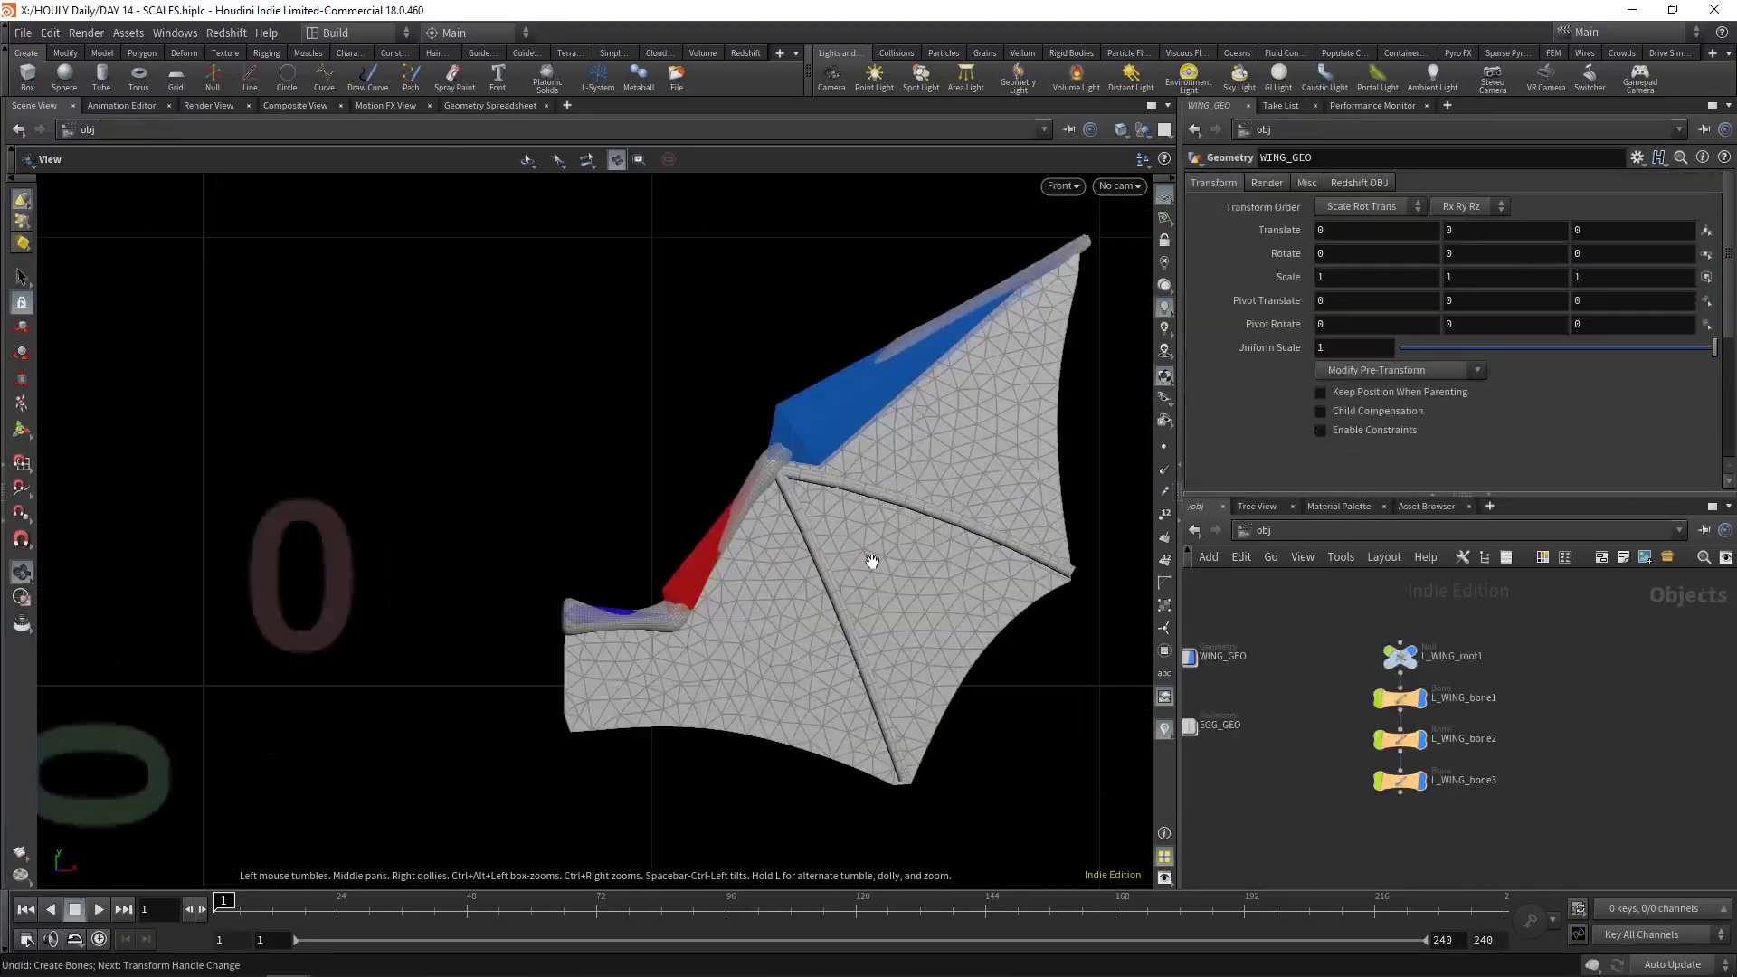
{"action": "key", "text": "ctrl+z"}
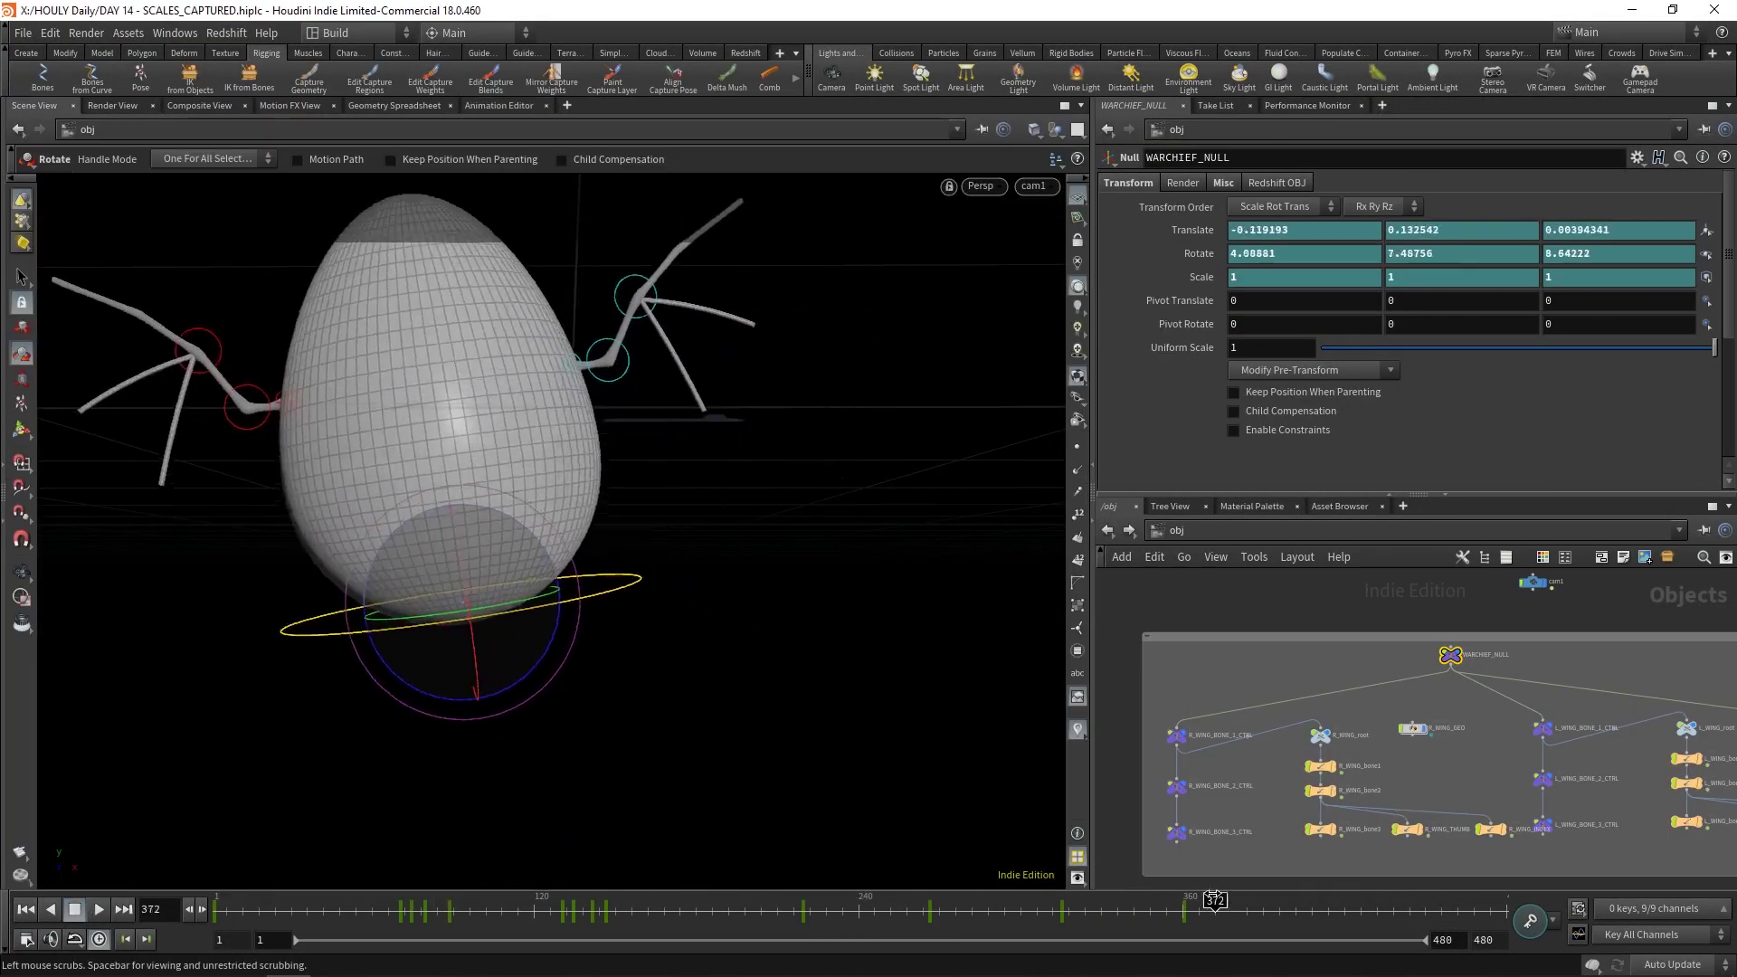
{"action": "left_click", "coordinate": [503, 106]}
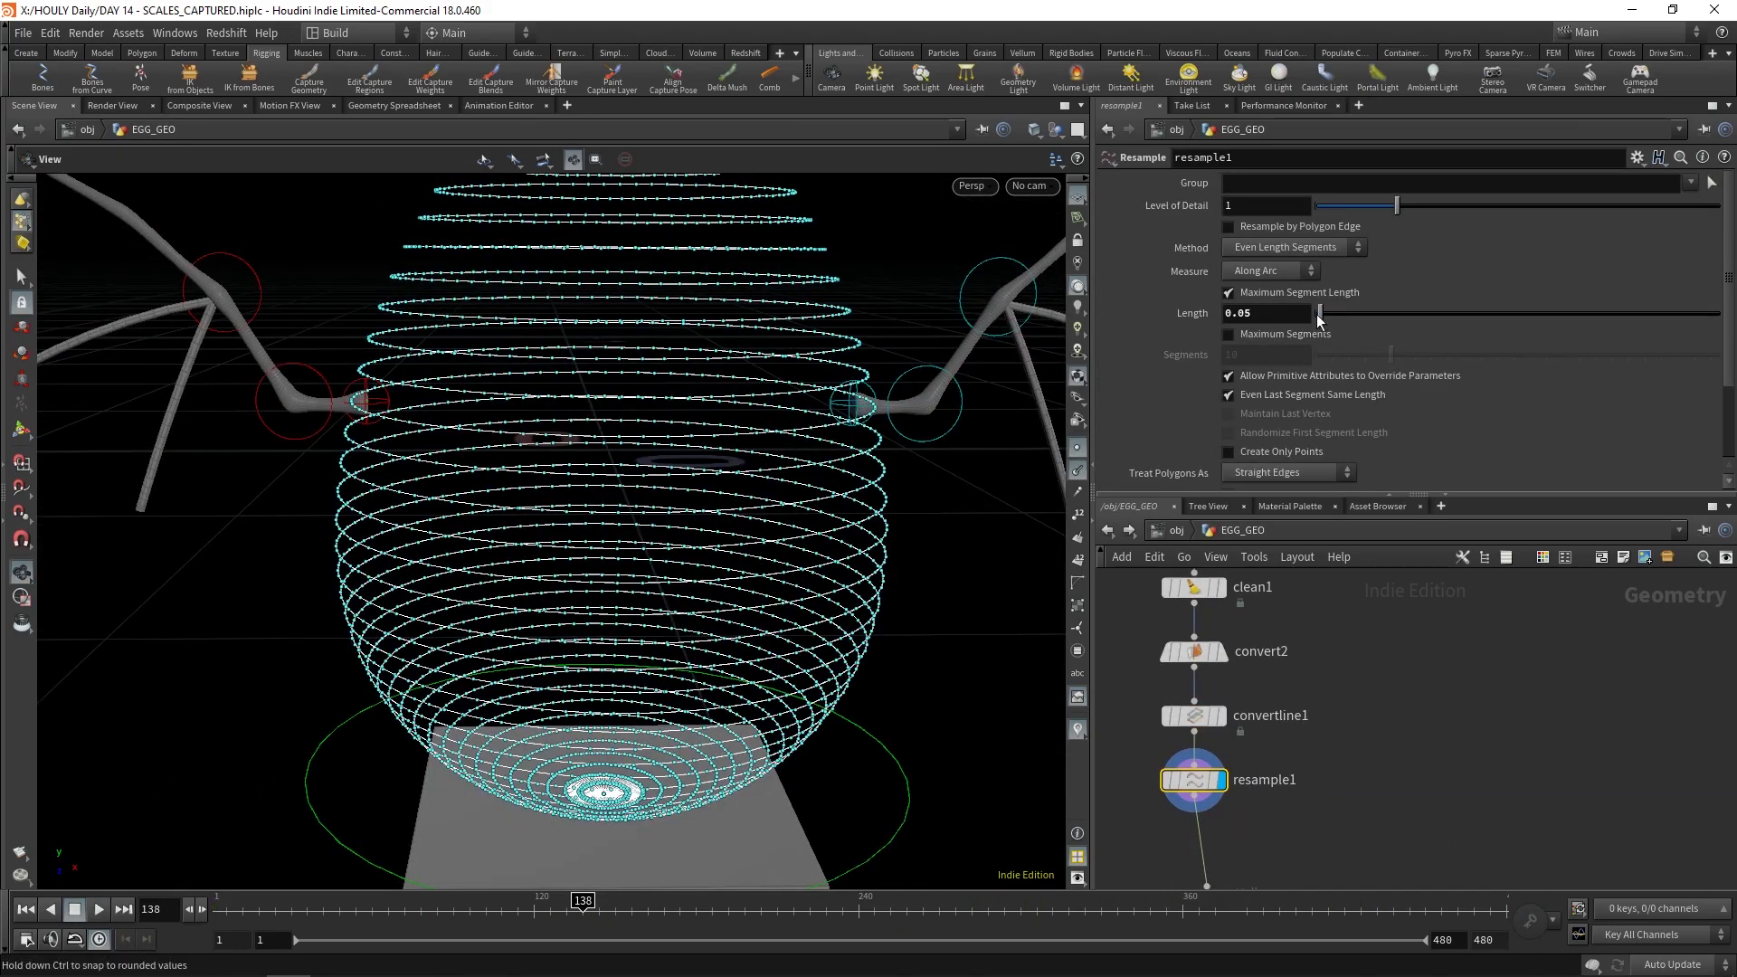
{"action": "left_click", "coordinate": [1225, 600]}
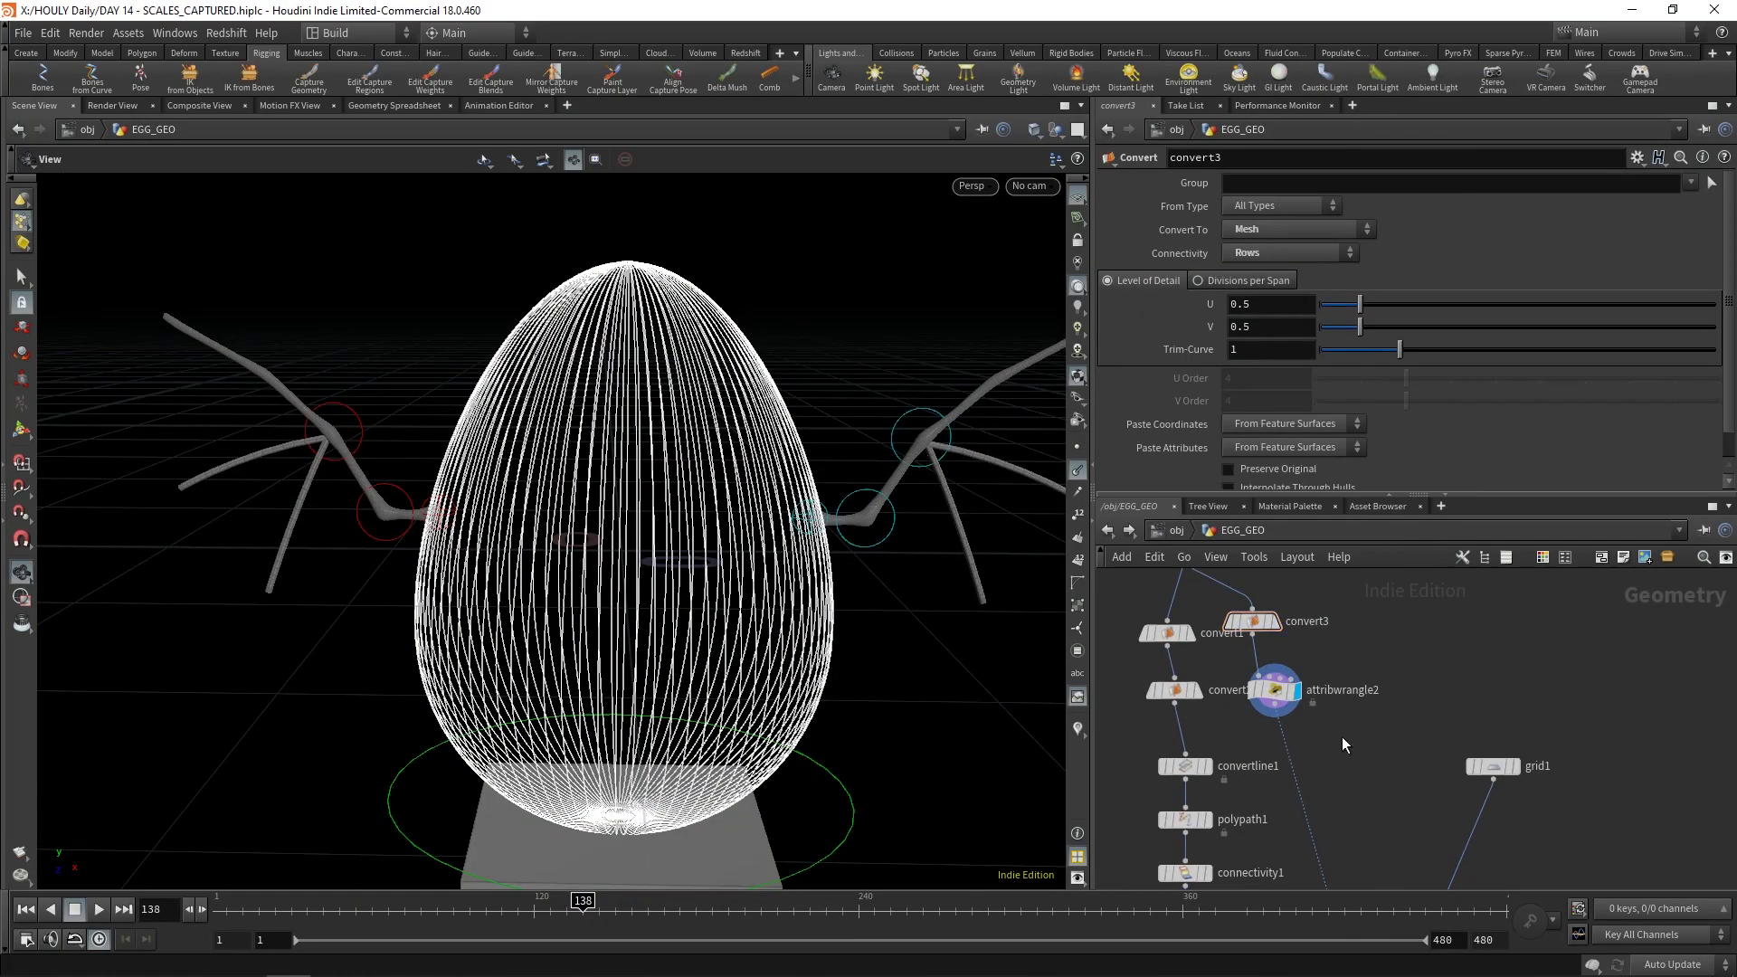
{"action": "left_click", "coordinate": [1694, 350]}
{"action": "left_click", "coordinate": [1592, 371]}
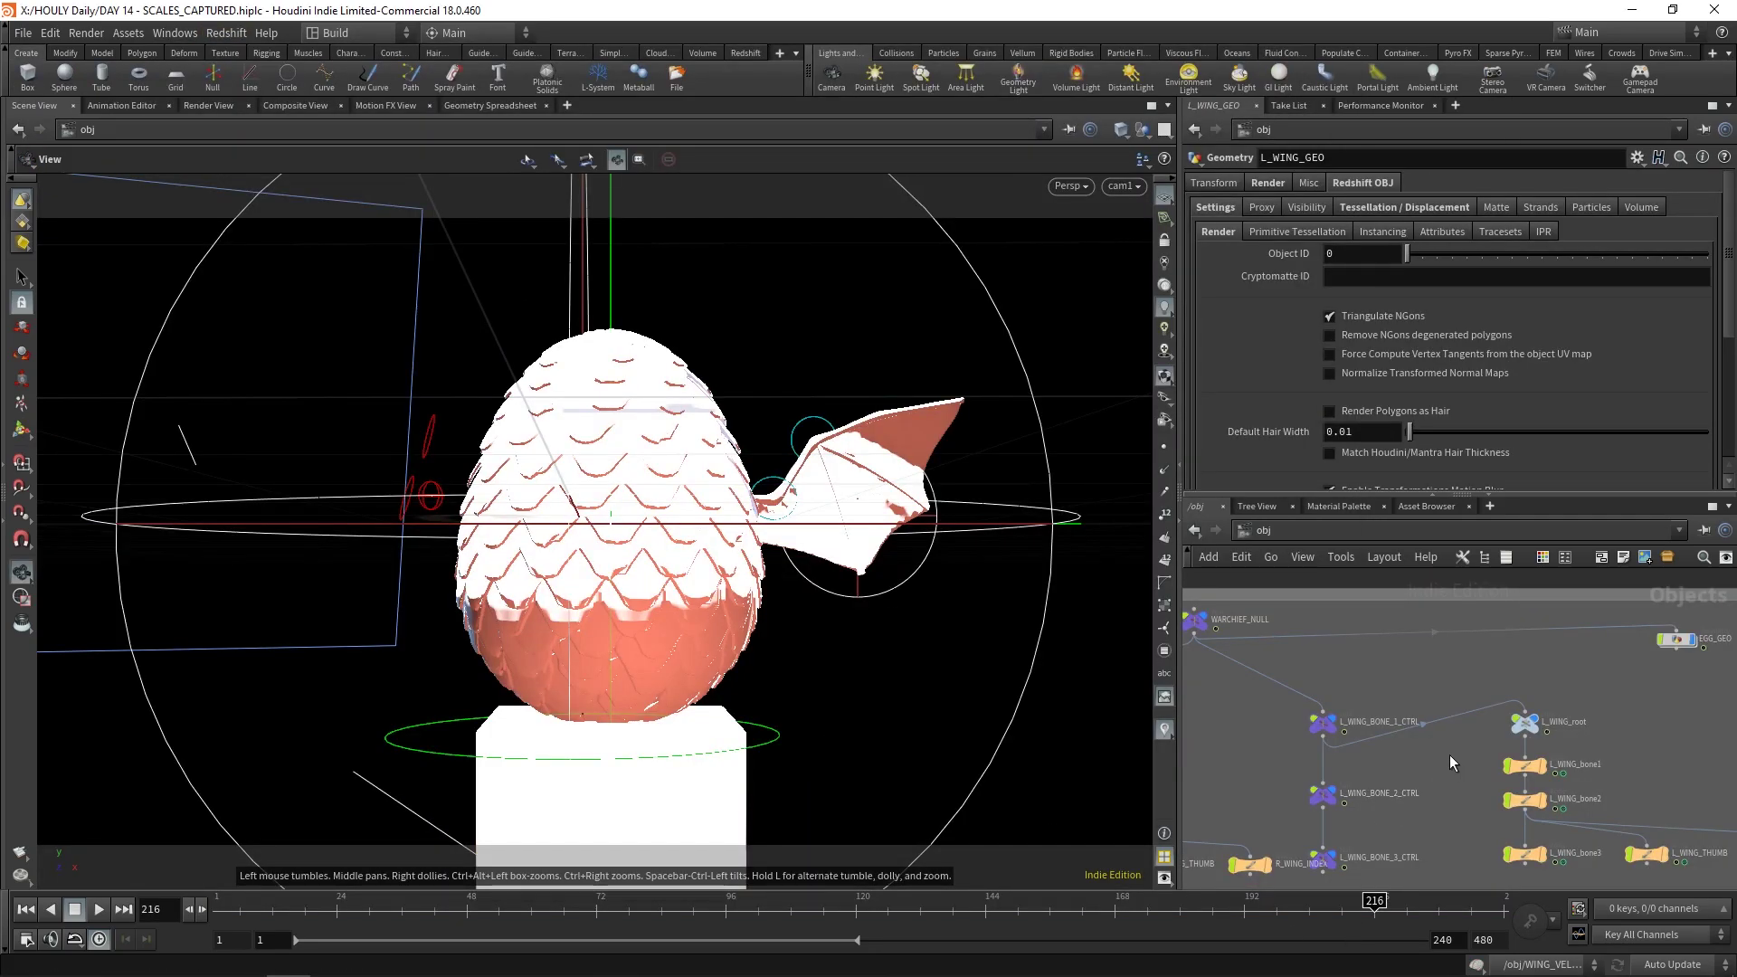
Step: Look over the object network of the wing rig and scrub the animation to frame 198
{"action": "scroll", "coordinate": [1450, 754], "scroll_direction": "down", "scroll_amount": 1}
{"action": "middle_click_drag", "start_coordinate": [1449, 755], "coordinate": [1502, 755]}
{"action": "scroll", "coordinate": [1239, 762], "scroll_direction": "down", "scroll_amount": 2}
{"action": "middle_click_drag", "start_coordinate": [1239, 762], "coordinate": [1346, 566]}
{"action": "middle_click_drag", "start_coordinate": [1333, 706], "coordinate": [1407, 831]}
{"action": "scroll", "coordinate": [1427, 709], "scroll_direction": "up", "scroll_amount": 2}
{"action": "scroll", "coordinate": [1407, 831], "scroll_direction": "down", "scroll_amount": 2}
{"action": "middle_click_drag", "start_coordinate": [1567, 654], "coordinate": [1519, 647]}
{"action": "scroll", "coordinate": [1484, 782], "scroll_direction": "up", "scroll_amount": 2}
{"action": "left_click_drag", "start_coordinate": [247, 921], "coordinate": [1276, 880]}
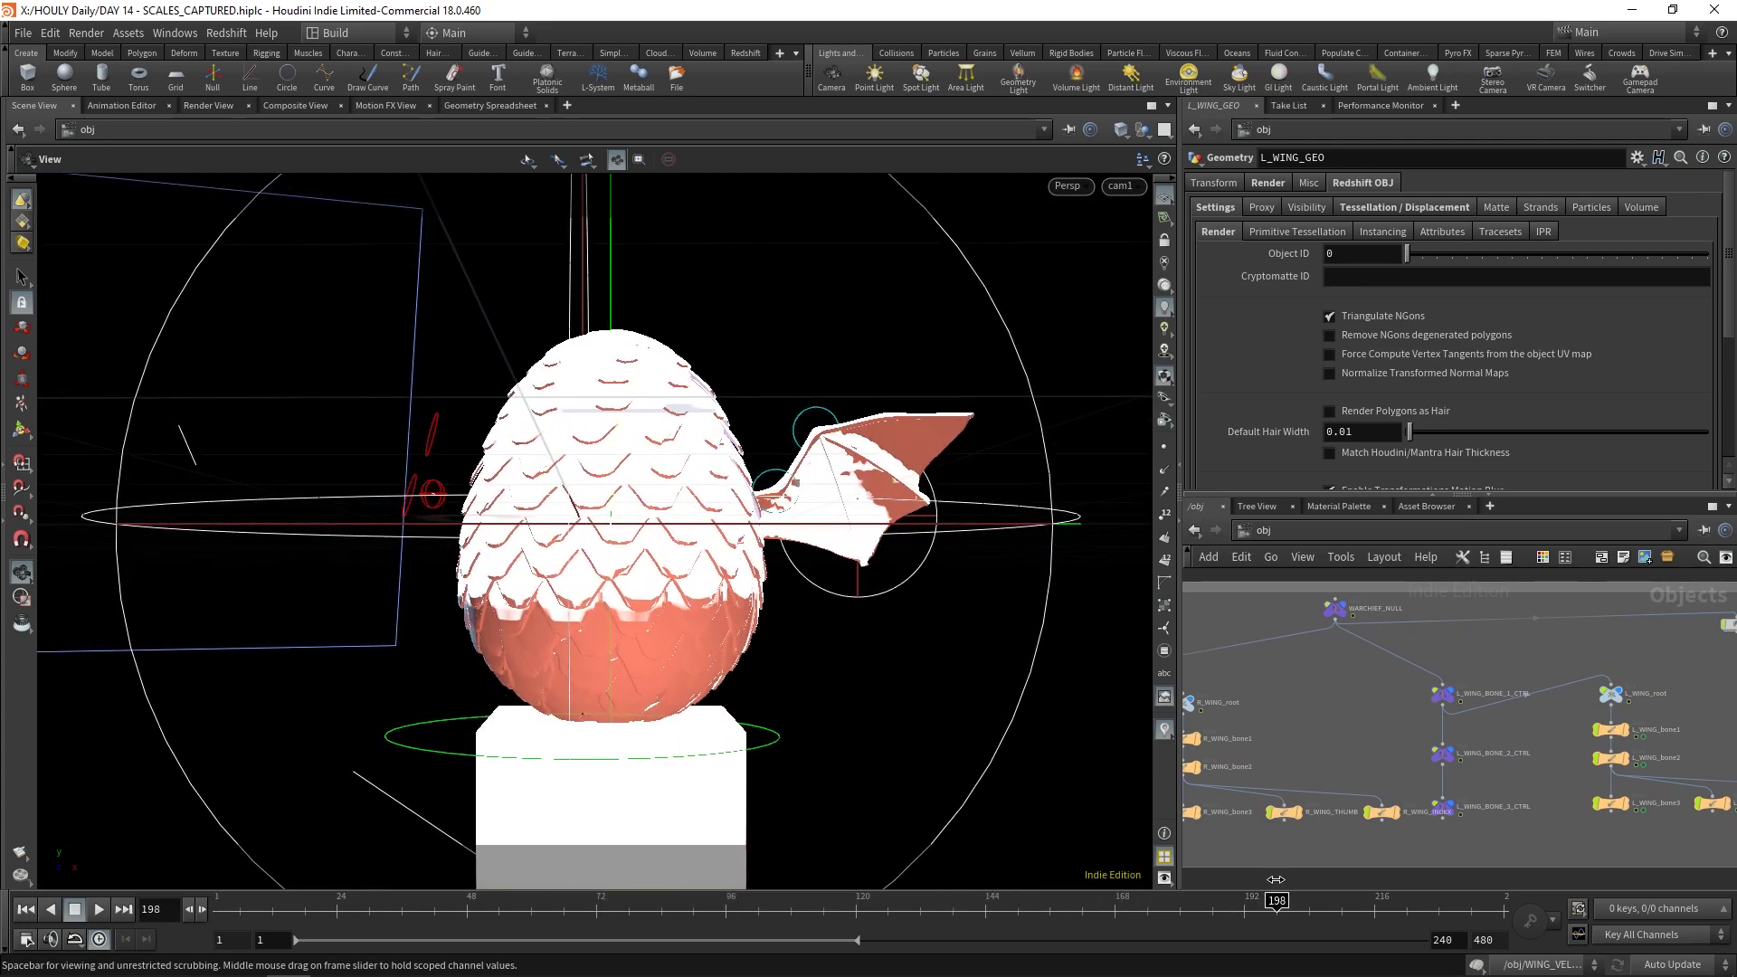
Step: Find R_WING_GEO among the geometry objects, select it and inspect it beside the egg from a free perspective view
{"action": "middle_click_drag", "start_coordinate": [1232, 769], "coordinate": [1373, 785]}
{"action": "scroll", "coordinate": [1373, 785], "scroll_direction": "down", "scroll_amount": 1}
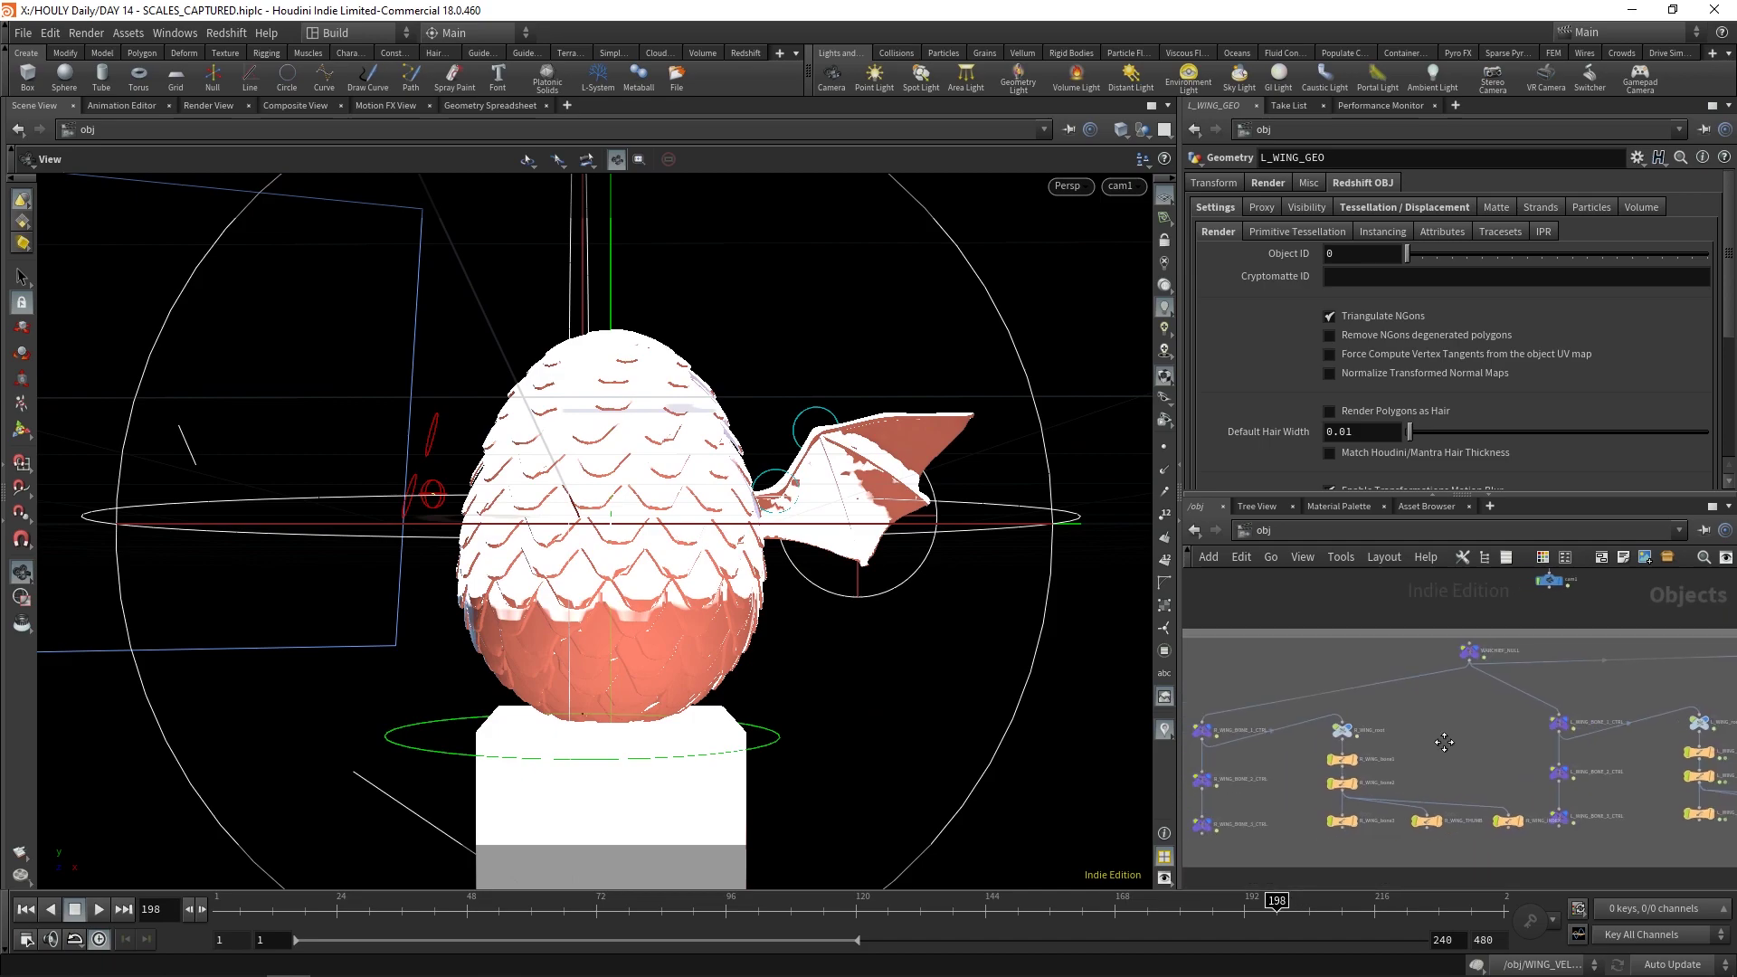
{"action": "scroll", "coordinate": [1330, 702], "scroll_direction": "up", "scroll_amount": 4}
{"action": "scroll", "coordinate": [1401, 722], "scroll_direction": "down", "scroll_amount": 2}
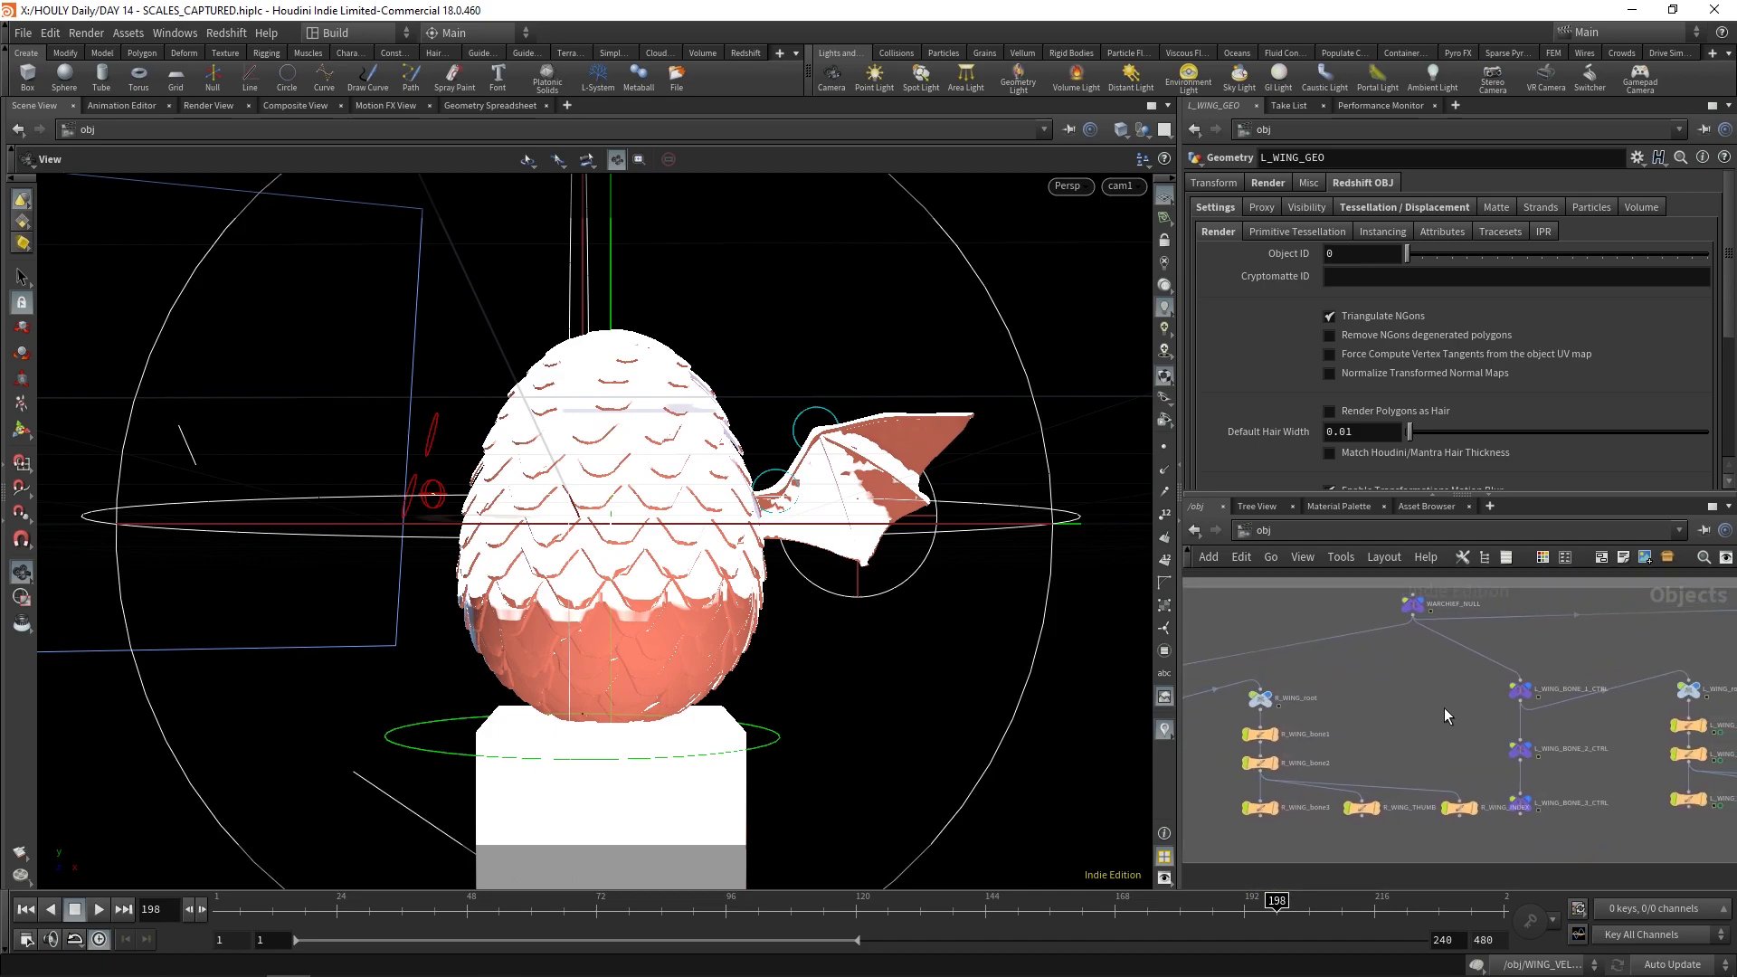
{"action": "middle_click_drag", "start_coordinate": [1444, 707], "coordinate": [1224, 732]}
{"action": "middle_click_drag", "start_coordinate": [1701, 671], "coordinate": [1435, 670]}
{"action": "scroll", "coordinate": [1435, 671], "scroll_direction": "up", "scroll_amount": 1}
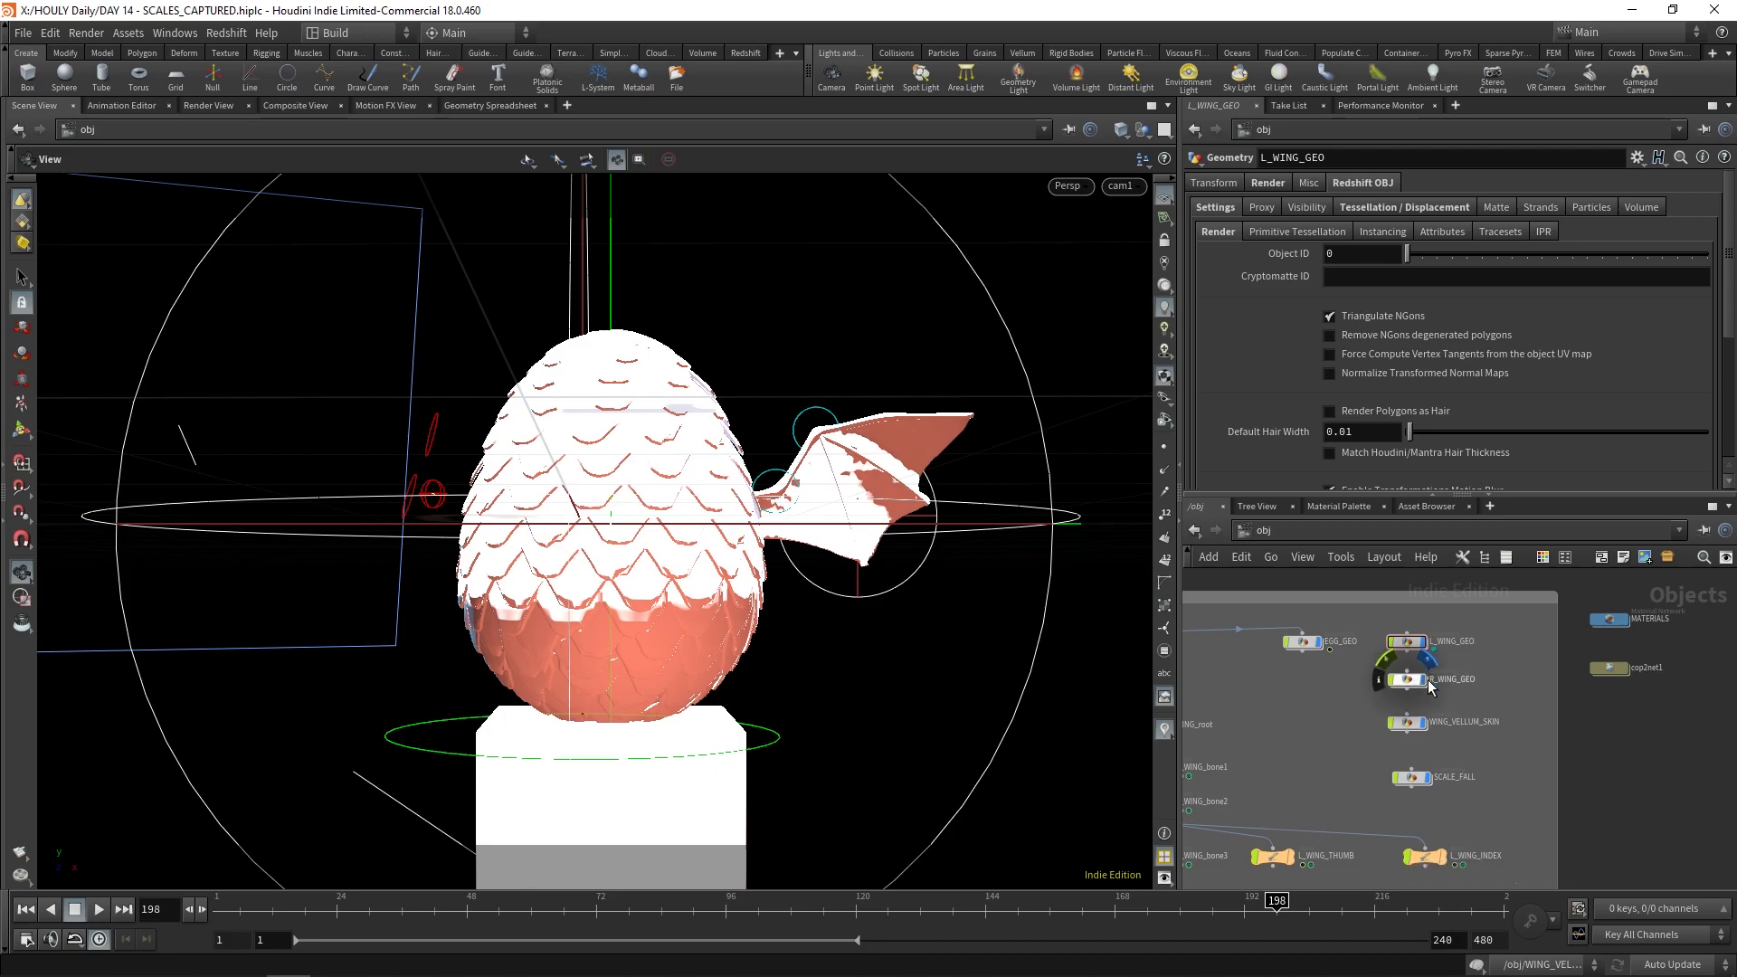
{"action": "left_click", "coordinate": [1428, 681]}
{"action": "left_click_drag", "start_coordinate": [371, 483], "coordinate": [597, 553]}
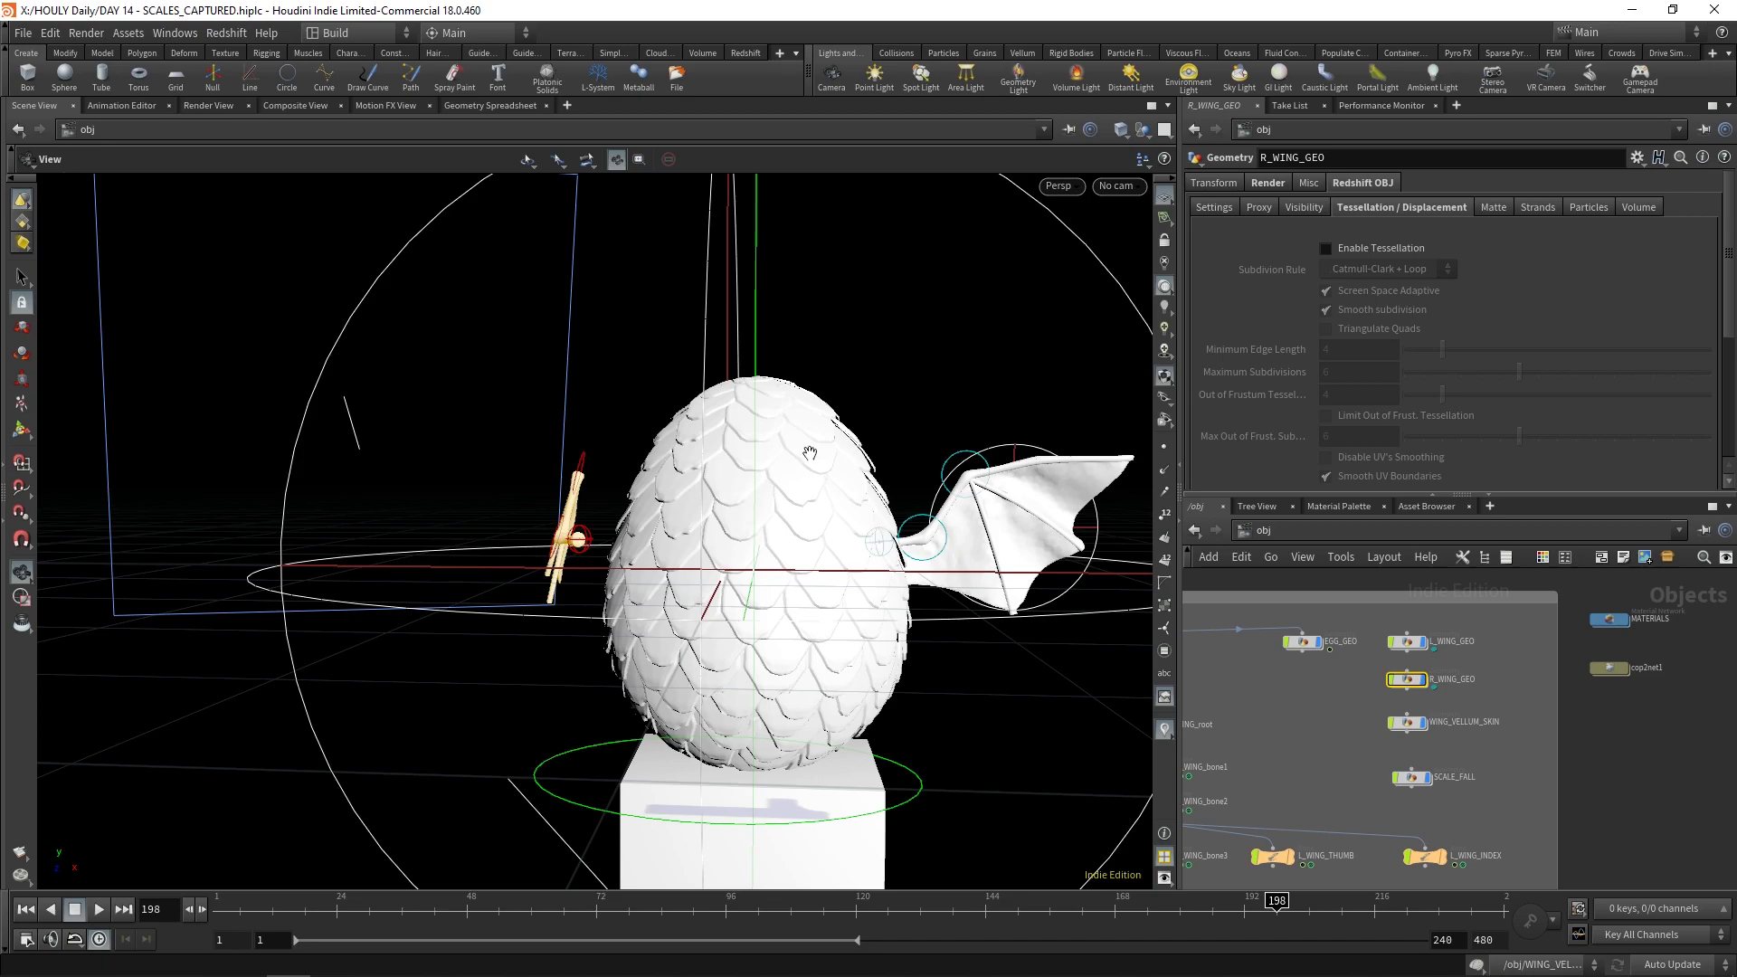
{"action": "scroll", "coordinate": [1279, 779], "scroll_direction": "down", "scroll_amount": 2}
{"action": "middle_click_drag", "start_coordinate": [1263, 755], "coordinate": [1482, 764]}
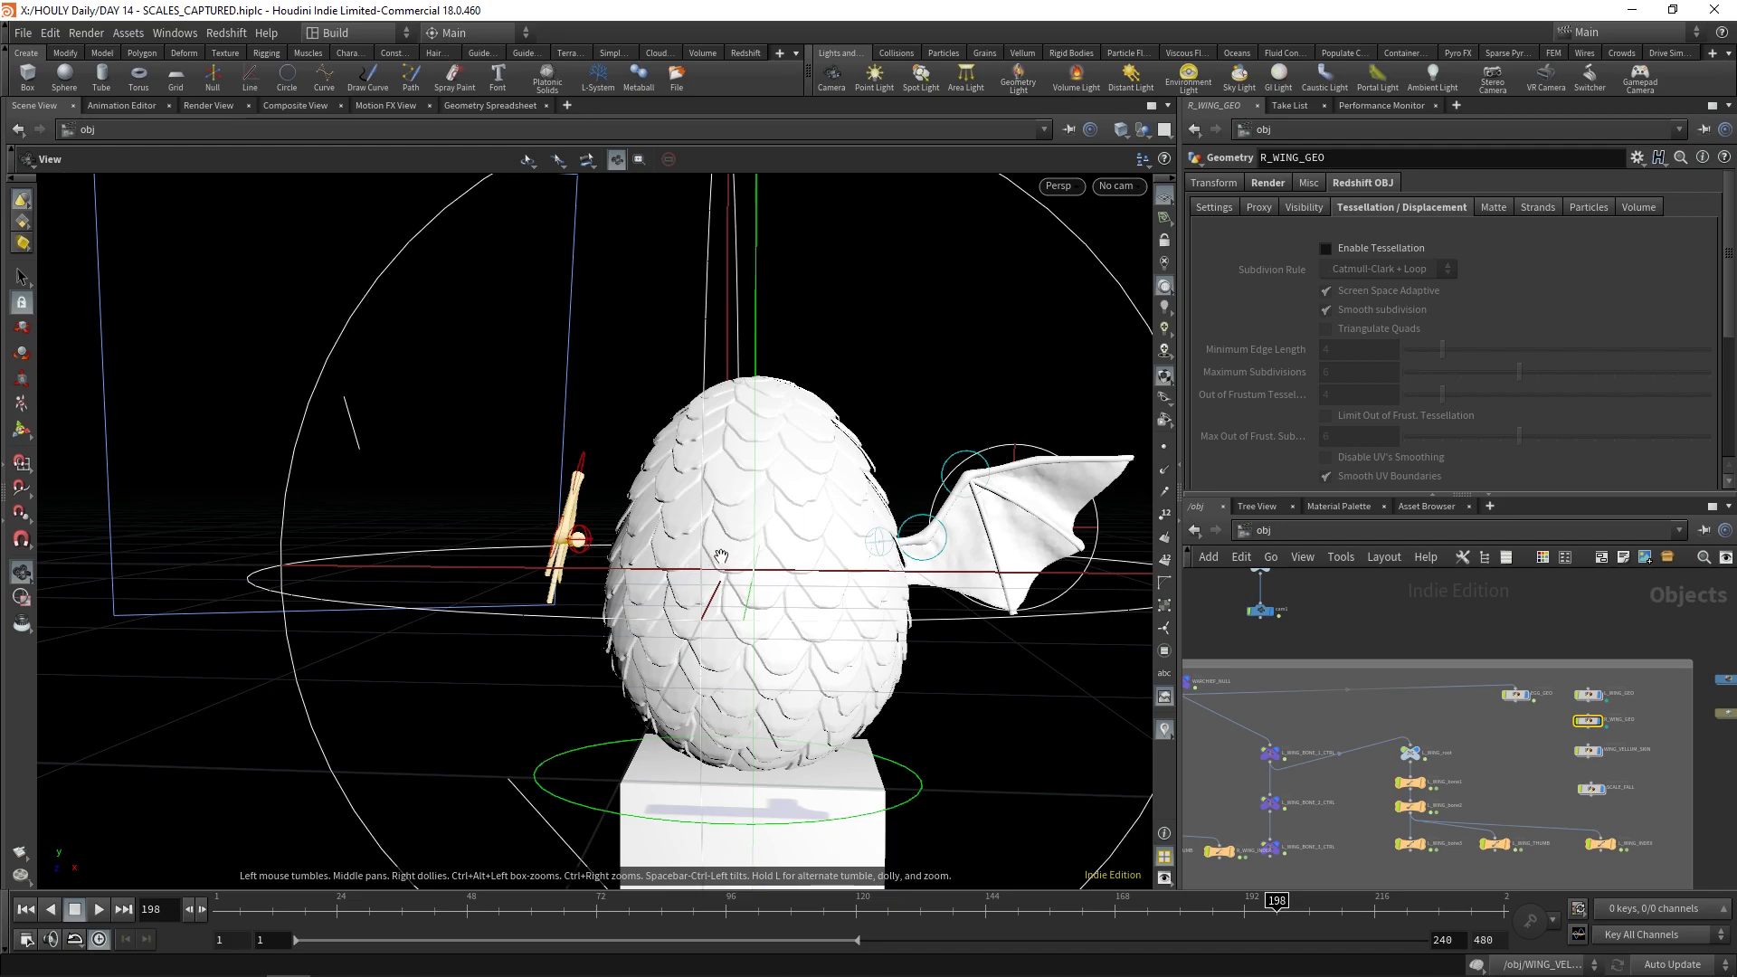
{"action": "left_click_drag", "start_coordinate": [1004, 679], "coordinate": [890, 532]}
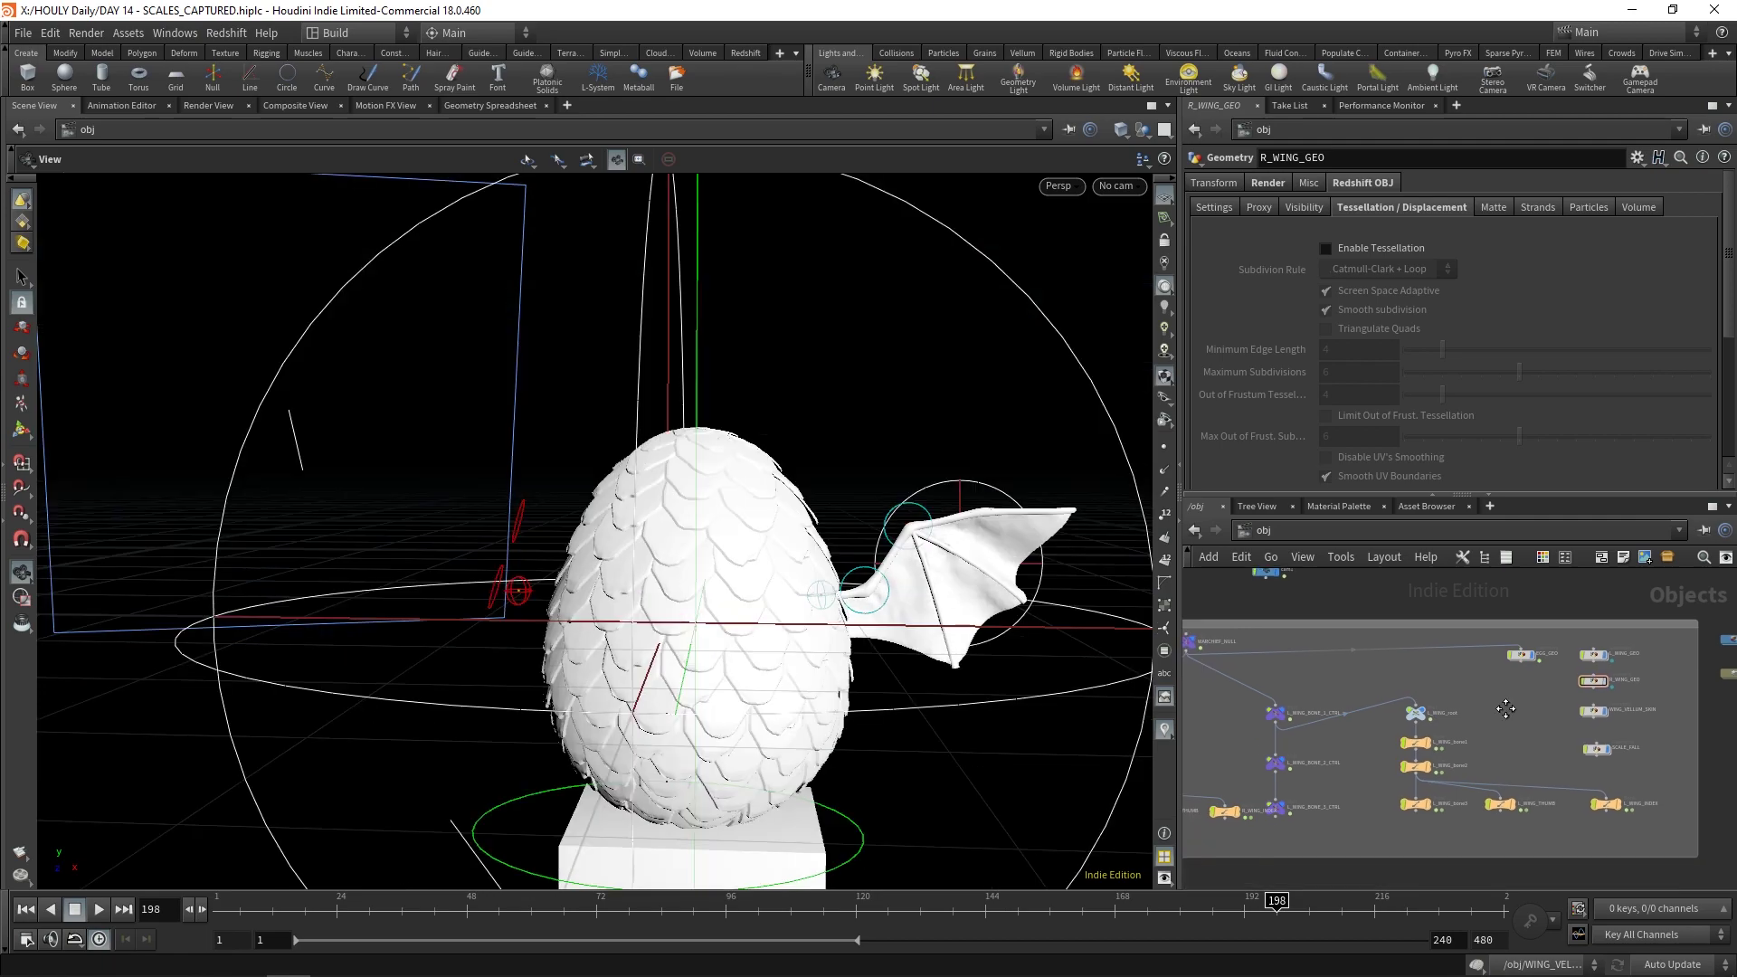
Step: Clear the selection, look through cam1 and scrub the timeline to review the left wing's flapping motion
{"action": "left_click", "coordinate": [1504, 709]}
{"action": "middle_click_drag", "start_coordinate": [682, 562], "coordinate": [667, 512]}
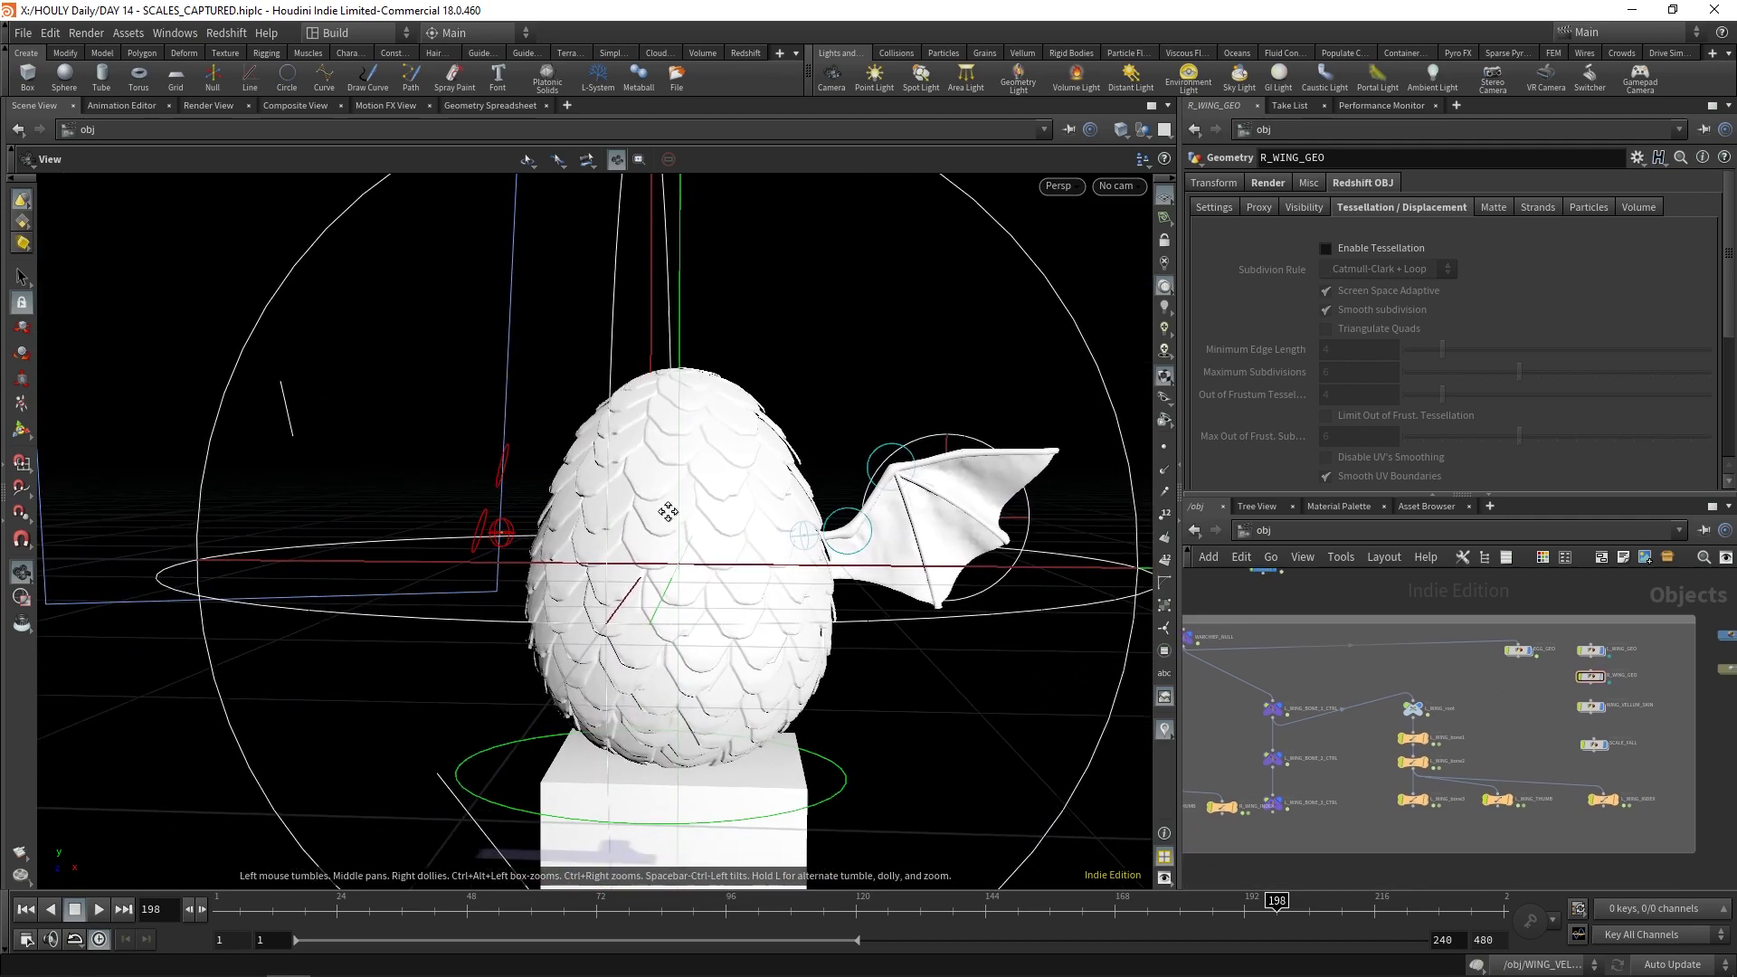
{"action": "right_click_drag", "start_coordinate": [667, 512], "coordinate": [717, 554]}
{"action": "left_click_drag", "start_coordinate": [718, 555], "coordinate": [677, 562]}
{"action": "left_click", "coordinate": [1120, 188]}
{"action": "left_click", "coordinate": [1123, 270]}
{"action": "left_click_drag", "start_coordinate": [242, 916], "coordinate": [1244, 899]}
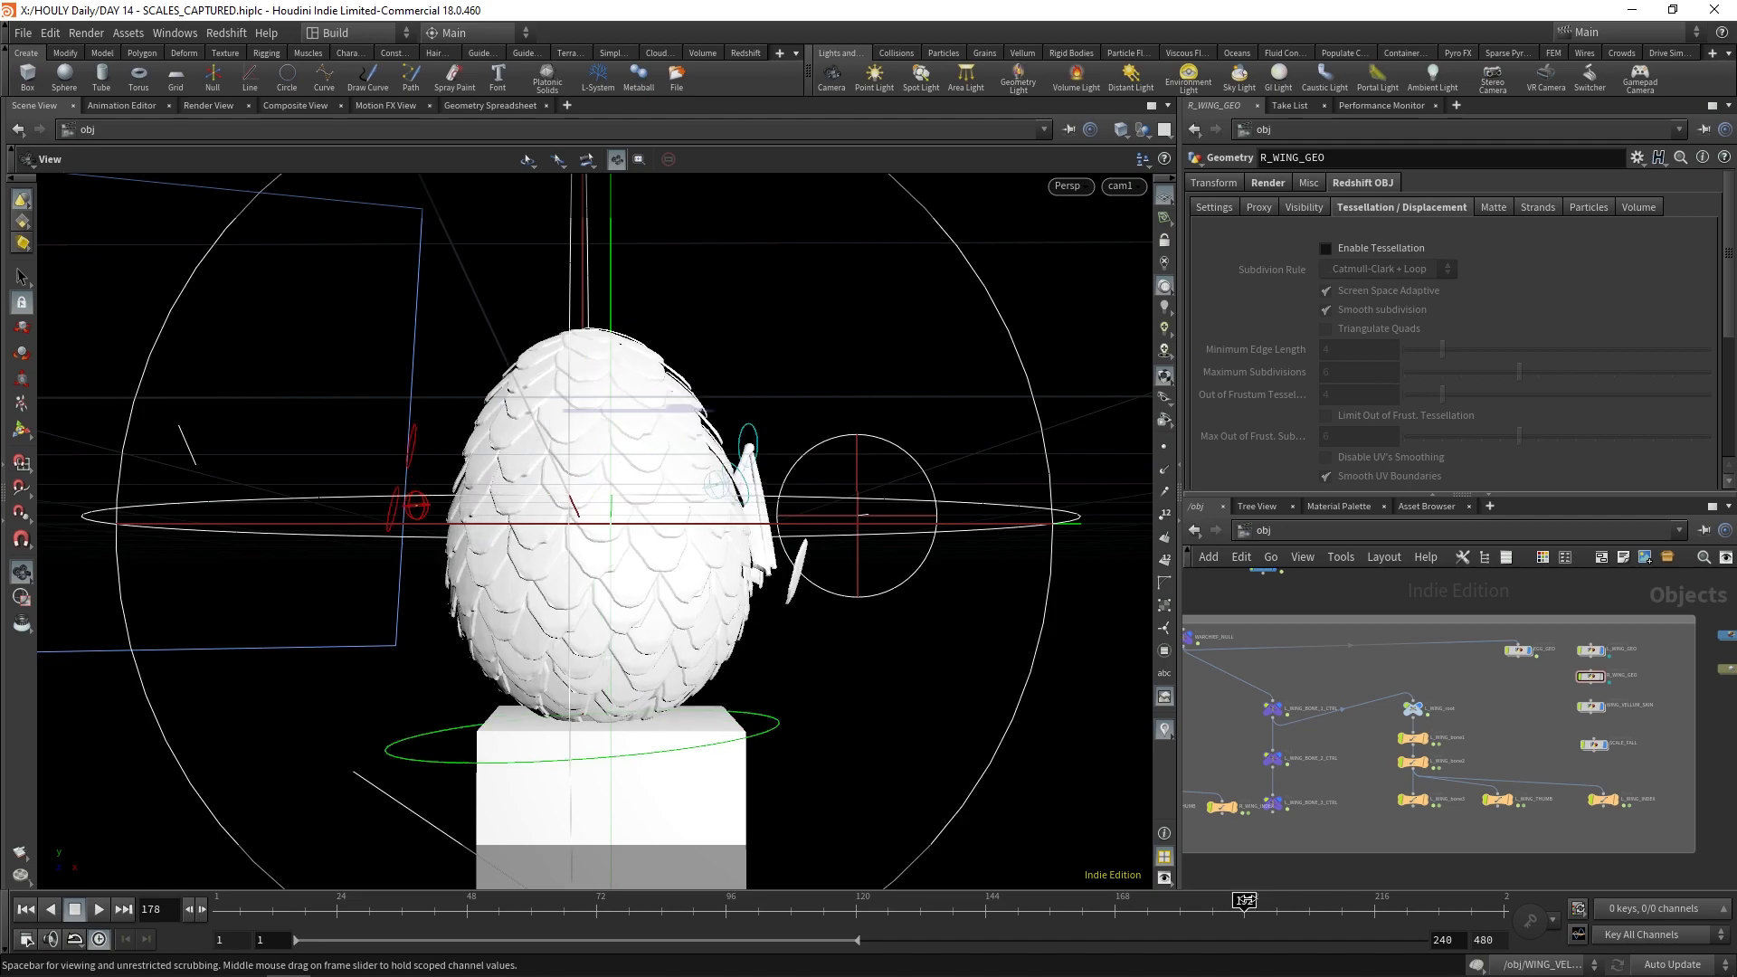
Step: Select WARCHIEF_NULL and examine its keyed transforms and the hierarchy parented under it
{"action": "left_click", "coordinate": [1403, 695]}
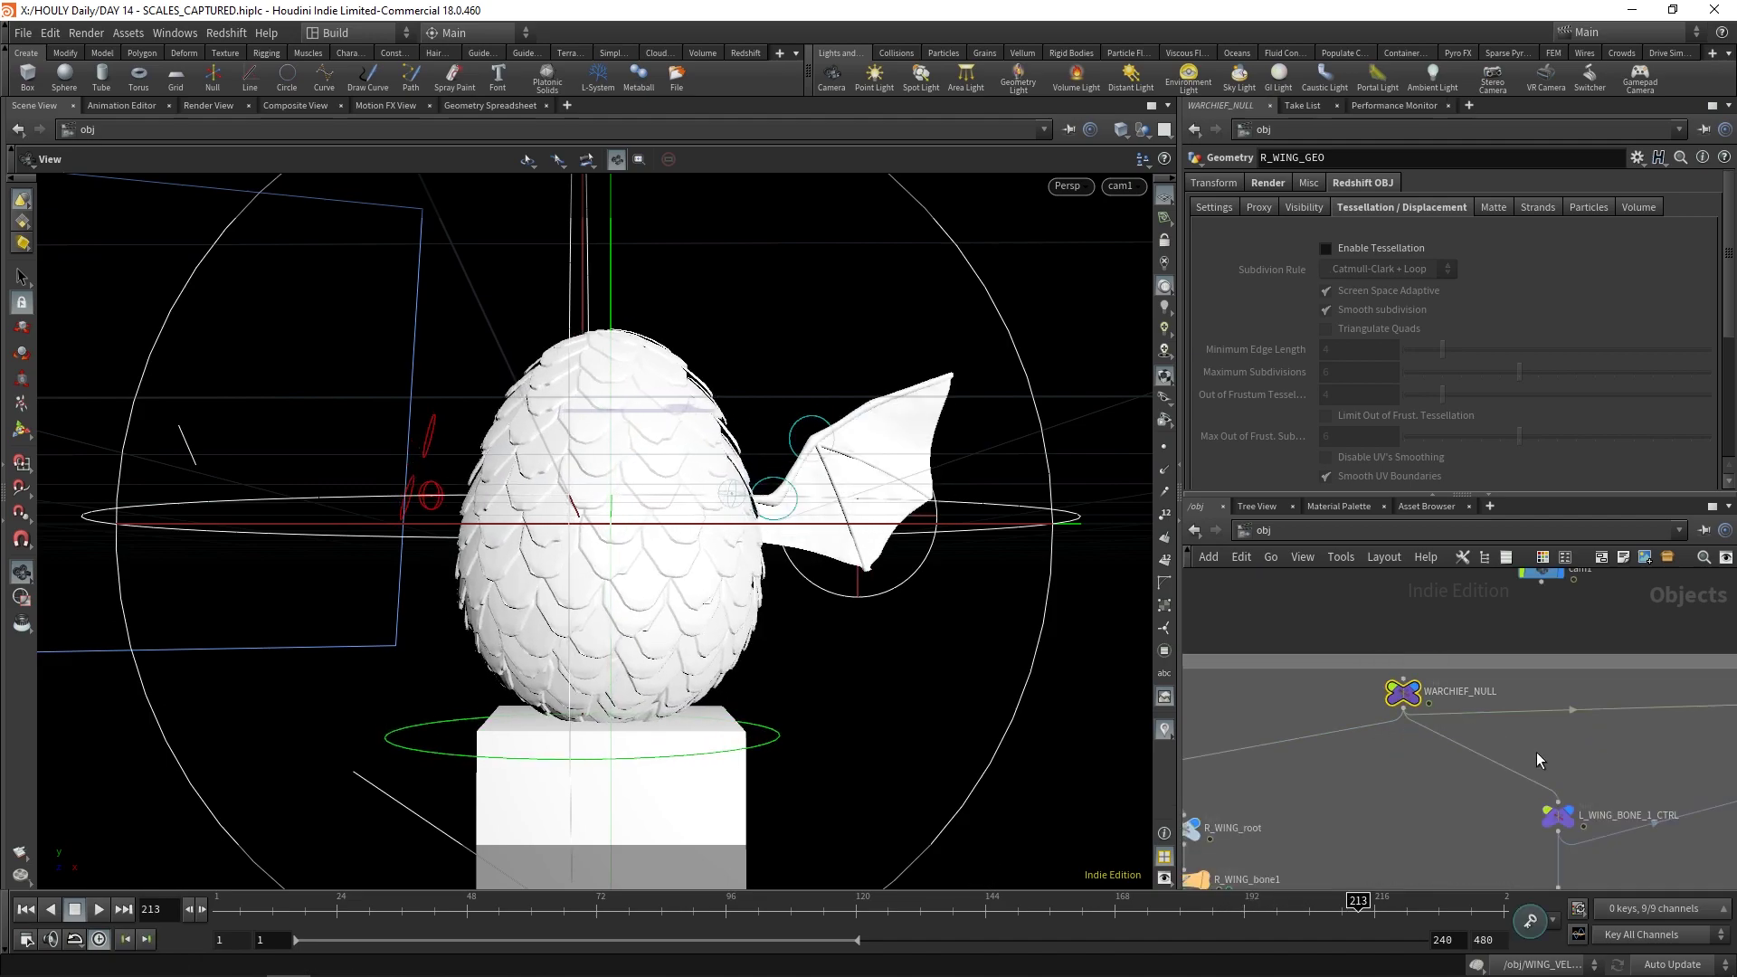
{"action": "mouse_move", "coordinate": [1538, 756]}
{"action": "middle_mouse_down"}
{"action": "mouse_move", "coordinate": [1493, 723]}
{"action": "mouse_move", "coordinate": [1523, 749]}
{"action": "middle_mouse_up"}
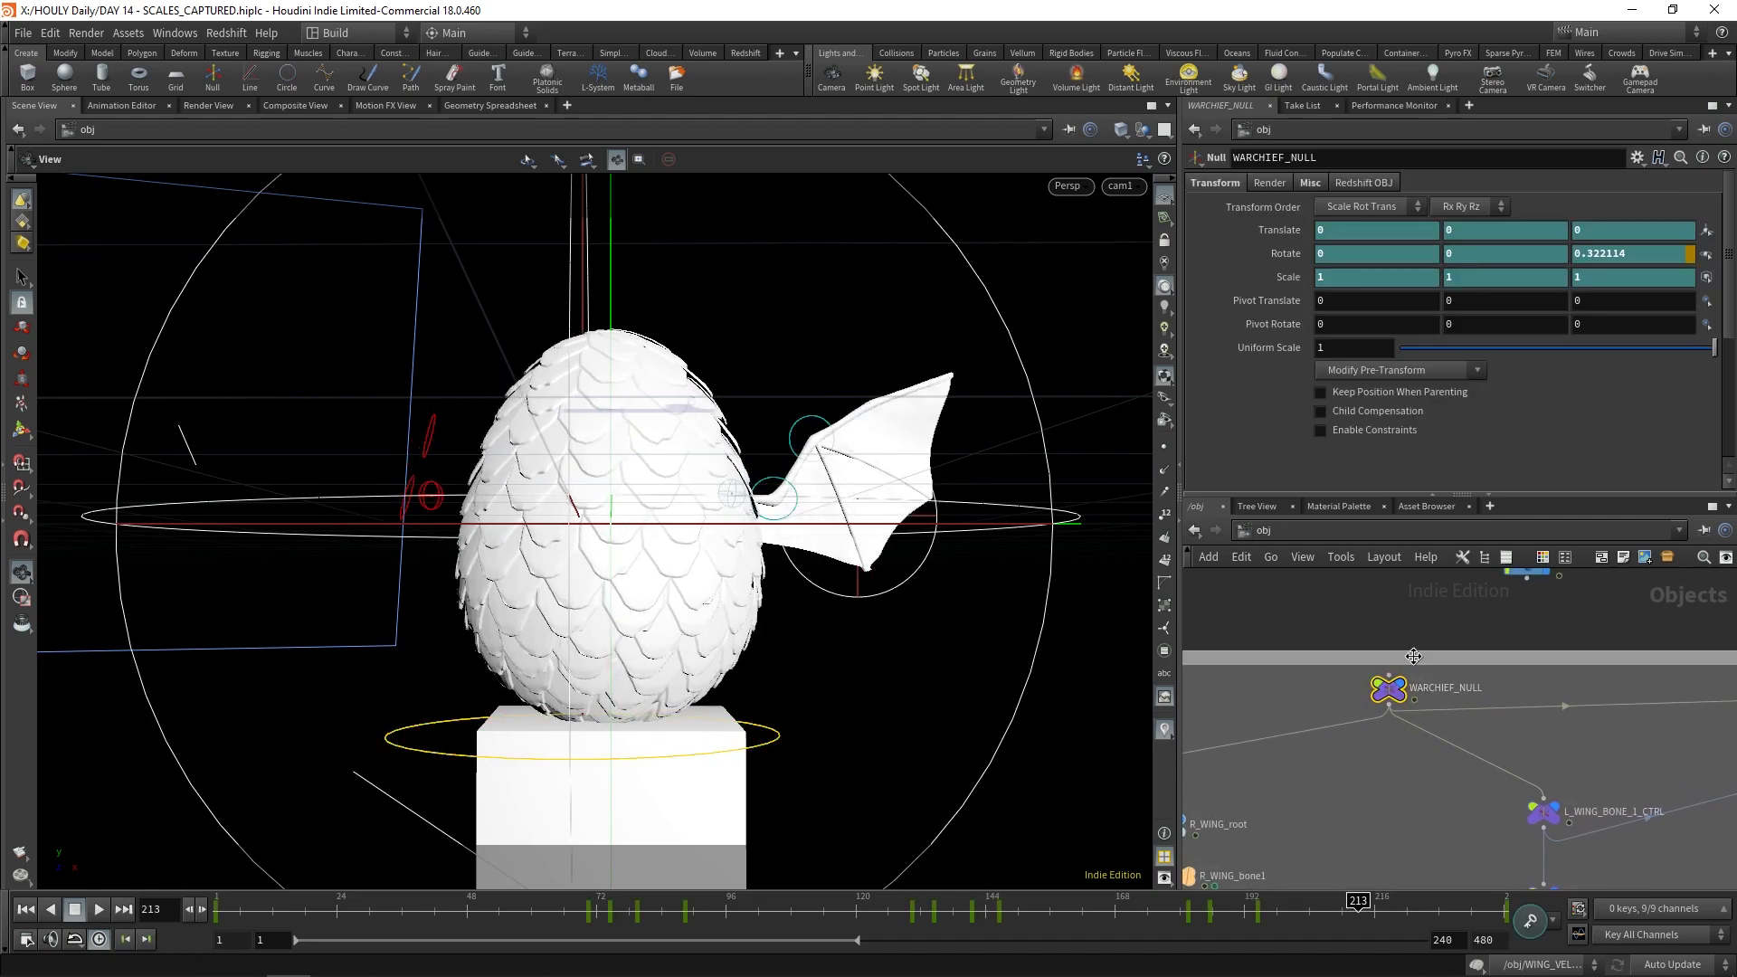
{"action": "scroll", "coordinate": [1313, 622], "scroll_direction": "down", "scroll_amount": 3}
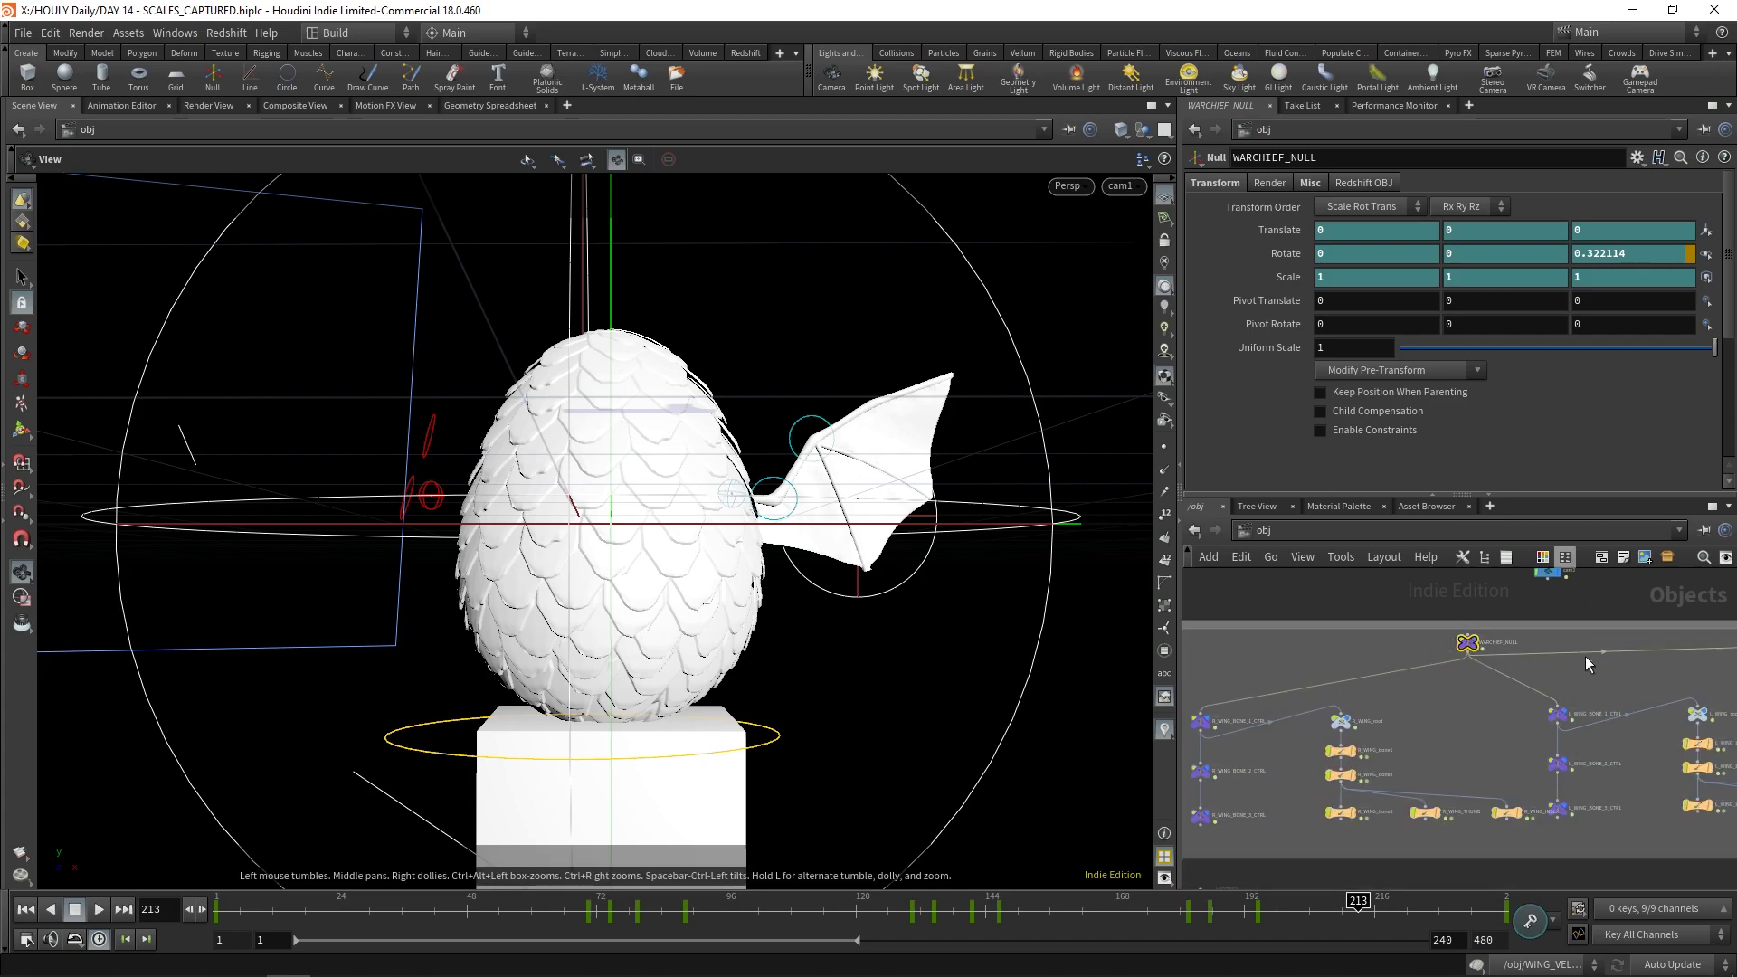
{"action": "scroll", "coordinate": [1585, 658], "scroll_direction": "up", "scroll_amount": 3}
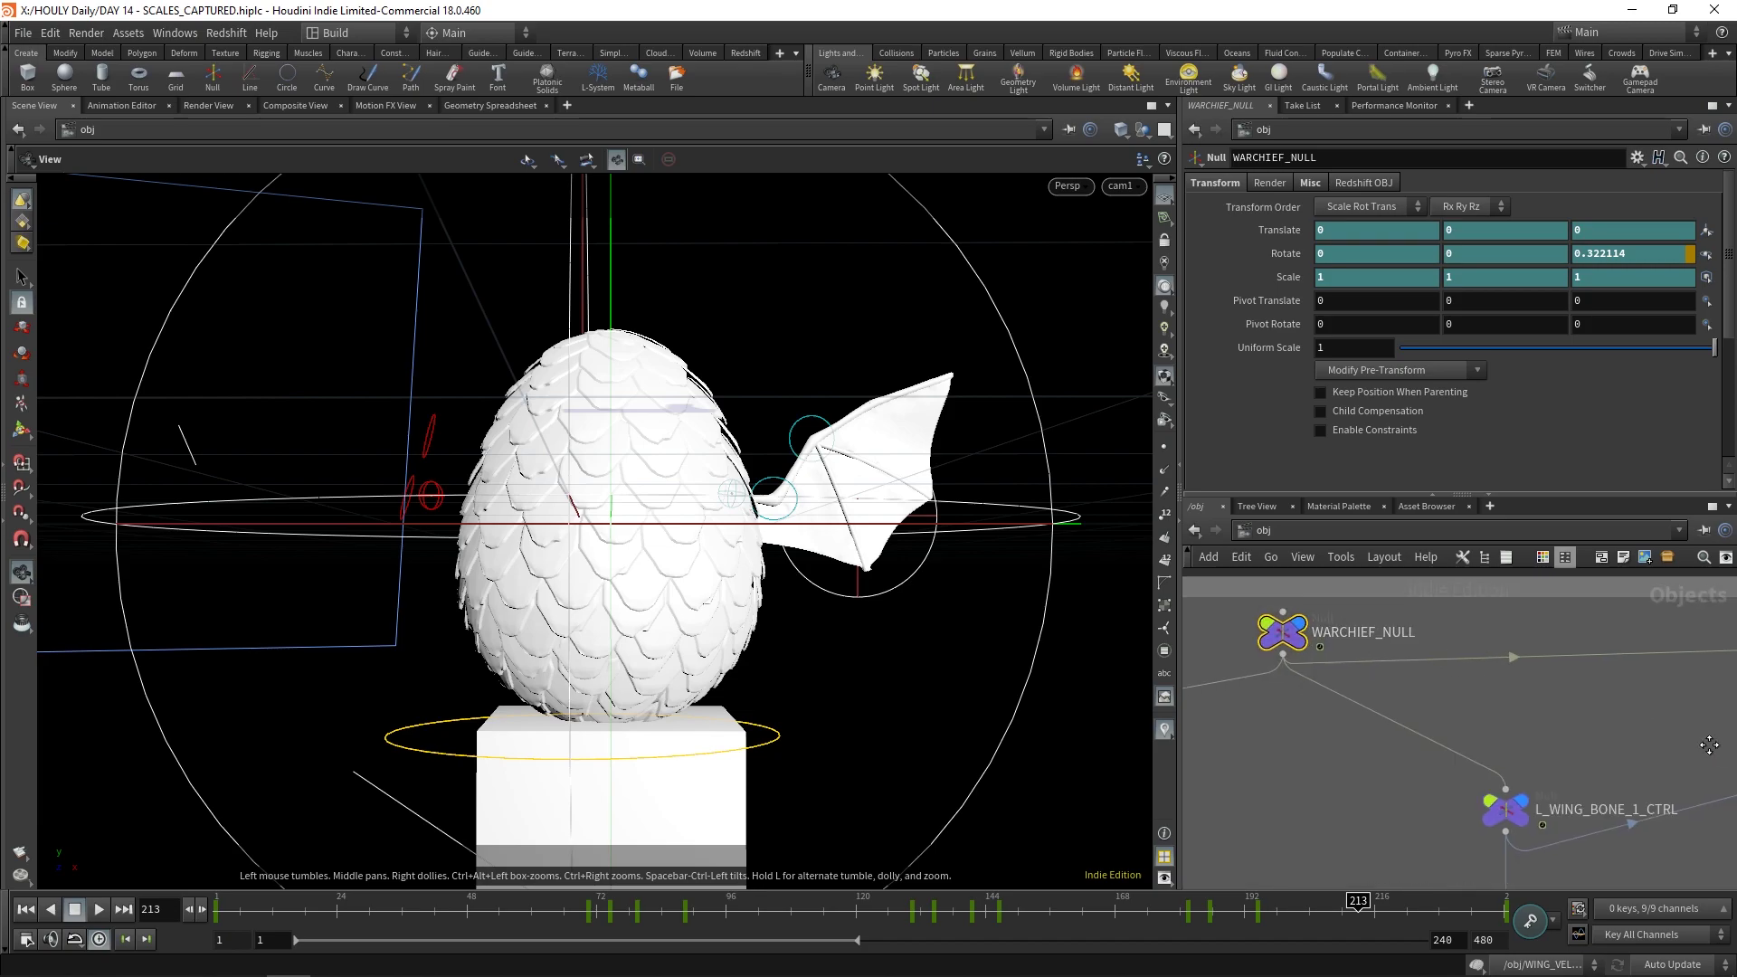
Step: Select the L_WING_THUMB and L_WING_INDEX bones in turn to review their rotations and constraints
{"action": "middle_click_drag", "start_coordinate": [1713, 750], "coordinate": [1259, 577]}
{"action": "scroll", "coordinate": [1404, 605], "scroll_direction": "down", "scroll_amount": 1}
{"action": "middle_click_drag", "start_coordinate": [1533, 724], "coordinate": [1369, 626]}
{"action": "scroll", "coordinate": [1382, 644], "scroll_direction": "up", "scroll_amount": 2}
{"action": "scroll", "coordinate": [1420, 649], "scroll_direction": "down", "scroll_amount": 1}
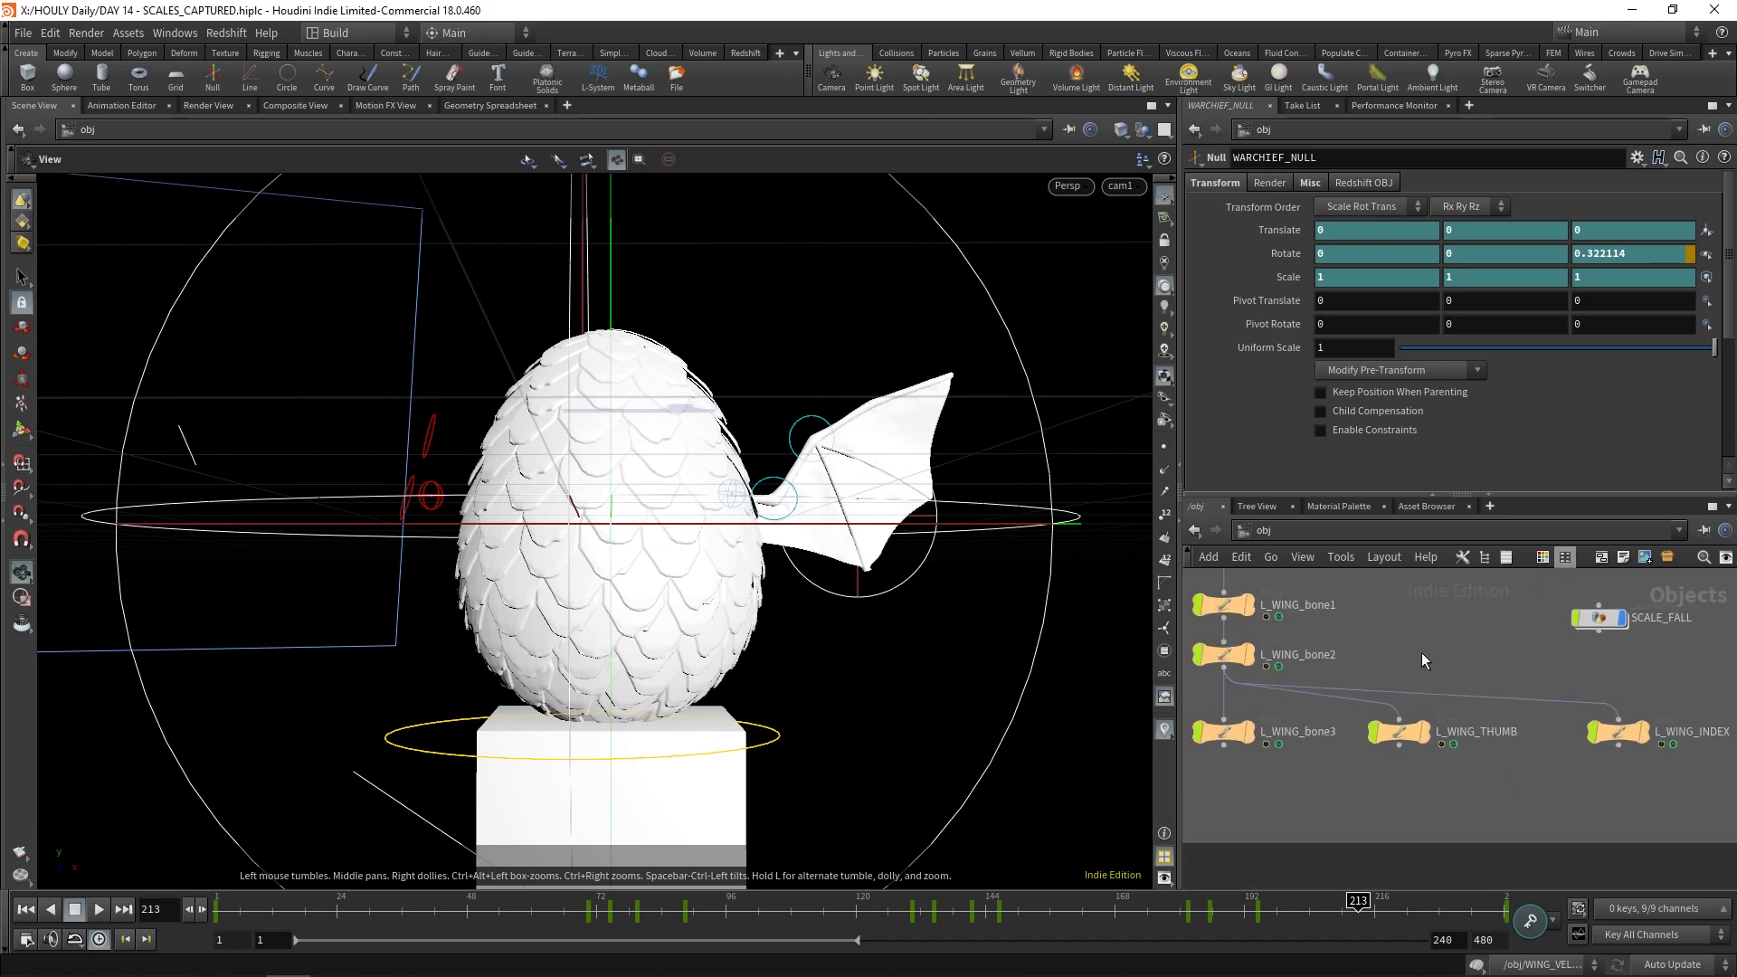
{"action": "left_click", "coordinate": [1412, 733]}
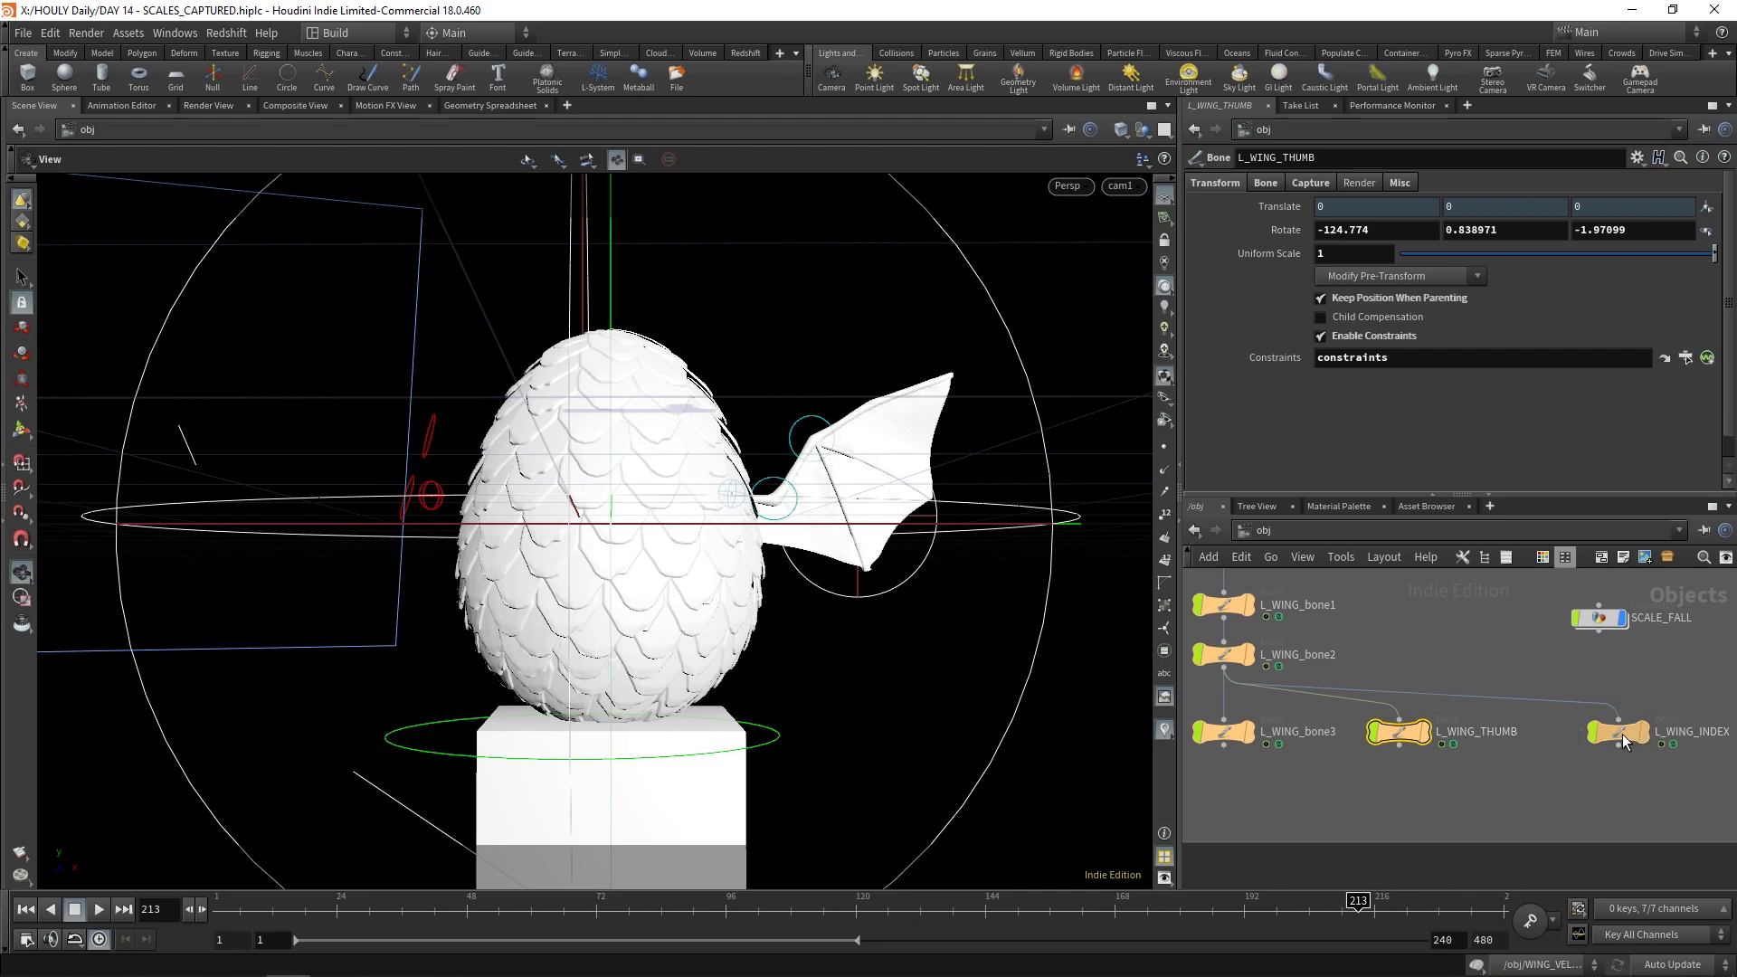
{"action": "scroll", "coordinate": [1483, 774], "scroll_direction": "down", "scroll_amount": 2}
{"action": "middle_click_drag", "start_coordinate": [1471, 598], "coordinate": [1707, 624]}
{"action": "middle_click_drag", "start_coordinate": [1578, 607], "coordinate": [1493, 634]}
{"action": "middle_click_drag", "start_coordinate": [1493, 634], "coordinate": [1501, 616]}
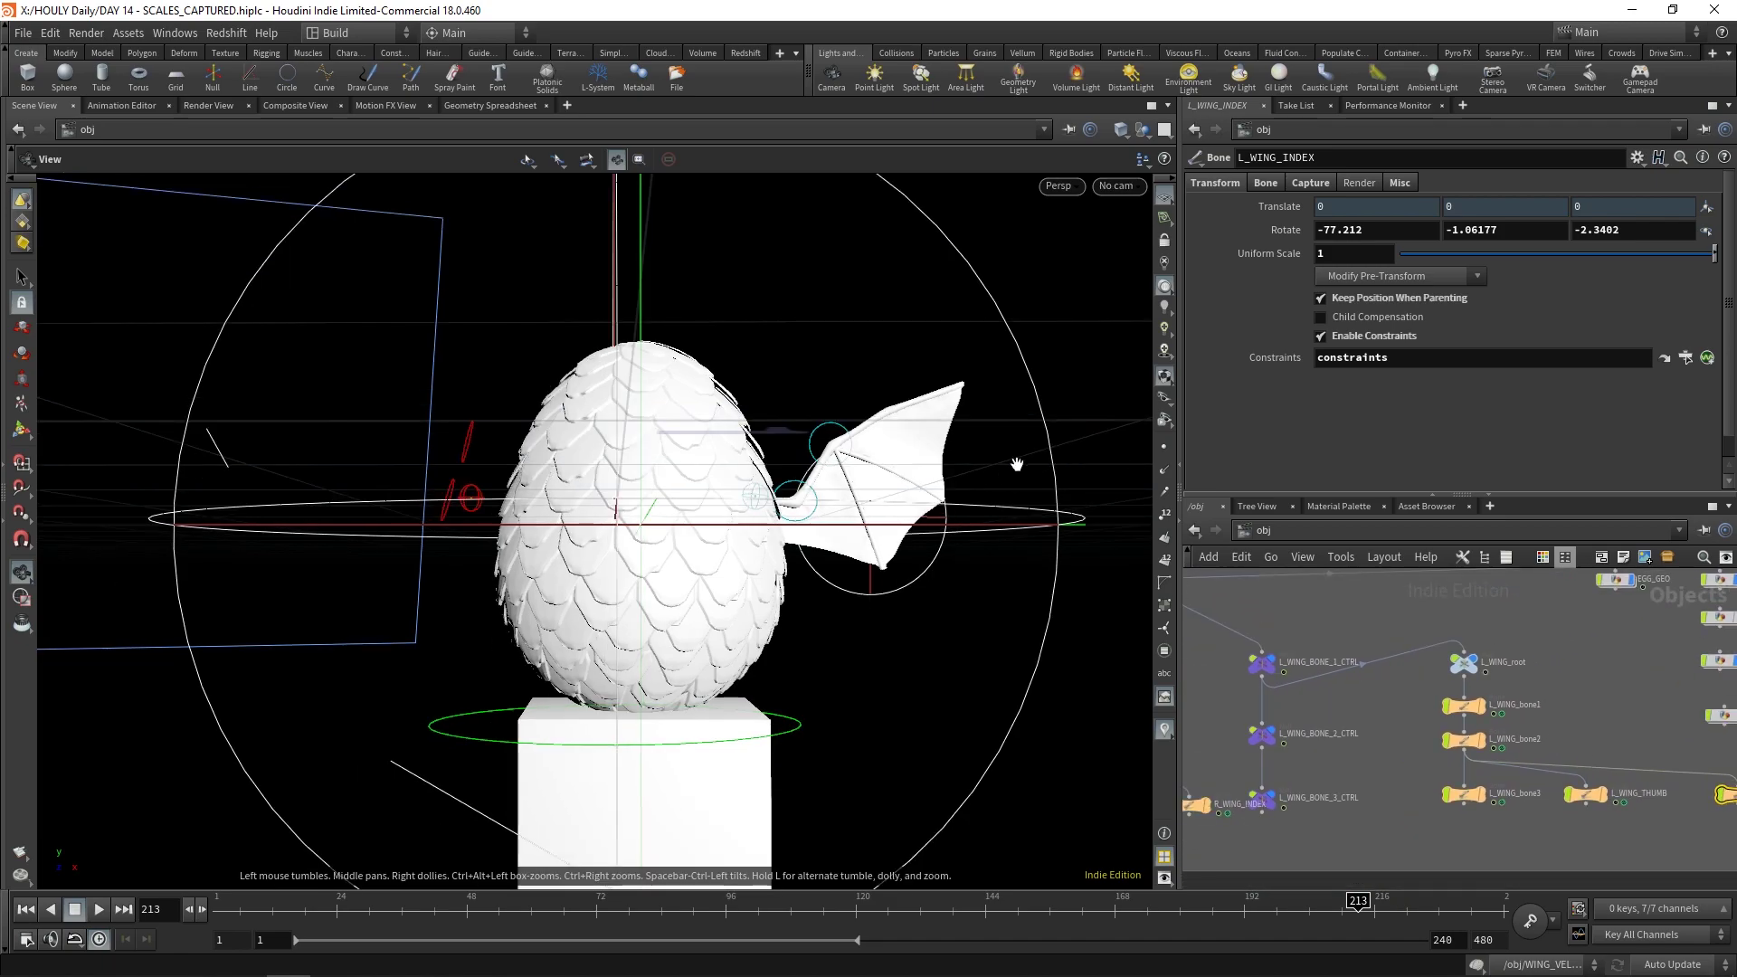
Step: Bring up the rigging tools and examine the left wing and its bone chain up close
{"action": "left_click_drag", "start_coordinate": [1017, 464], "coordinate": [799, 489]}
{"action": "scroll", "coordinate": [799, 488], "scroll_direction": "up", "scroll_amount": 5}
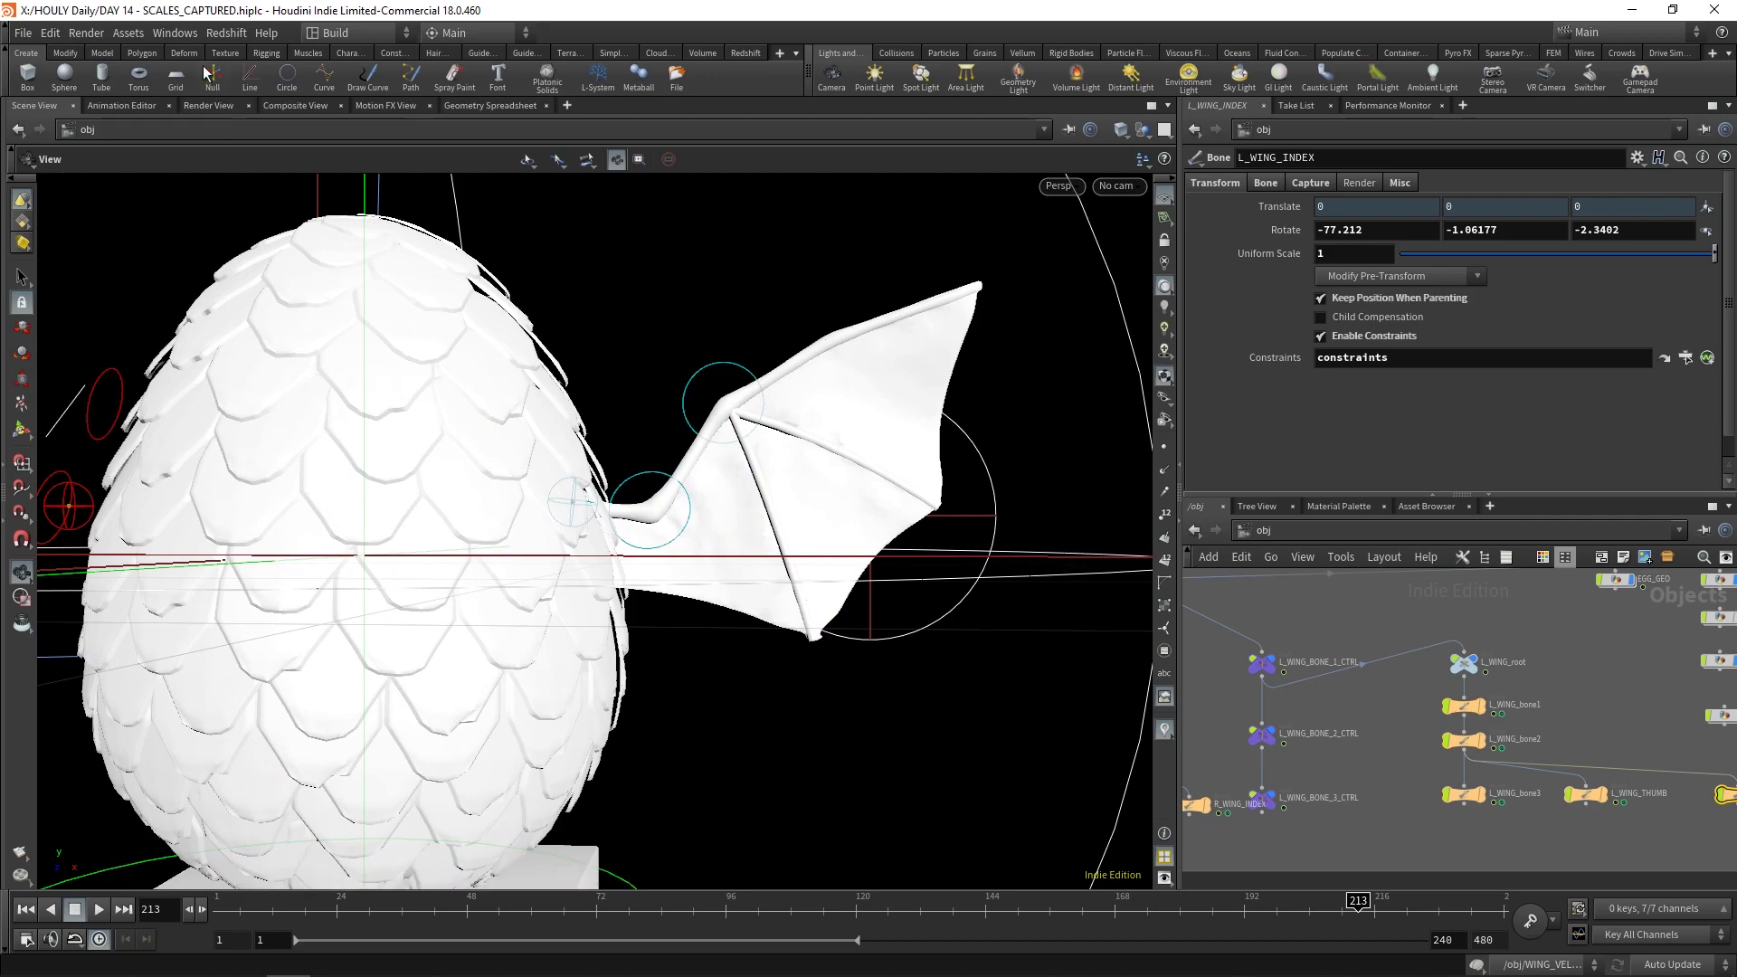
{"action": "left_click", "coordinate": [266, 53]}
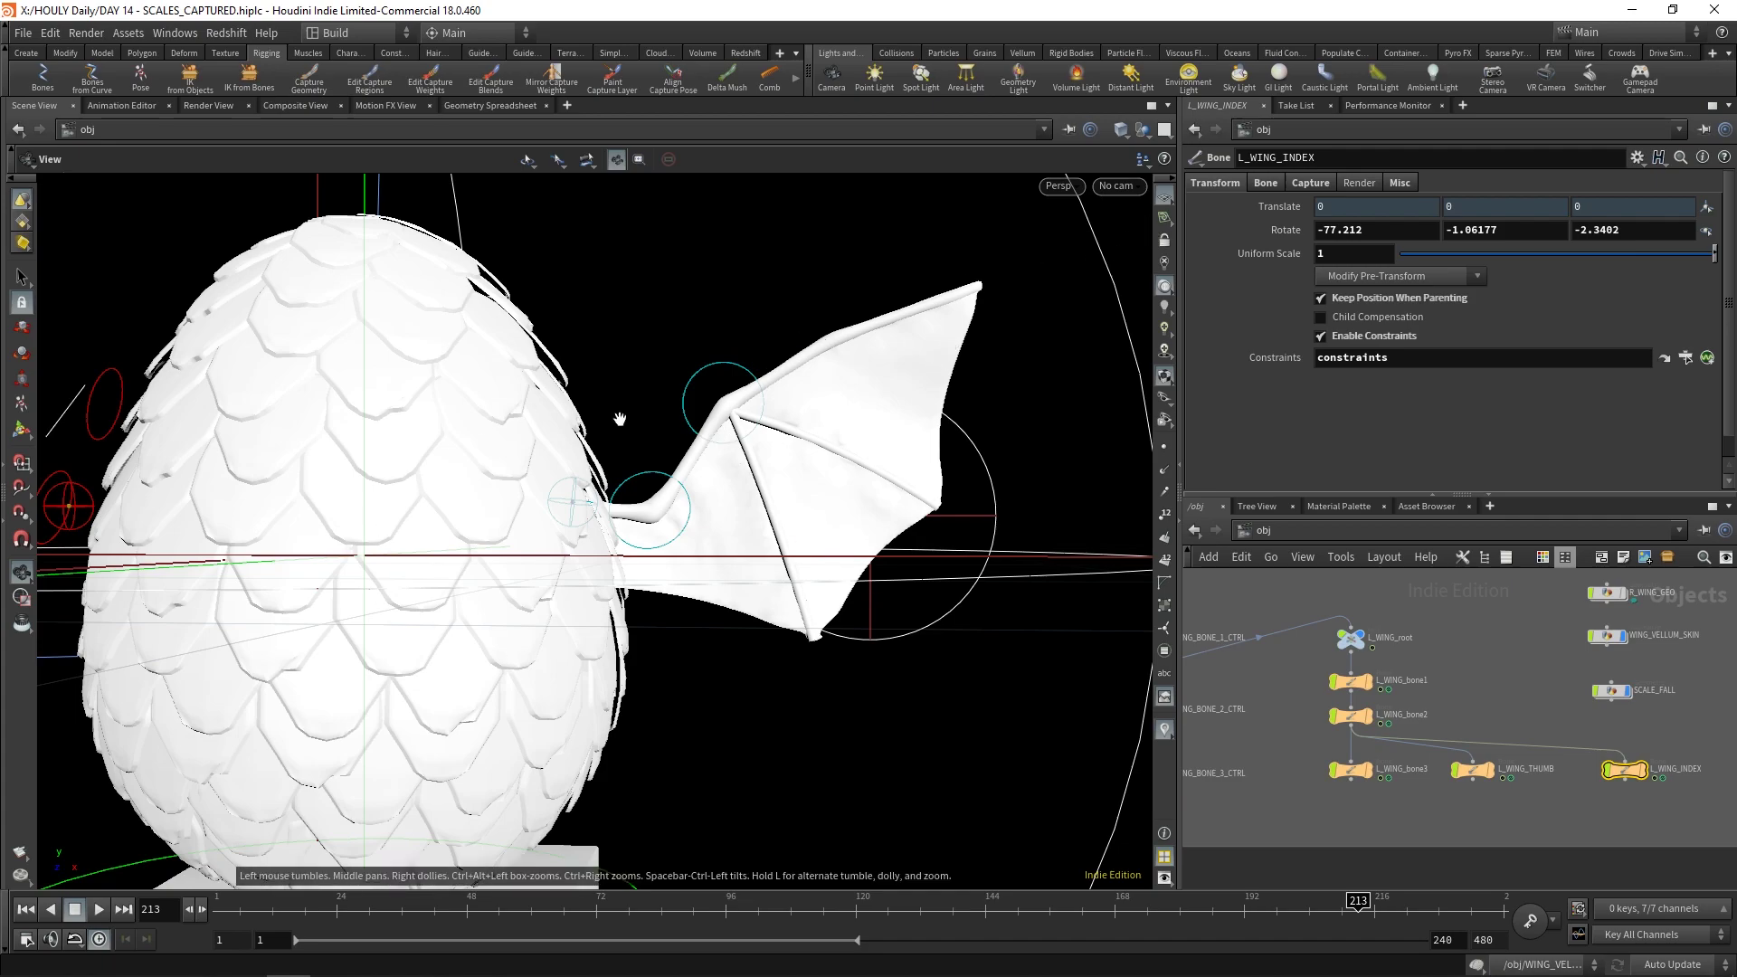
{"action": "middle_click_drag", "start_coordinate": [1430, 722], "coordinate": [1442, 678]}
{"action": "scroll", "coordinate": [1538, 703], "scroll_direction": "down", "scroll_amount": 2}
{"action": "scroll", "coordinate": [733, 554], "scroll_direction": "down", "scroll_amount": 8}
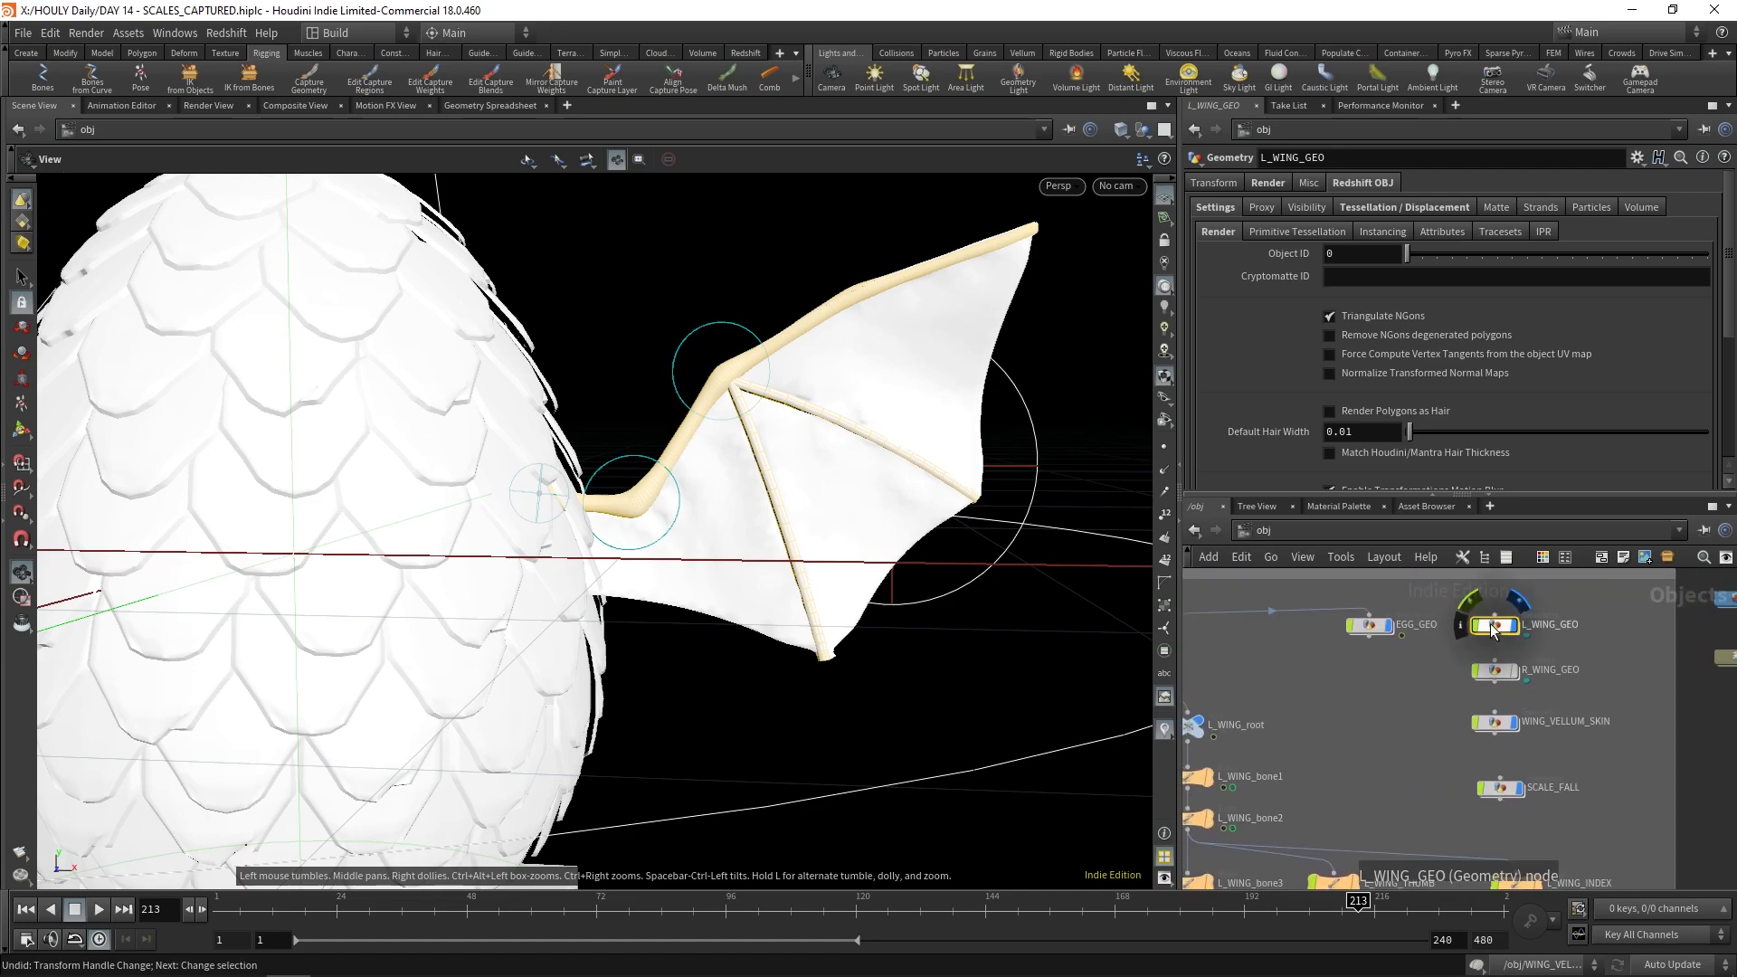
Step: Open the L_WING_GEO object and trace its node network to the bone capture nodes
{"action": "double_click", "coordinate": [1456, 624]}
{"action": "scroll", "coordinate": [1453, 731], "scroll_direction": "down", "scroll_amount": 1}
{"action": "middle_click_drag", "start_coordinate": [1425, 662], "coordinate": [1489, 750]}
{"action": "scroll", "coordinate": [1440, 725], "scroll_direction": "up", "scroll_amount": 2}
{"action": "middle_click_drag", "start_coordinate": [1318, 665], "coordinate": [1375, 709]}
{"action": "scroll", "coordinate": [1375, 709], "scroll_direction": "down", "scroll_amount": 1}
{"action": "middle_click_drag", "start_coordinate": [1533, 771], "coordinate": [1497, 784]}
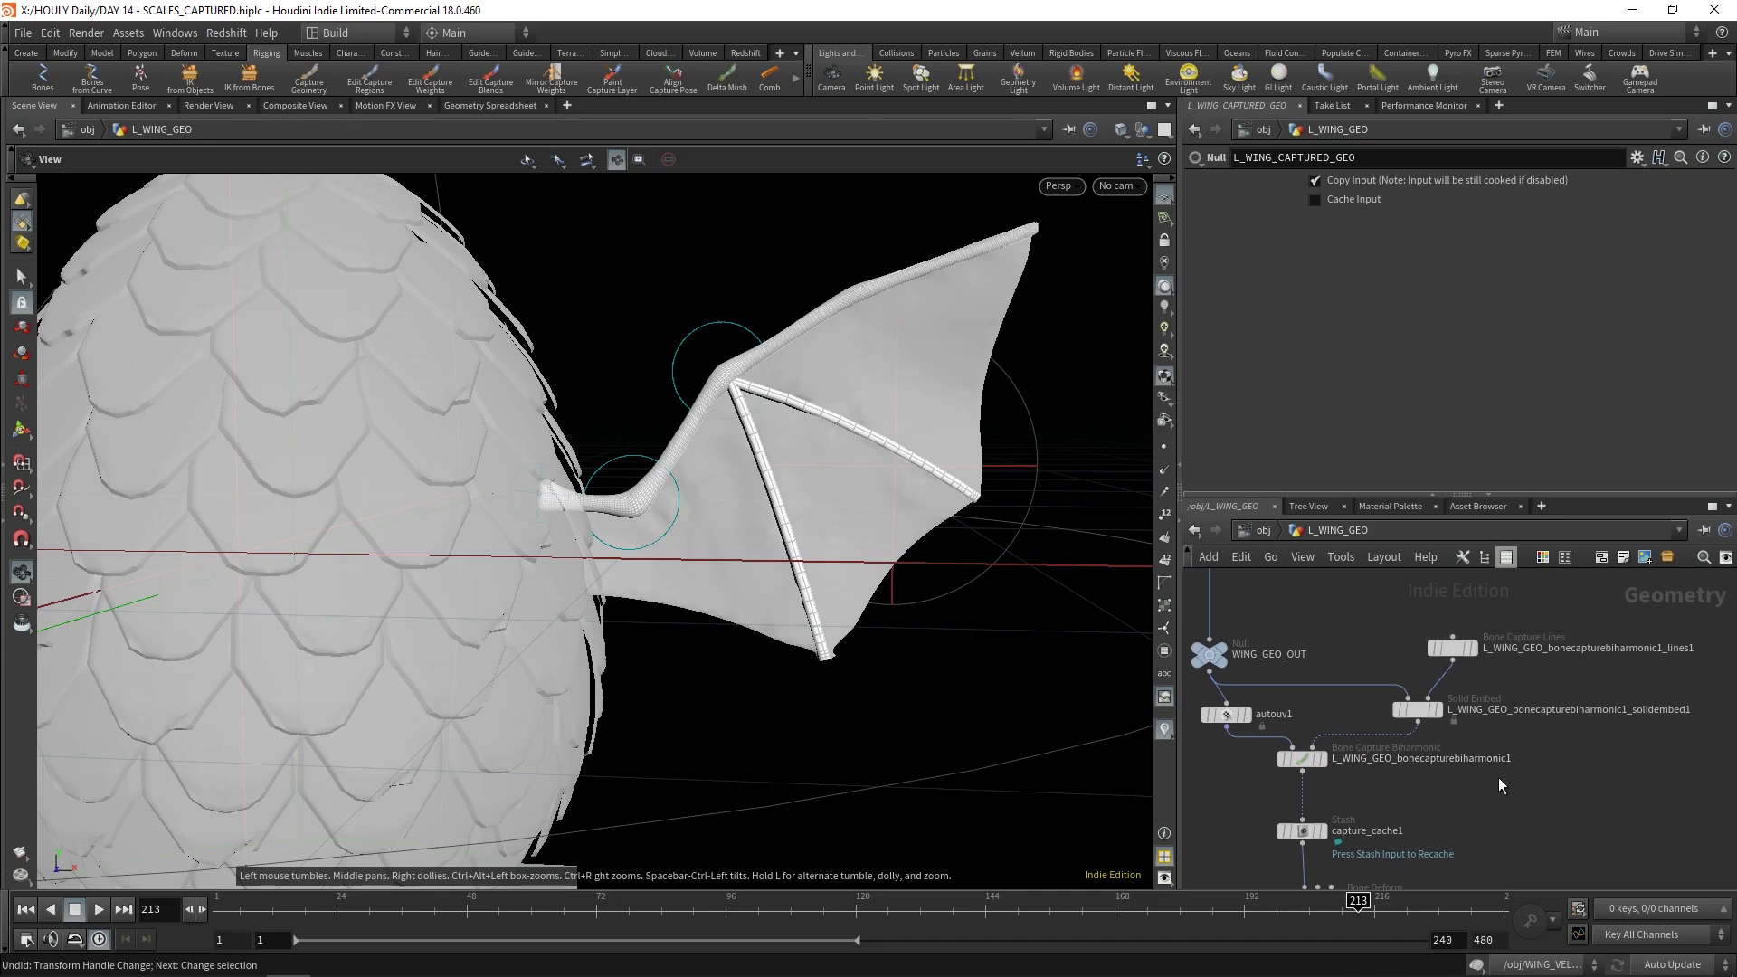
Step: Inspect the Bone Capture Lines, Solid Embed, Bone Capture Biharmonic, capture_cache1 and trail1 nodes one after another
{"action": "scroll", "coordinate": [1470, 660], "scroll_direction": "up", "scroll_amount": 1}
{"action": "left_click", "coordinate": [1458, 645]}
{"action": "left_click", "coordinate": [1421, 717]}
{"action": "middle_click_drag", "start_coordinate": [1373, 772], "coordinate": [1491, 683]}
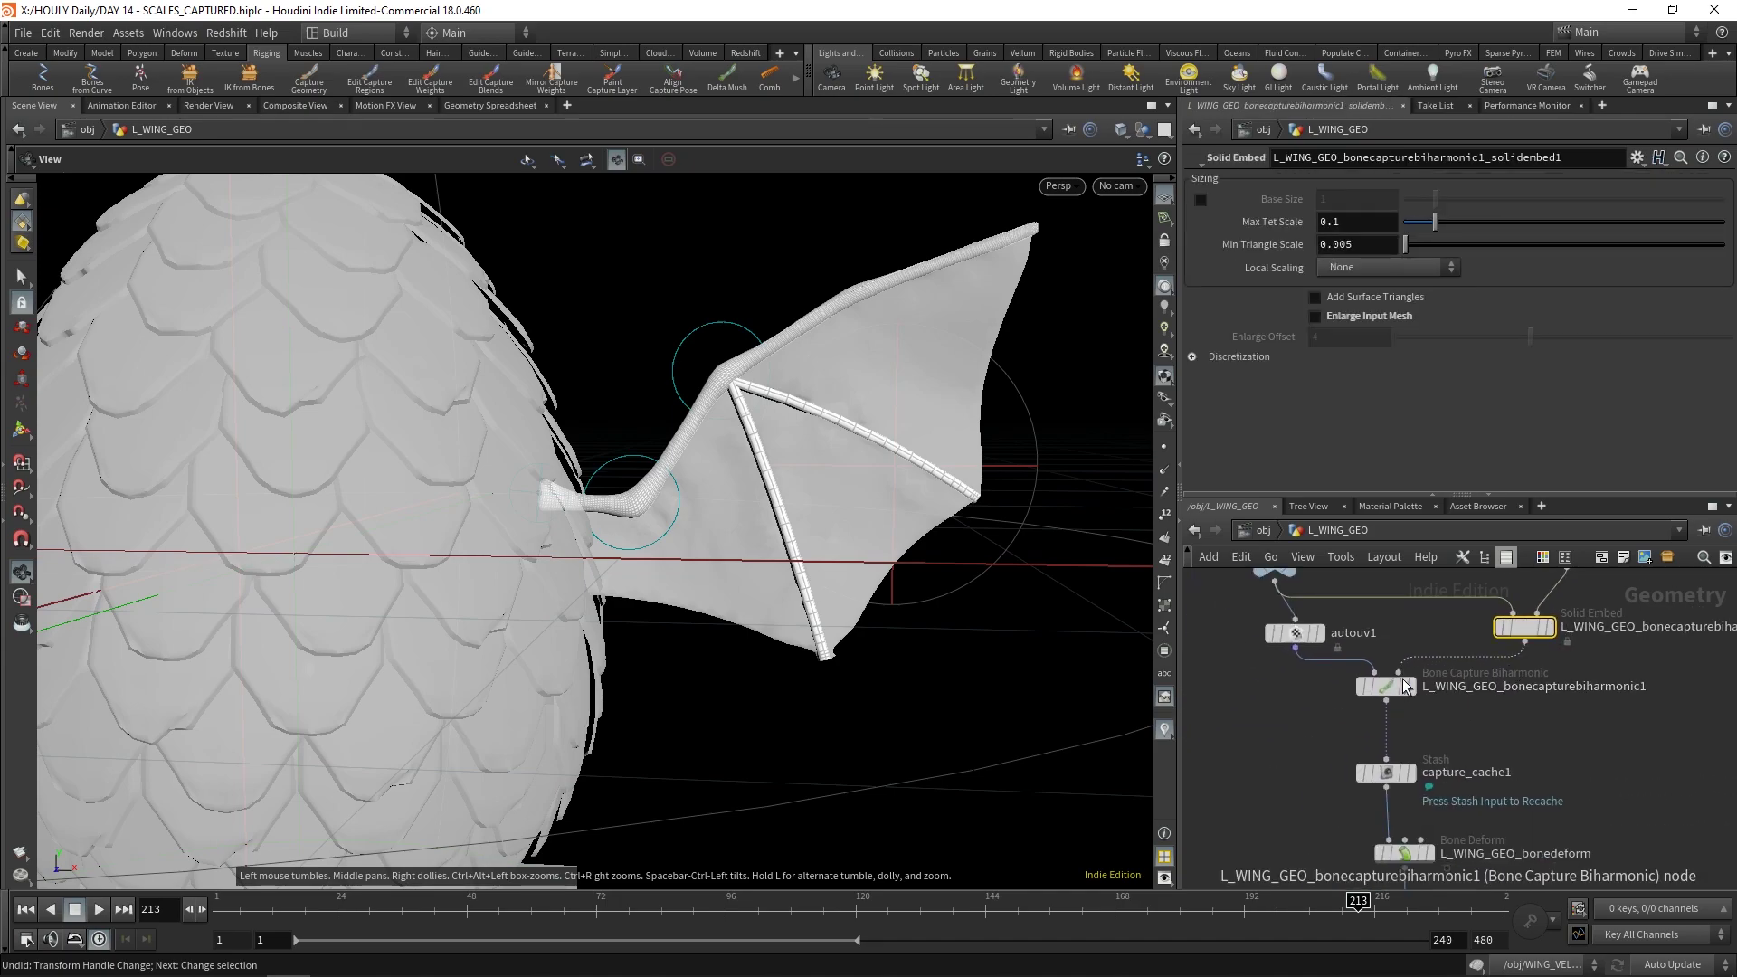
{"action": "left_click", "coordinate": [1393, 688]}
{"action": "middle_click_drag", "start_coordinate": [1506, 758], "coordinate": [1458, 656]}
{"action": "left_click", "coordinate": [1337, 672]}
{"action": "left_click", "coordinate": [1355, 817]}
{"action": "scroll", "coordinate": [1363, 800], "scroll_direction": "down", "scroll_amount": 2}
{"action": "middle_click_drag", "start_coordinate": [1370, 763], "coordinate": [1382, 683]}
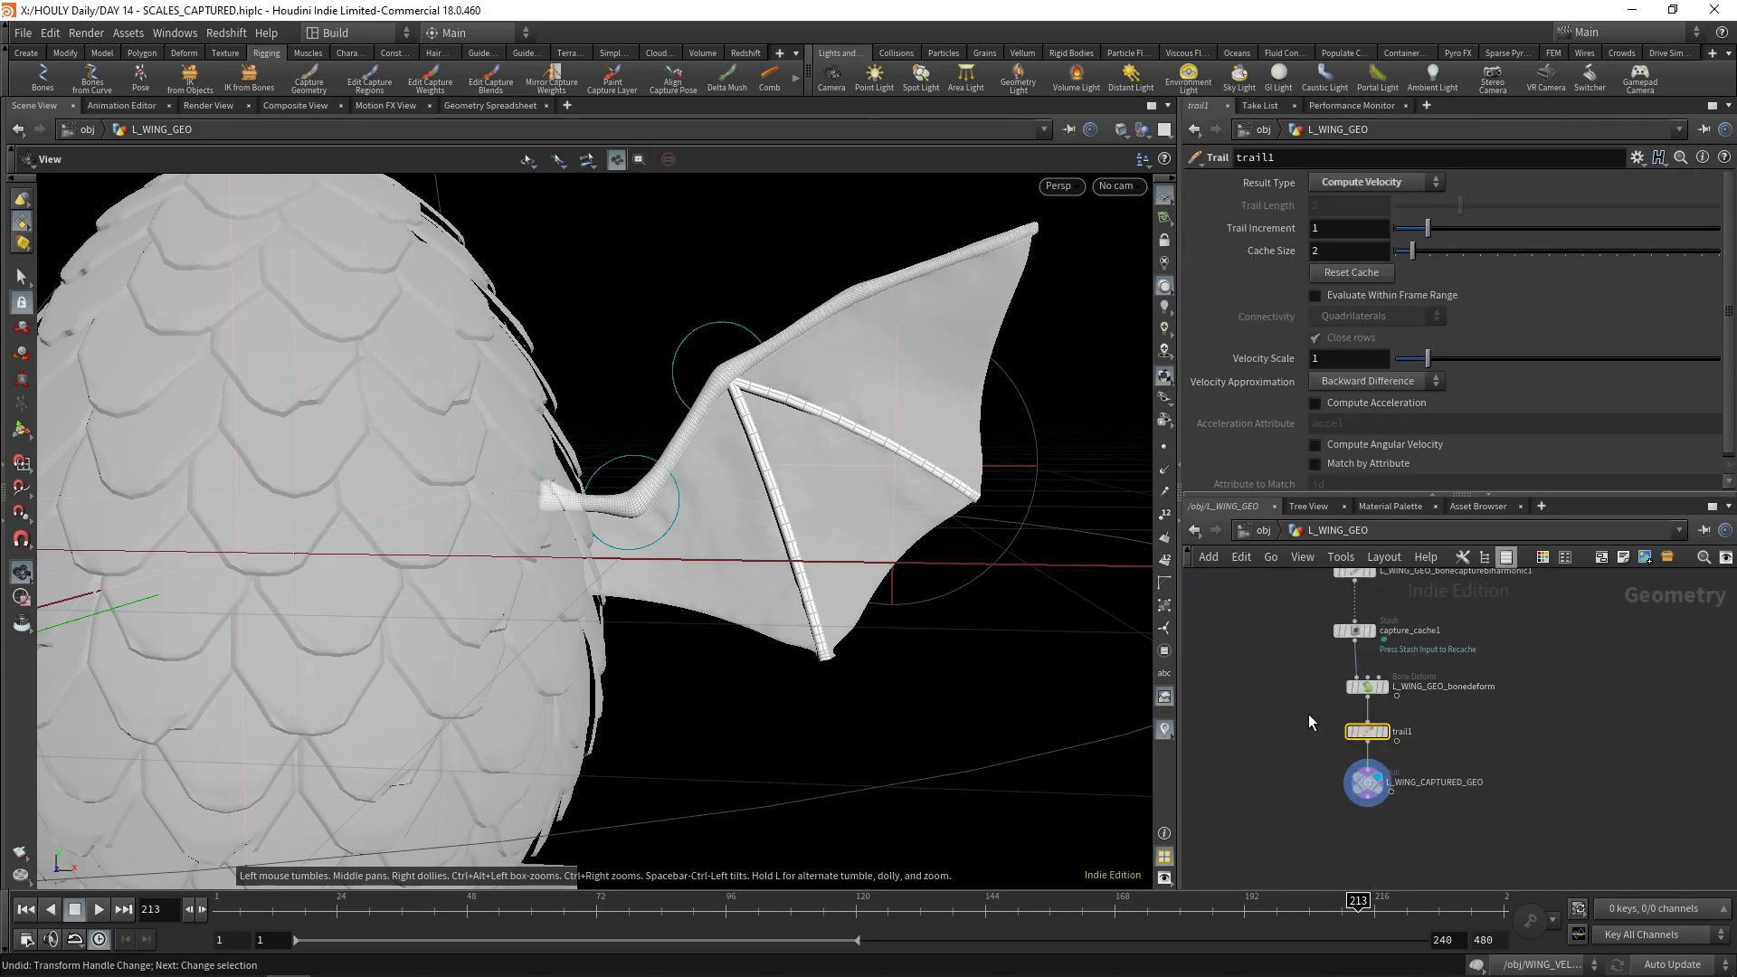
Step: Reopen L_WING_GEO with all other objects hidden and scrub the captured wing bones to frame 202
{"action": "key", "text": "u"}
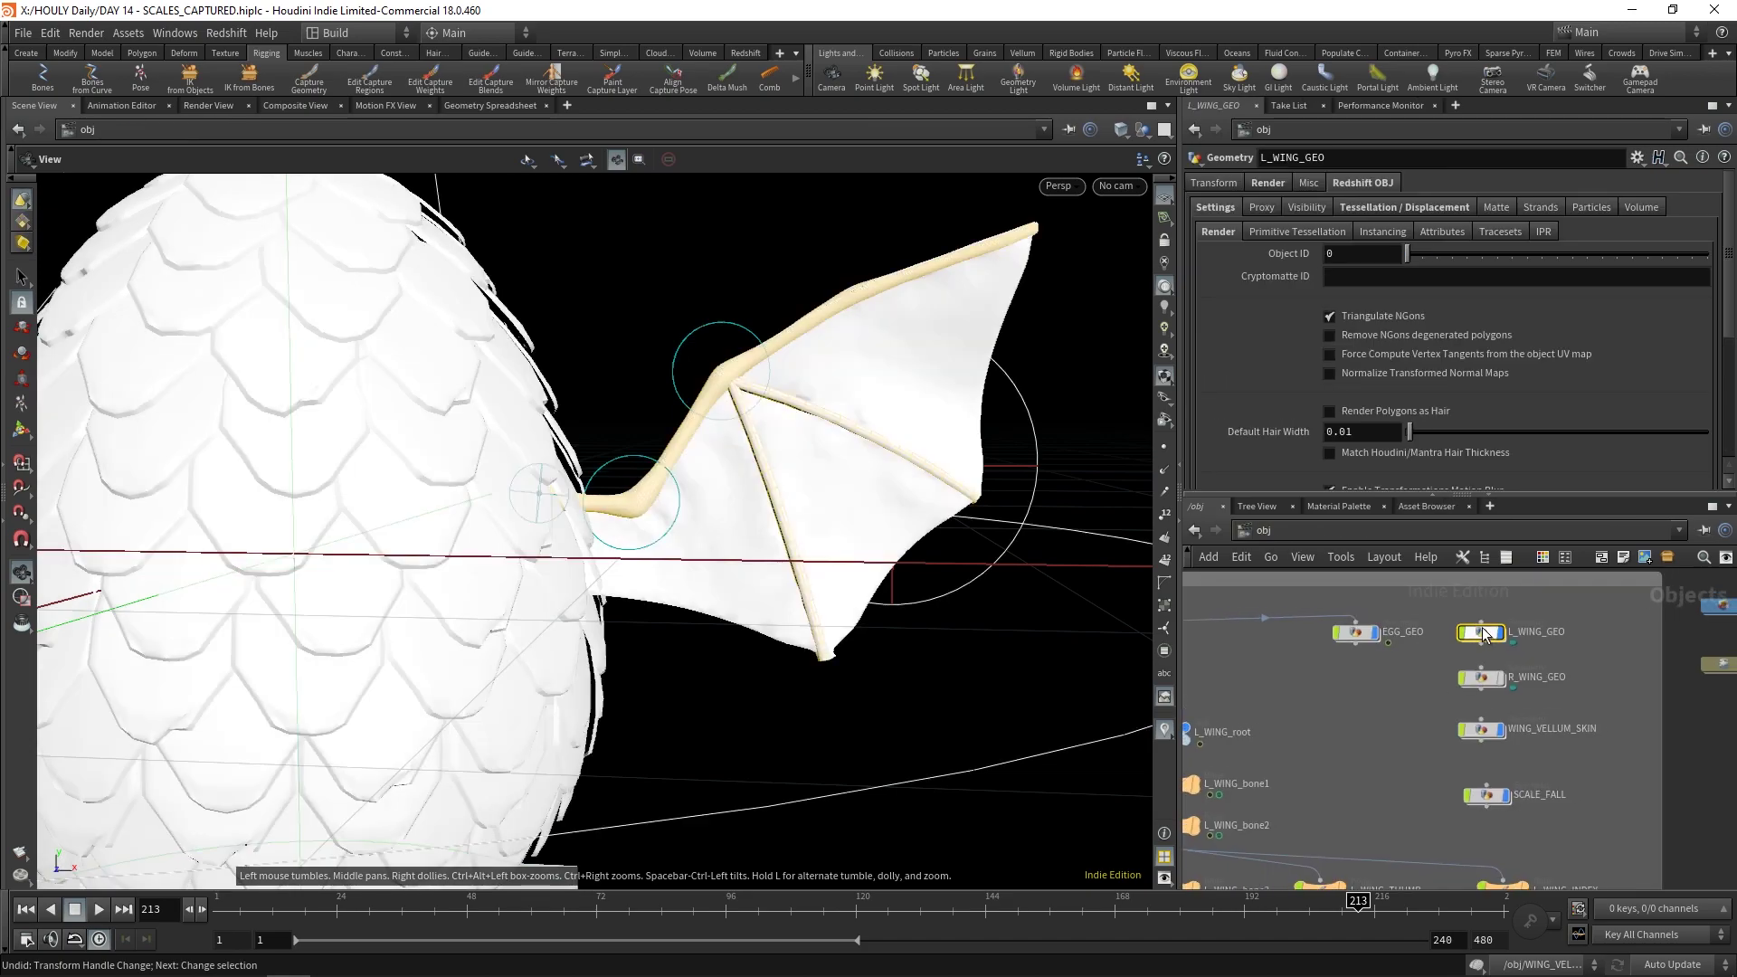
{"action": "double_click", "coordinate": [1488, 638]}
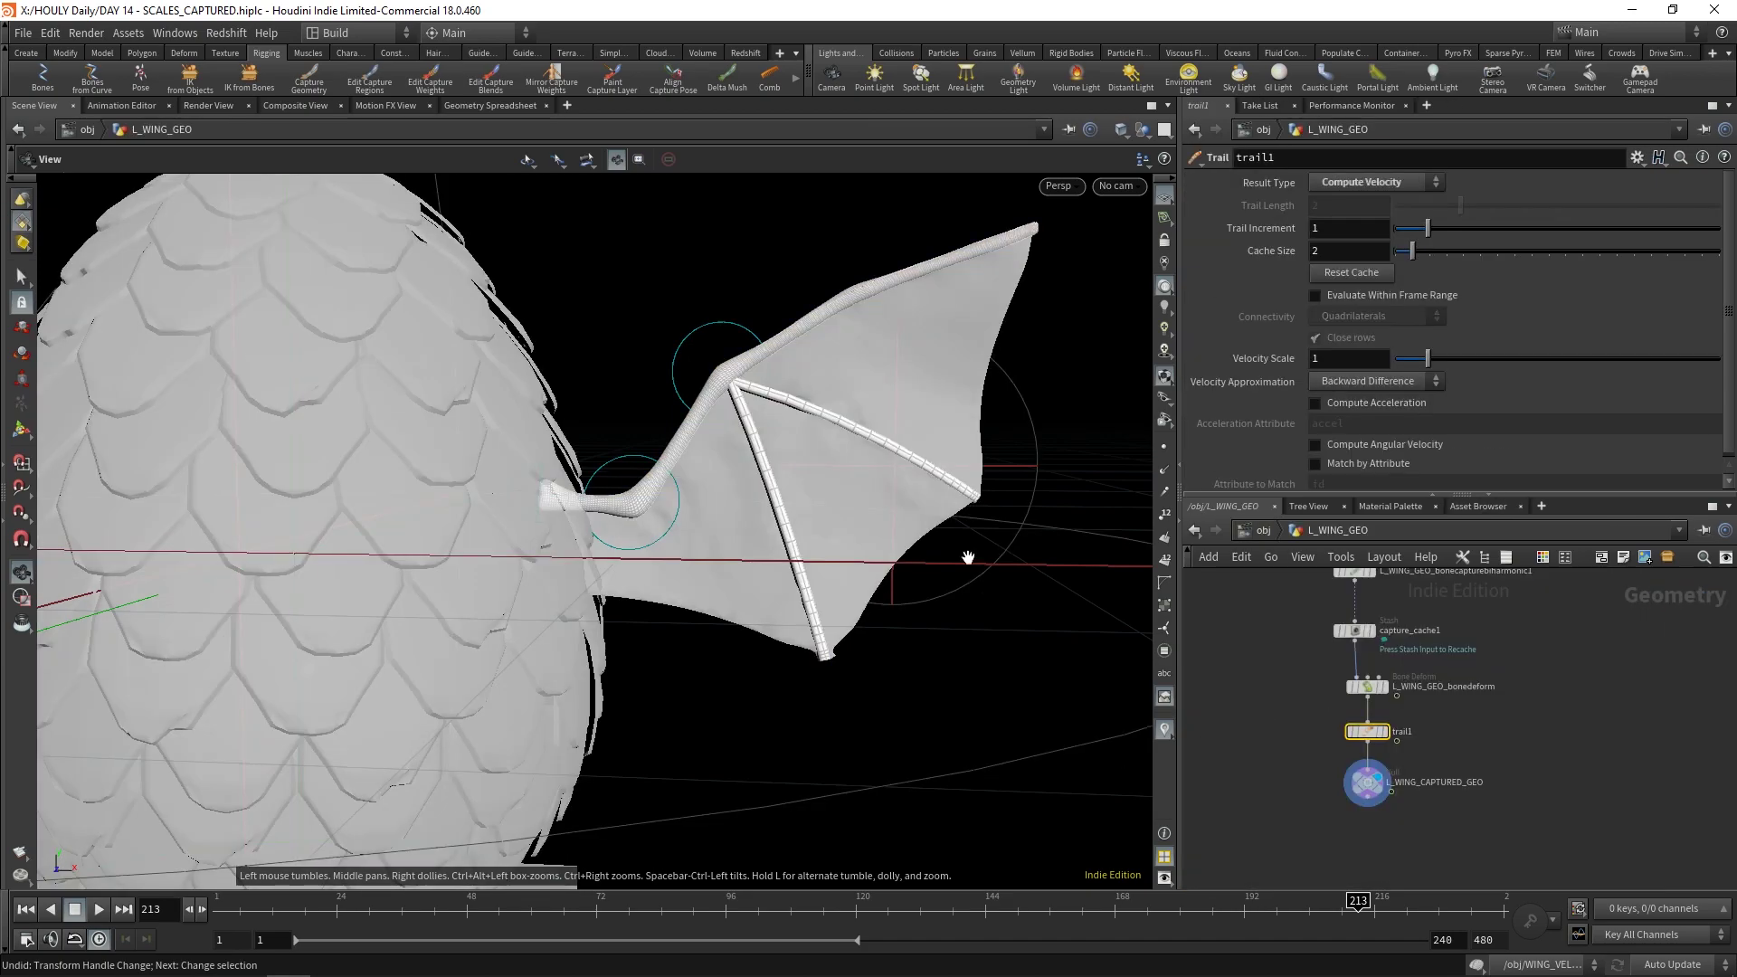
{"action": "left_click", "coordinate": [1143, 129]}
{"action": "left_click", "coordinate": [361, 912]}
{"action": "left_click_drag", "start_coordinate": [361, 912], "coordinate": [1298, 910]}
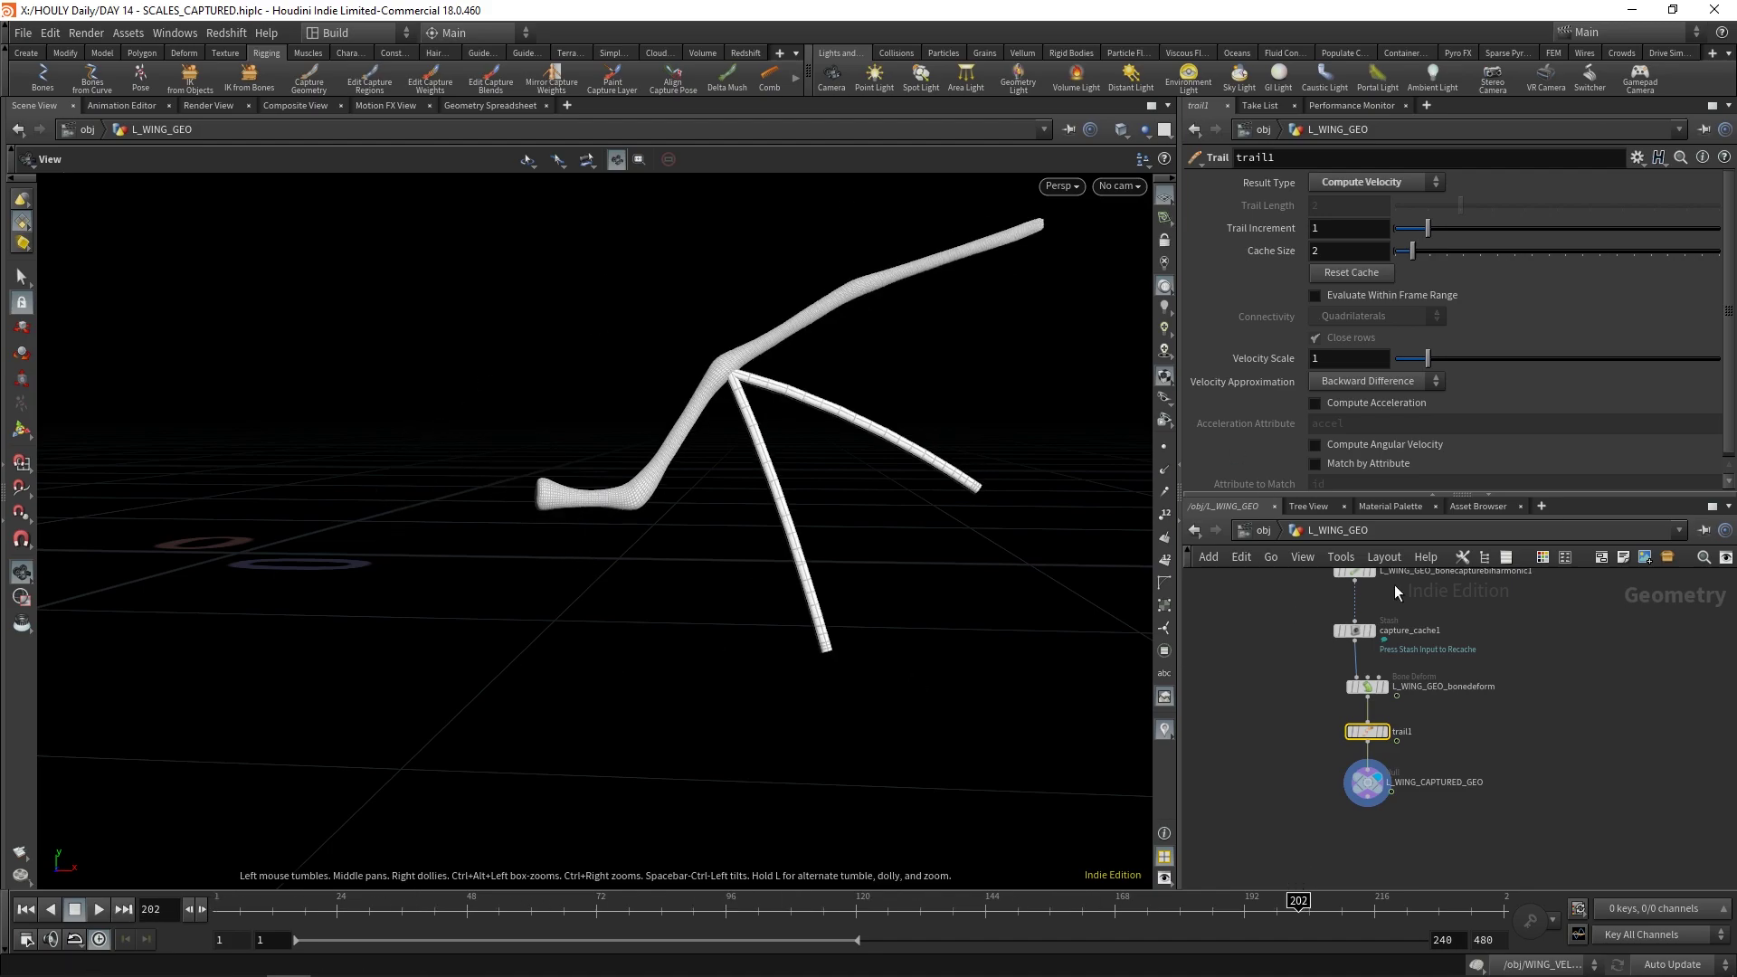
Step: Open the WING_VELLUM_SKIN object and display its ray1, vellumcloth1 and vellumconstraints1 stages
{"action": "left_click", "coordinate": [1263, 530]}
{"action": "double_click", "coordinate": [1481, 727]}
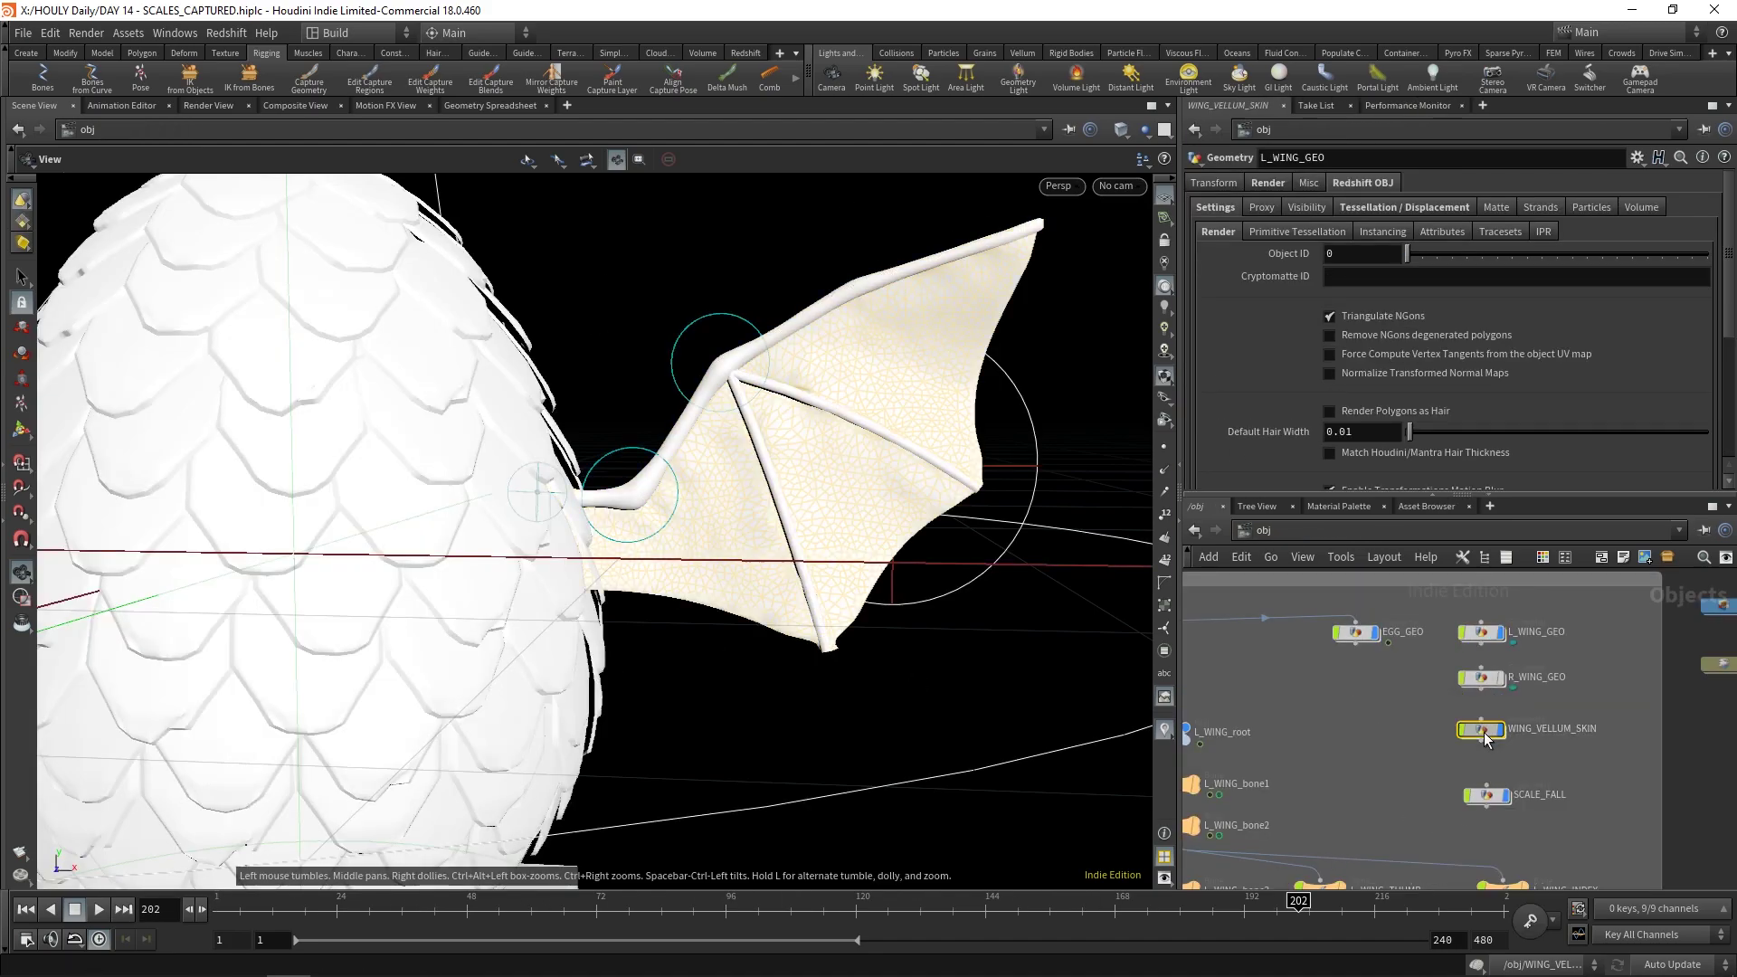
{"action": "scroll", "coordinate": [1539, 702], "scroll_direction": "up", "scroll_amount": 2}
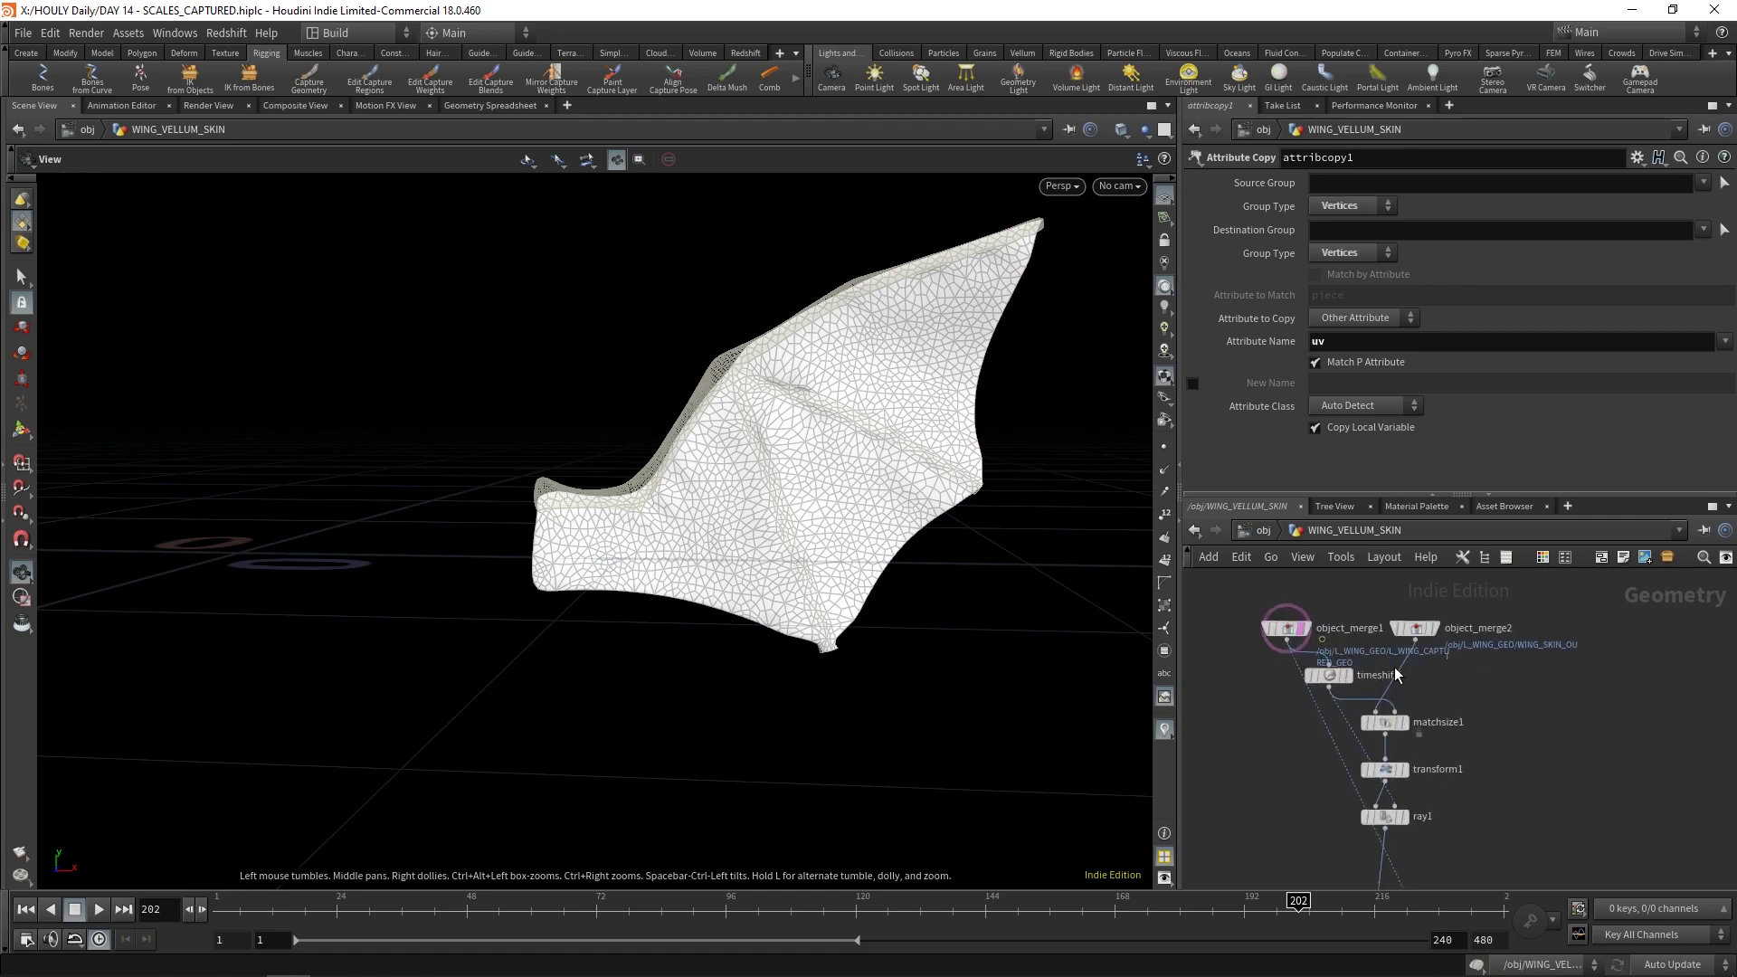
{"action": "middle_click_drag", "start_coordinate": [1424, 813], "coordinate": [1381, 701]}
{"action": "left_click", "coordinate": [1363, 703]}
{"action": "middle_click_drag", "start_coordinate": [1425, 833], "coordinate": [1402, 731]}
{"action": "mouse_move", "coordinate": [1350, 693]}
{"action": "left_click", "coordinate": [1349, 753]}
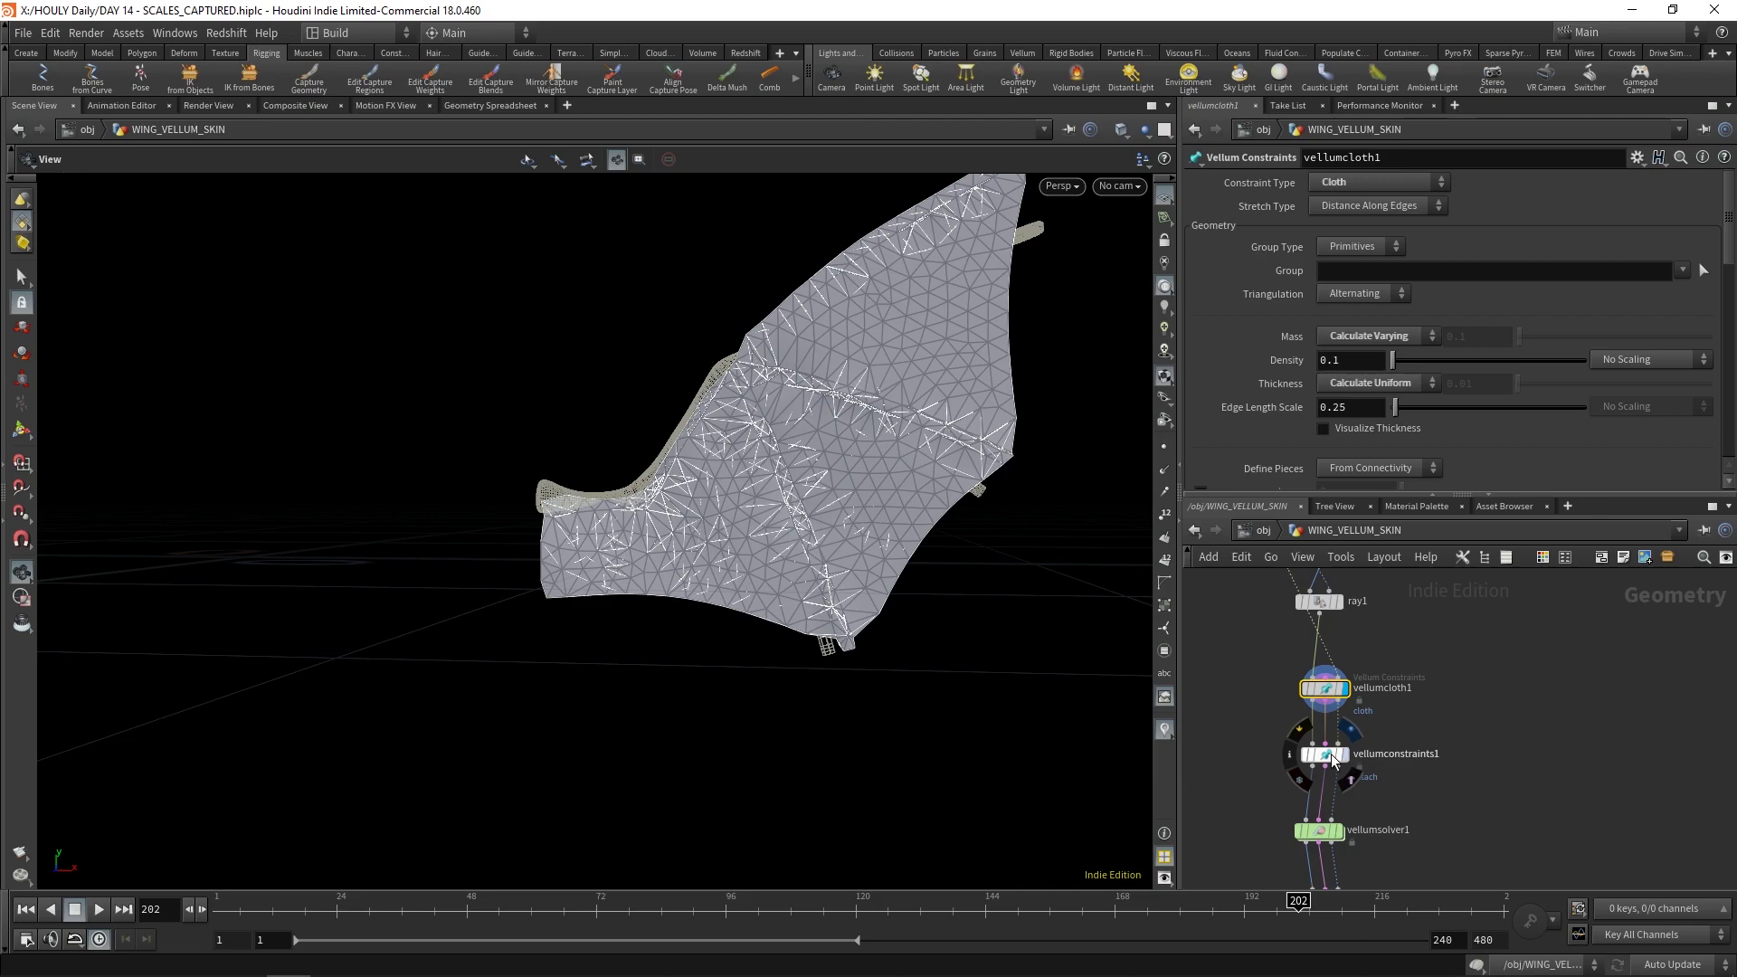
Step: Display the result of the last attribute copy node in the vellum network and scrub through the skin's motion
{"action": "middle_click_drag", "start_coordinate": [1478, 784], "coordinate": [1437, 655]}
{"action": "scroll", "coordinate": [1436, 655], "scroll_direction": "down", "scroll_amount": 2}
{"action": "middle_click_drag", "start_coordinate": [1411, 769], "coordinate": [1354, 638]}
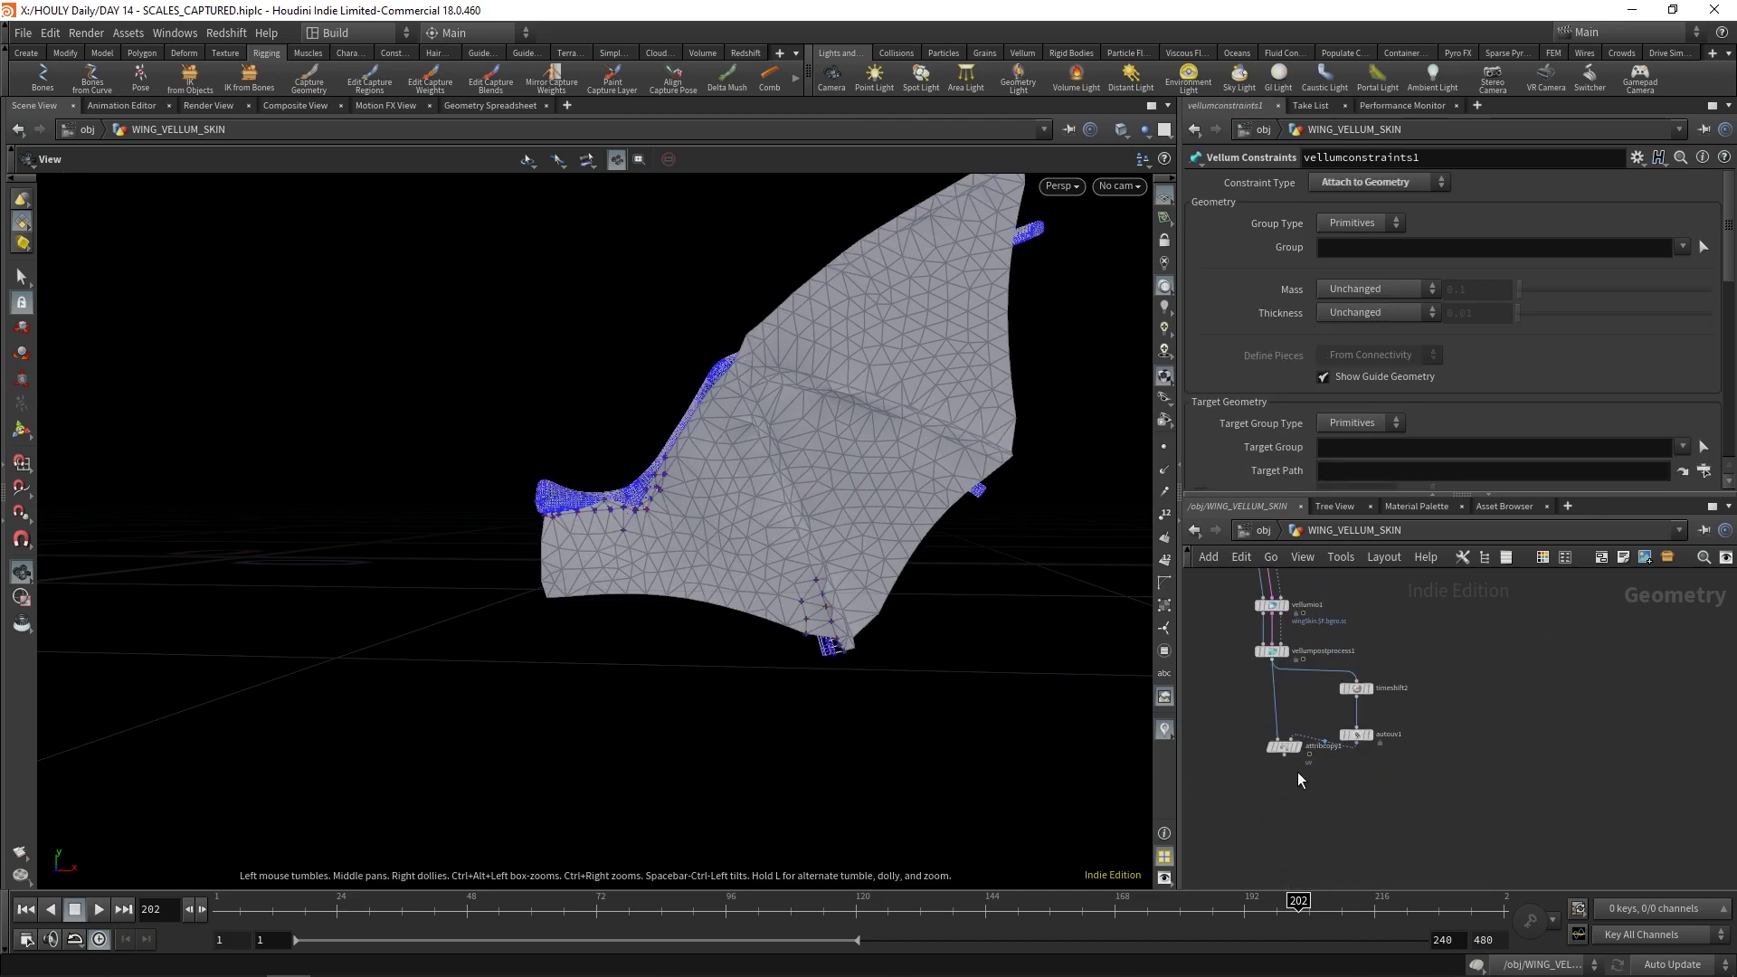
{"action": "left_click", "coordinate": [1300, 745]}
{"action": "left_click_drag", "start_coordinate": [1007, 905], "coordinate": [1330, 902]}
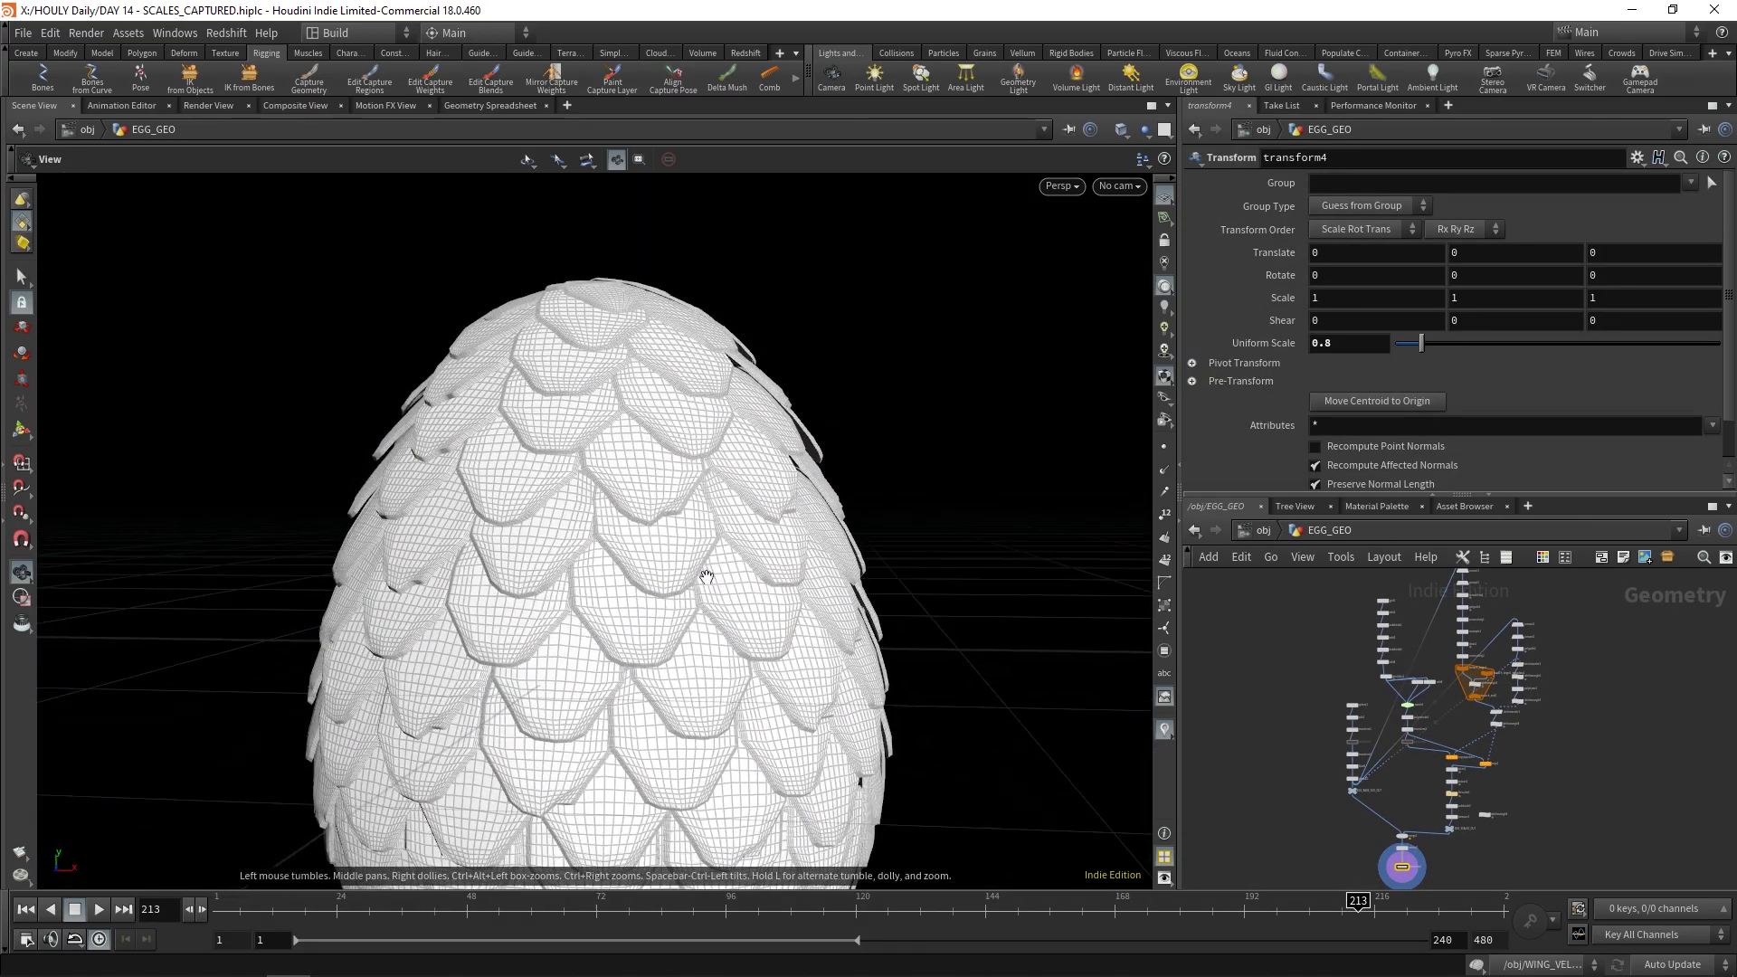
Step: Look through the EGG_GEO node network and trace the curve chain back to its starting convert1 node
{"action": "left_click_drag", "start_coordinate": [707, 576], "coordinate": [710, 659]}
{"action": "scroll", "coordinate": [1494, 701], "scroll_direction": "up", "scroll_amount": 5}
{"action": "mouse_move", "coordinate": [1384, 769]}
{"action": "middle_mouse_down"}
{"action": "mouse_move", "coordinate": [1333, 842]}
{"action": "mouse_move", "coordinate": [1303, 851]}
{"action": "middle_mouse_up"}
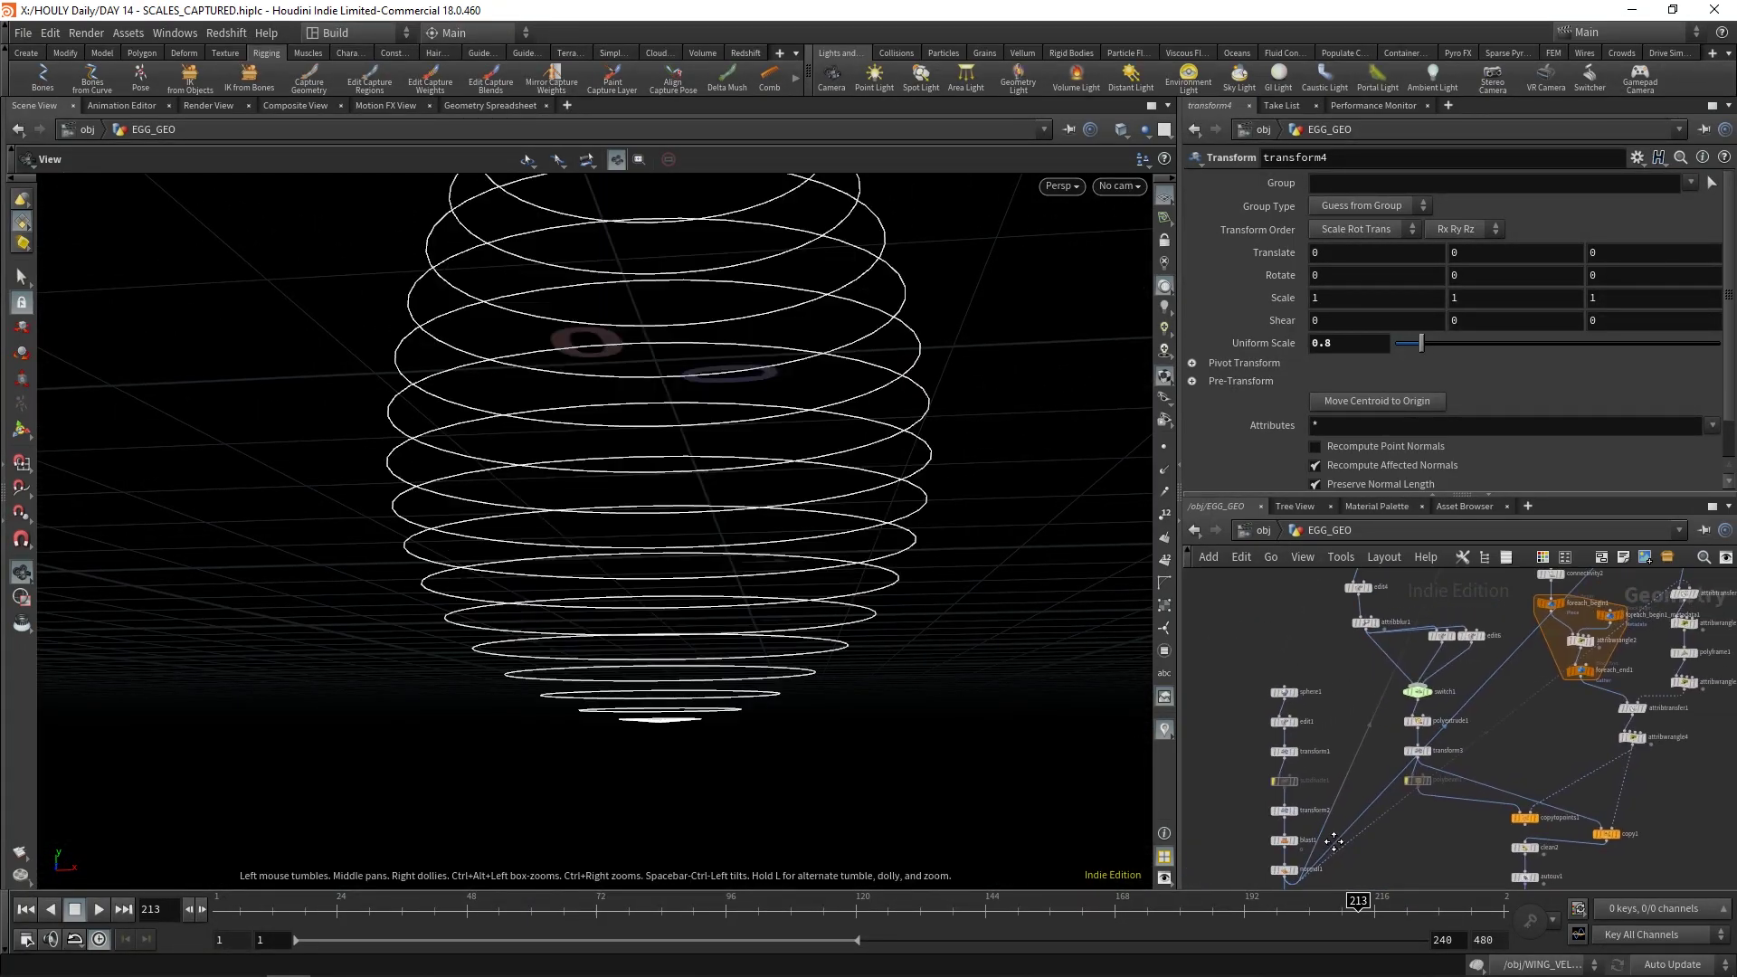
{"action": "scroll", "coordinate": [1309, 849], "scroll_direction": "down", "scroll_amount": 1}
{"action": "middle_click_drag", "start_coordinate": [1517, 776], "coordinate": [1474, 812]}
{"action": "middle_click_drag", "start_coordinate": [1686, 722], "coordinate": [1625, 850]}
{"action": "scroll", "coordinate": [1427, 646], "scroll_direction": "up", "scroll_amount": 1}
{"action": "middle_click_drag", "start_coordinate": [1424, 689], "coordinate": [1406, 496]}
{"action": "scroll", "coordinate": [1575, 692], "scroll_direction": "down", "scroll_amount": 1}
{"action": "mouse_move", "coordinate": [1570, 708]}
{"action": "middle_mouse_down"}
{"action": "mouse_move", "coordinate": [1585, 606]}
{"action": "mouse_move", "coordinate": [1538, 769]}
{"action": "middle_mouse_up"}
{"action": "scroll", "coordinate": [1580, 648], "scroll_direction": "down", "scroll_amount": 2}
{"action": "mouse_move", "coordinate": [1553, 704]}
{"action": "middle_mouse_down"}
{"action": "mouse_move", "coordinate": [1547, 768]}
{"action": "mouse_move", "coordinate": [1513, 794]}
{"action": "middle_mouse_up"}
{"action": "scroll", "coordinate": [1342, 733], "scroll_direction": "up", "scroll_amount": 3}
{"action": "middle_click_drag", "start_coordinate": [1507, 650], "coordinate": [1474, 779]}
{"action": "scroll", "coordinate": [1412, 724], "scroll_direction": "up", "scroll_amount": 3}
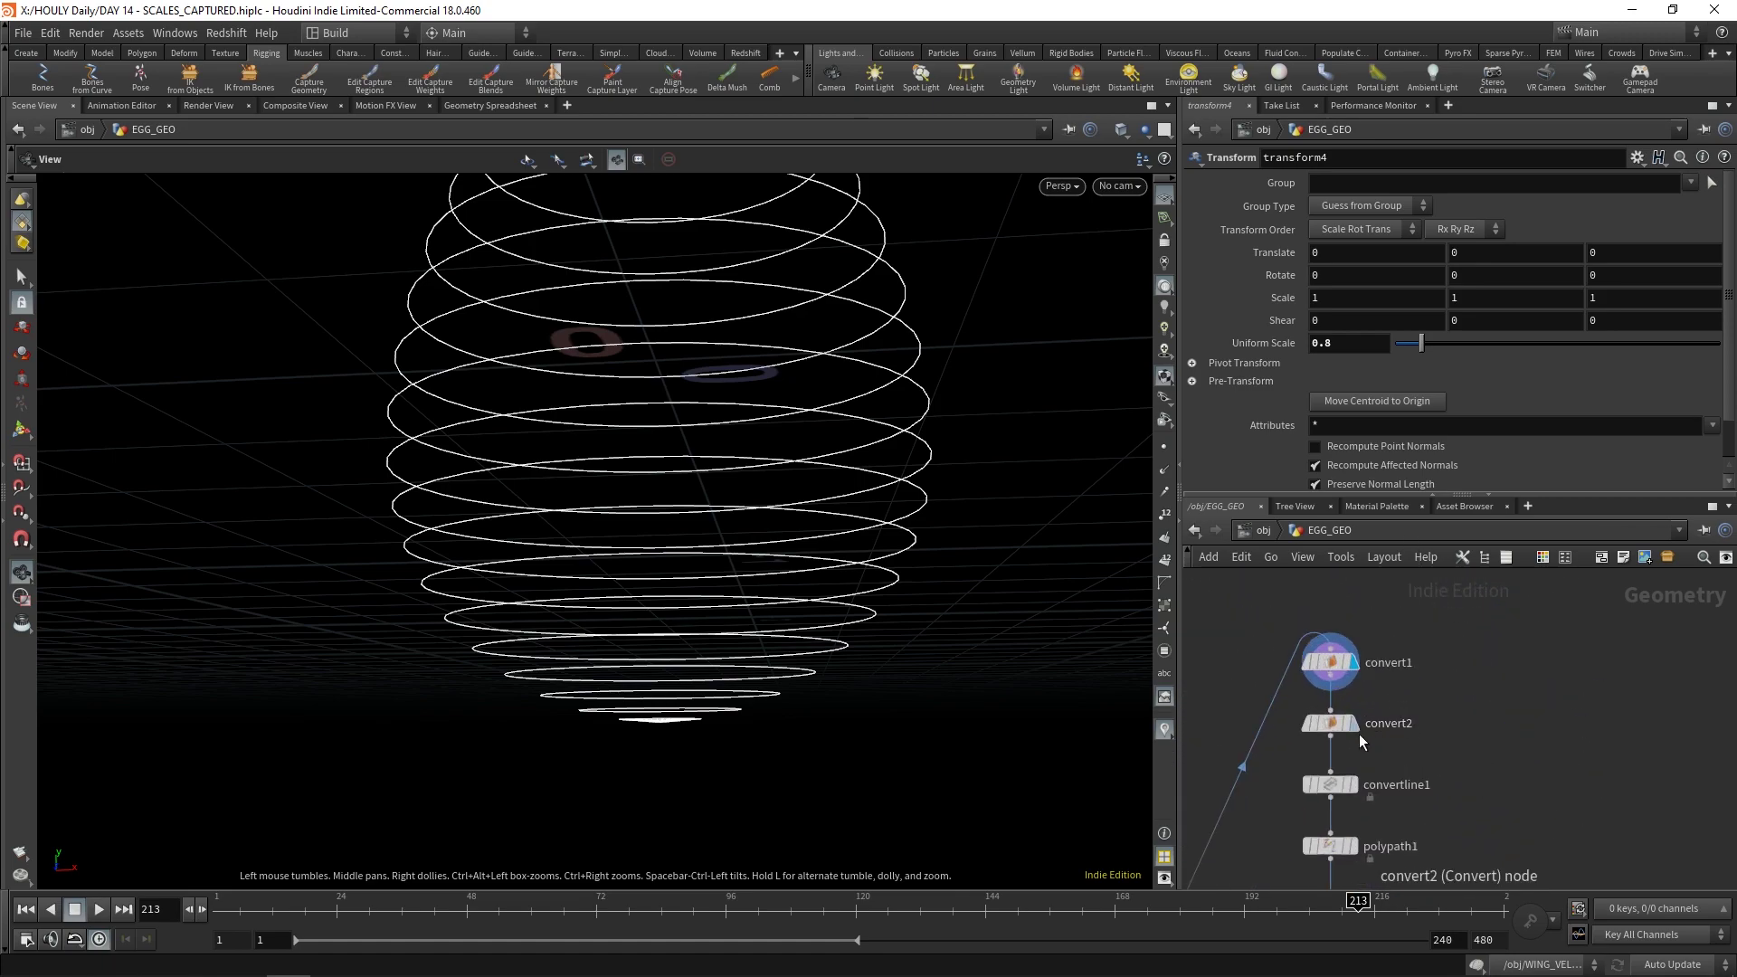
Step: Display the convert2 result and compare its conversion settings with those of convert1
{"action": "scroll", "coordinate": [749, 533], "scroll_direction": "down", "scroll_amount": 5}
{"action": "left_click_drag", "start_coordinate": [749, 534], "coordinate": [667, 673]}
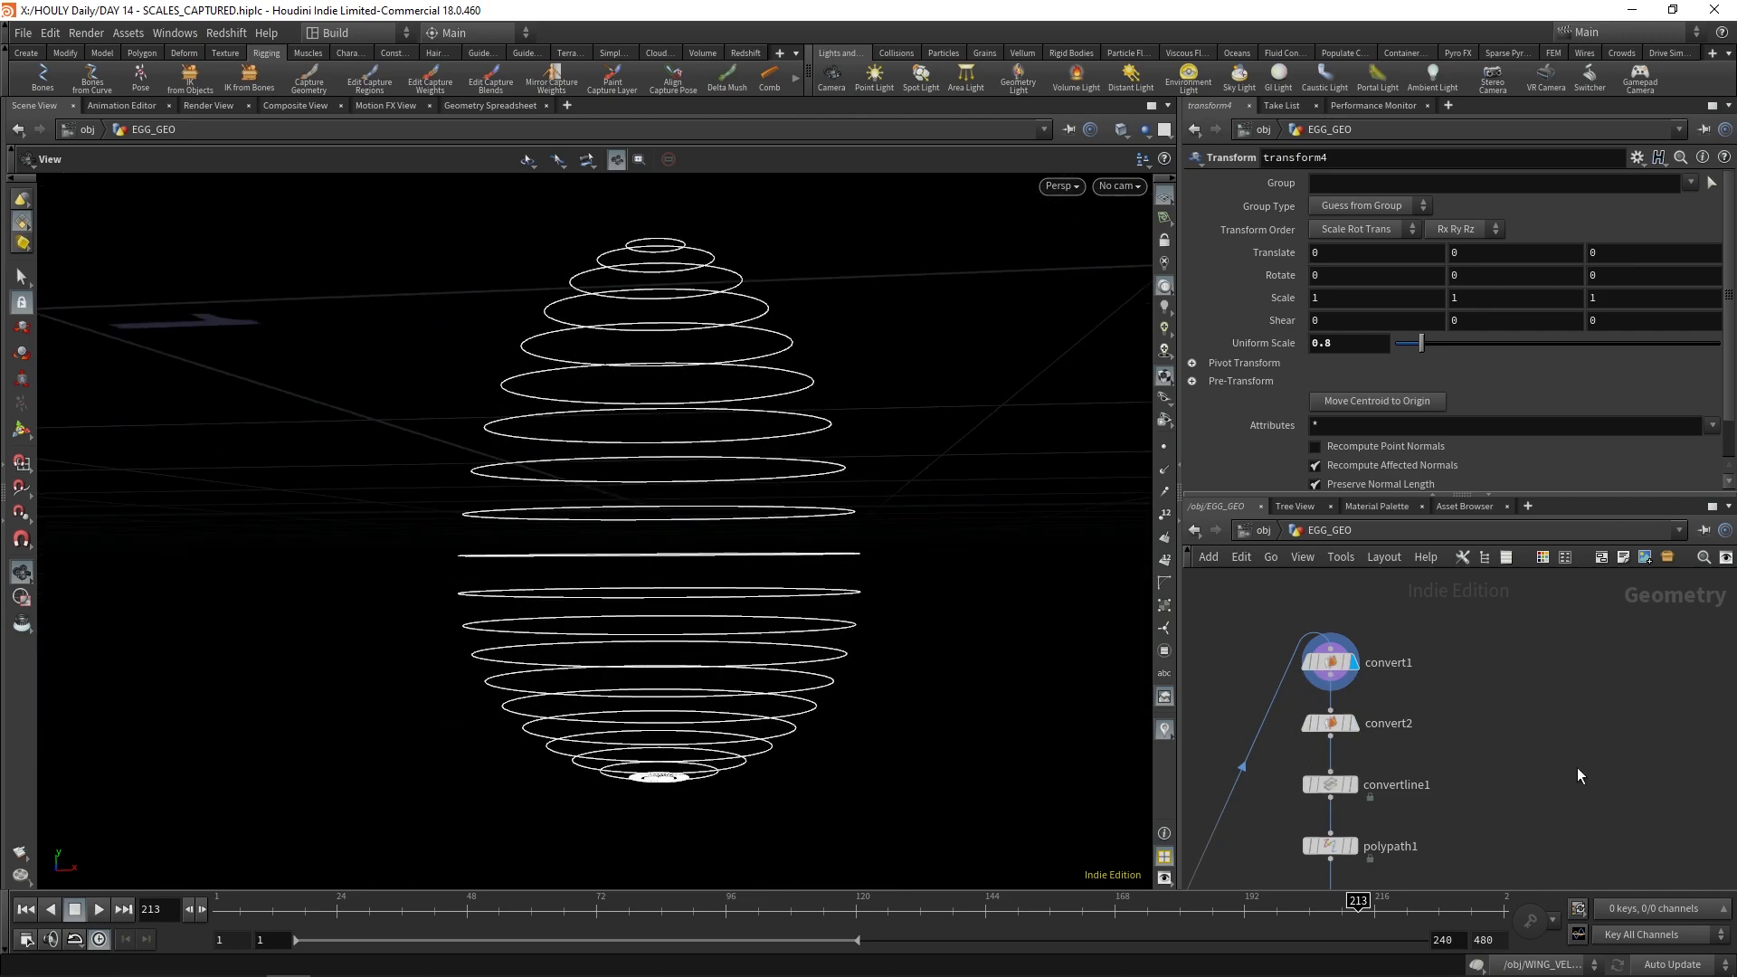
{"action": "scroll", "coordinate": [1502, 718], "scroll_direction": "down", "scroll_amount": 2}
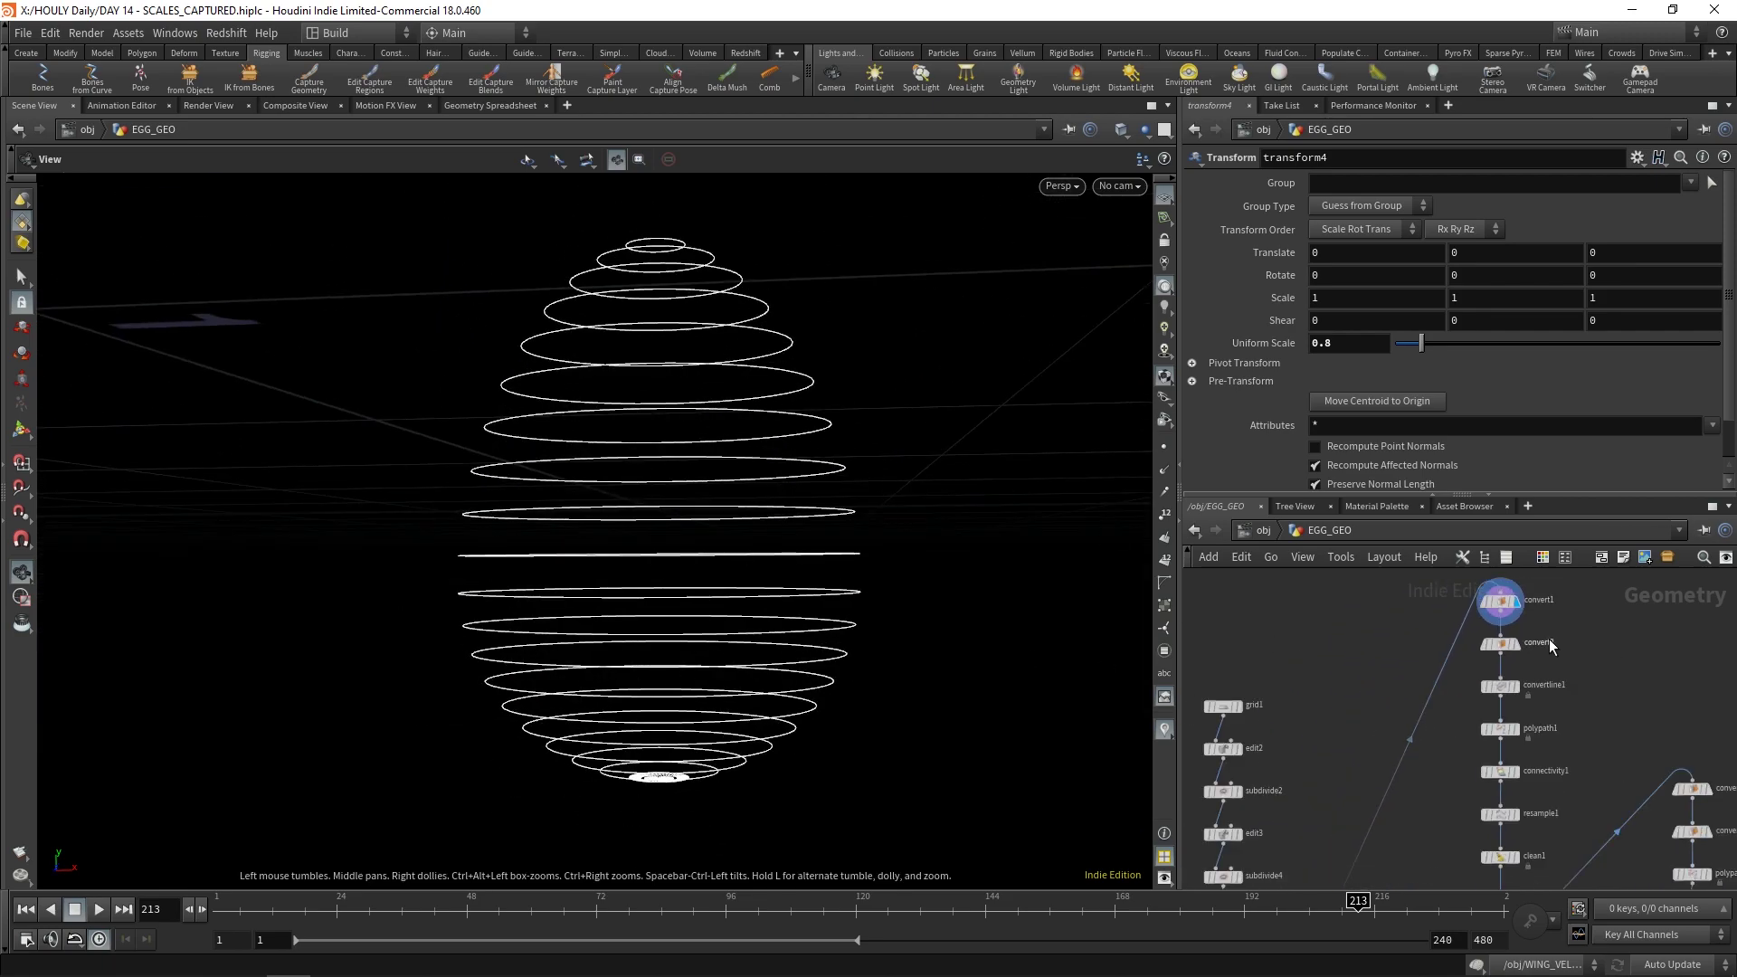
{"action": "left_click_drag", "start_coordinate": [397, 402], "coordinate": [828, 441]}
{"action": "left_click", "coordinate": [1516, 647]}
{"action": "left_click", "coordinate": [1508, 647]}
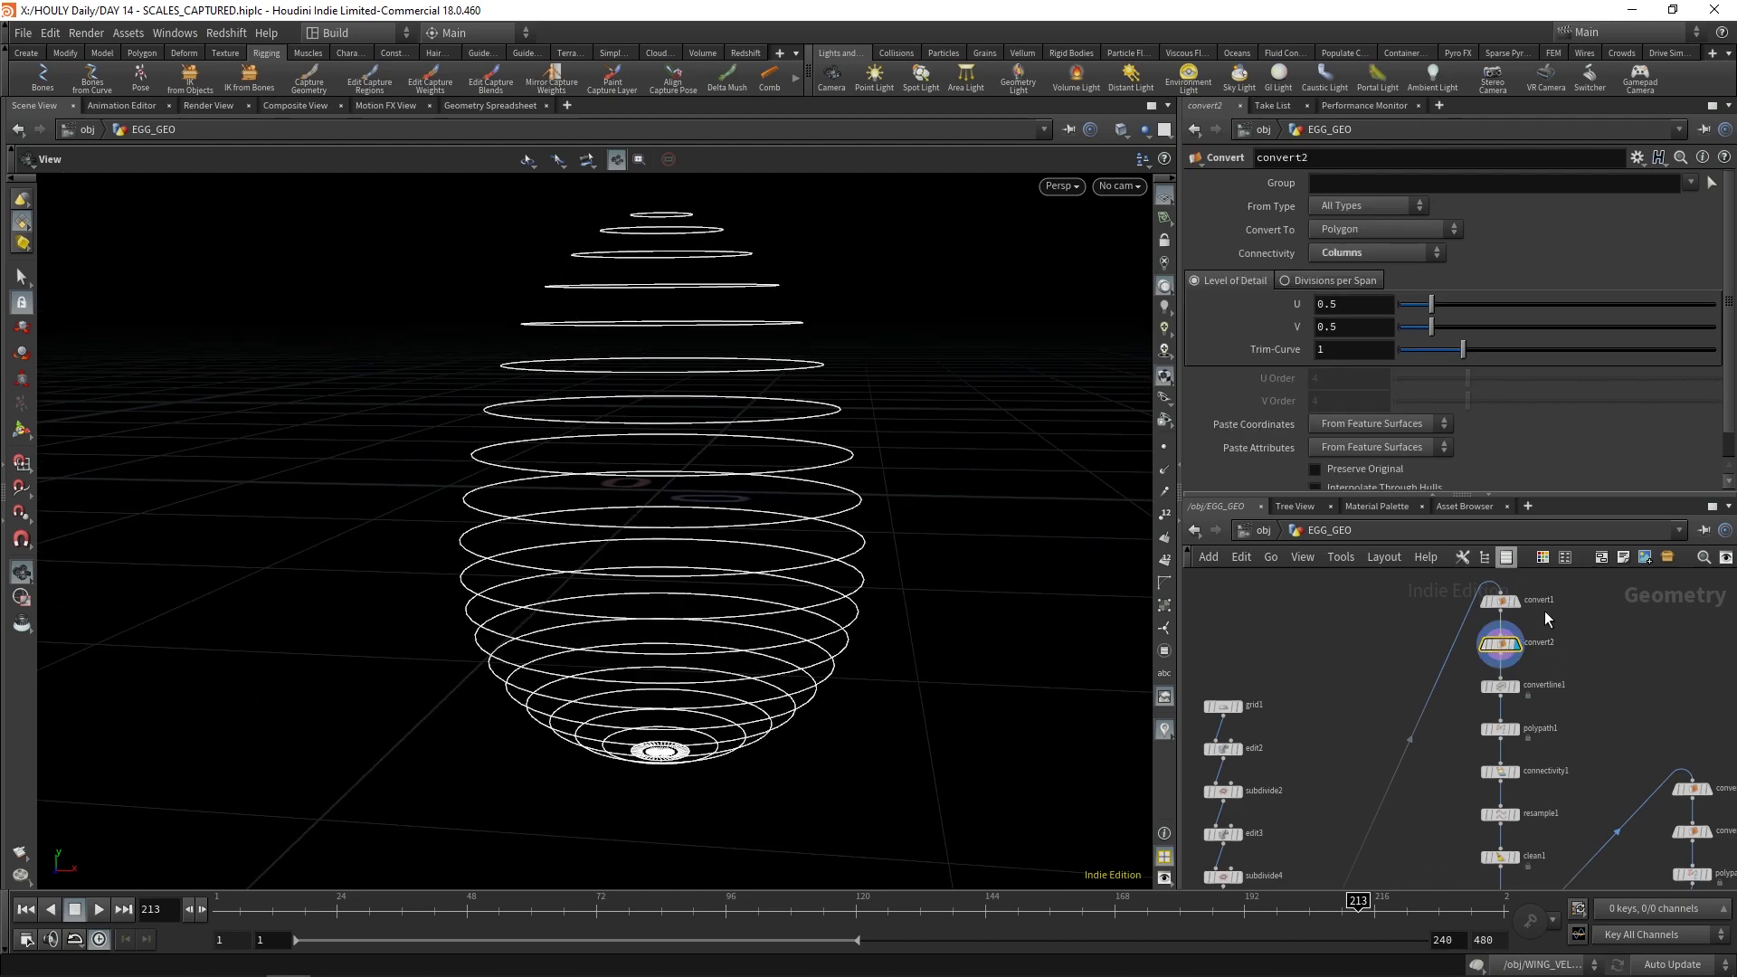
{"action": "left_click", "coordinate": [1500, 600]}
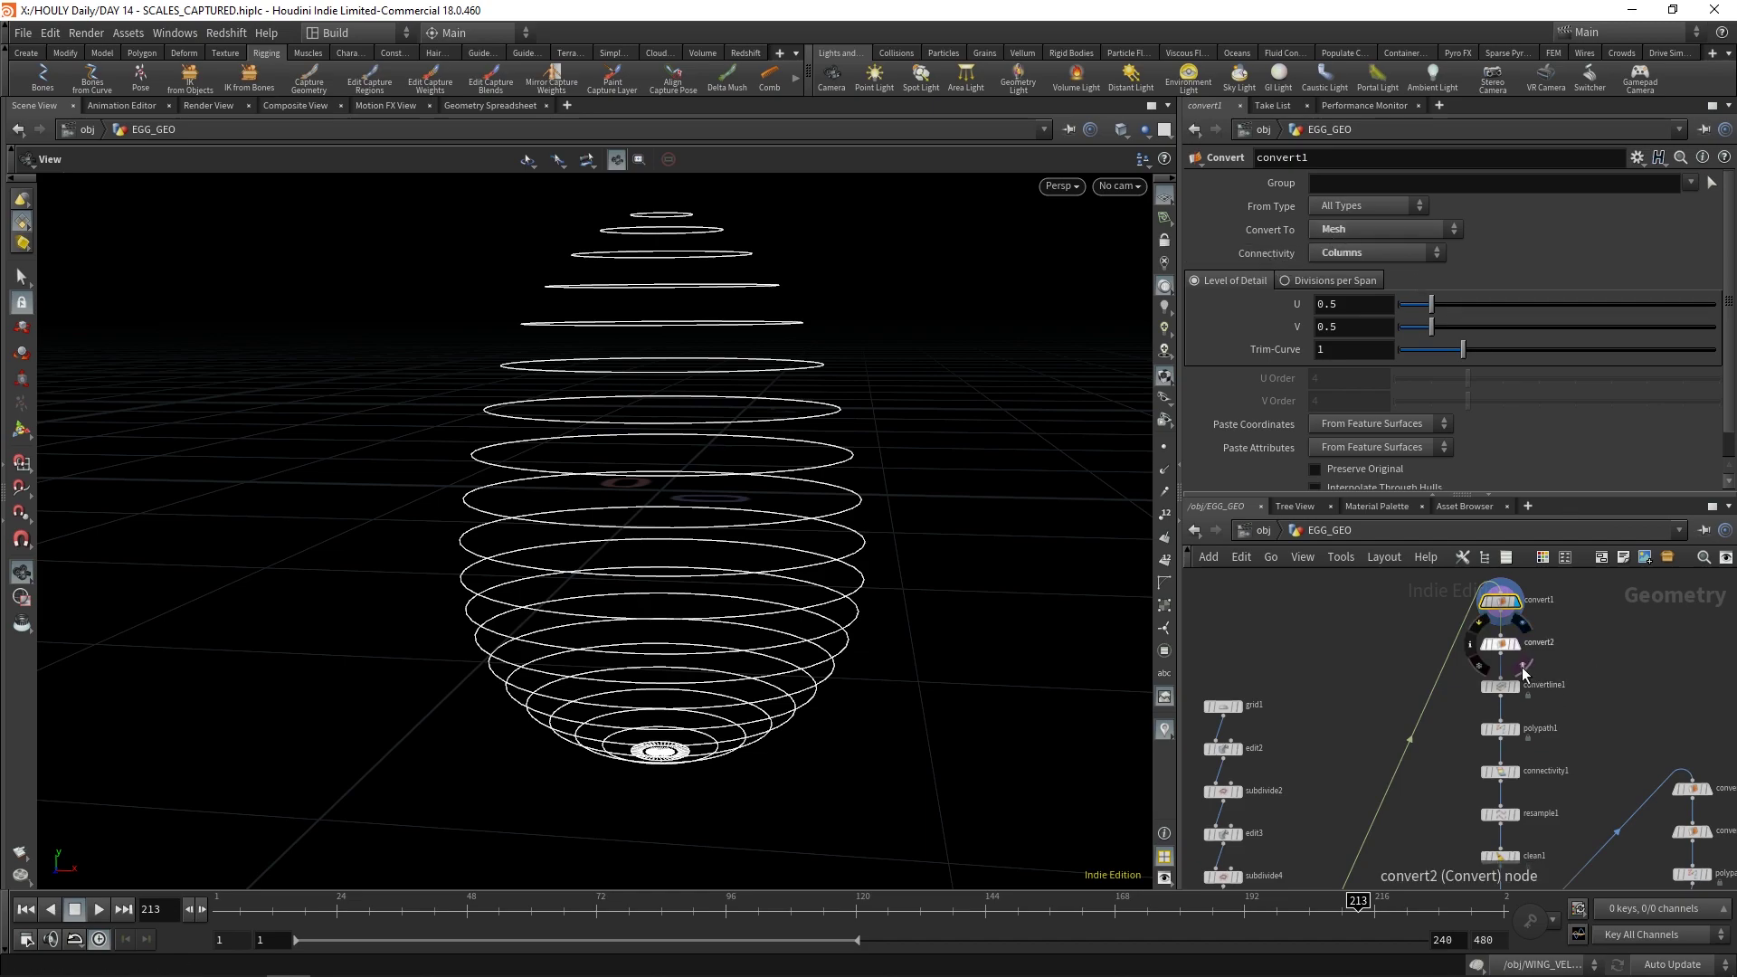
Step: Bypass convert2 temporarily to compare the convertline1 result with and without it
{"action": "left_click", "coordinate": [1485, 645]}
{"action": "left_click", "coordinate": [1511, 688]}
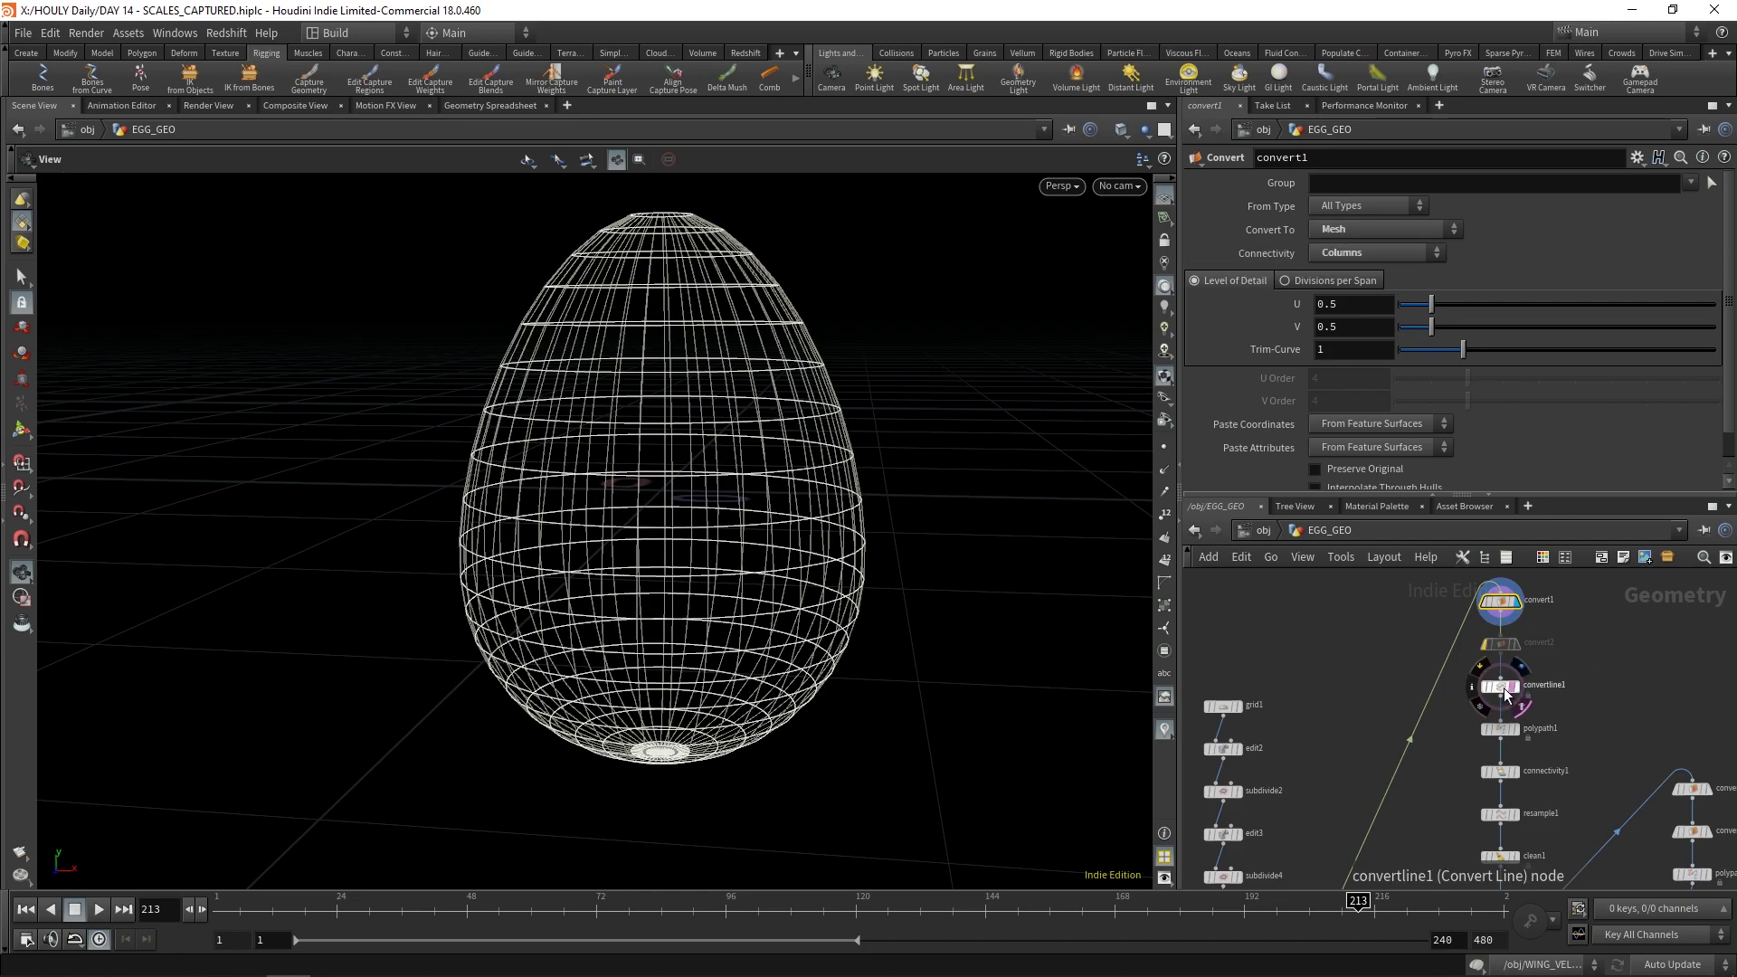
{"action": "left_click", "coordinate": [1504, 688]}
{"action": "left_click", "coordinate": [1511, 687]}
{"action": "left_click", "coordinate": [1516, 688]}
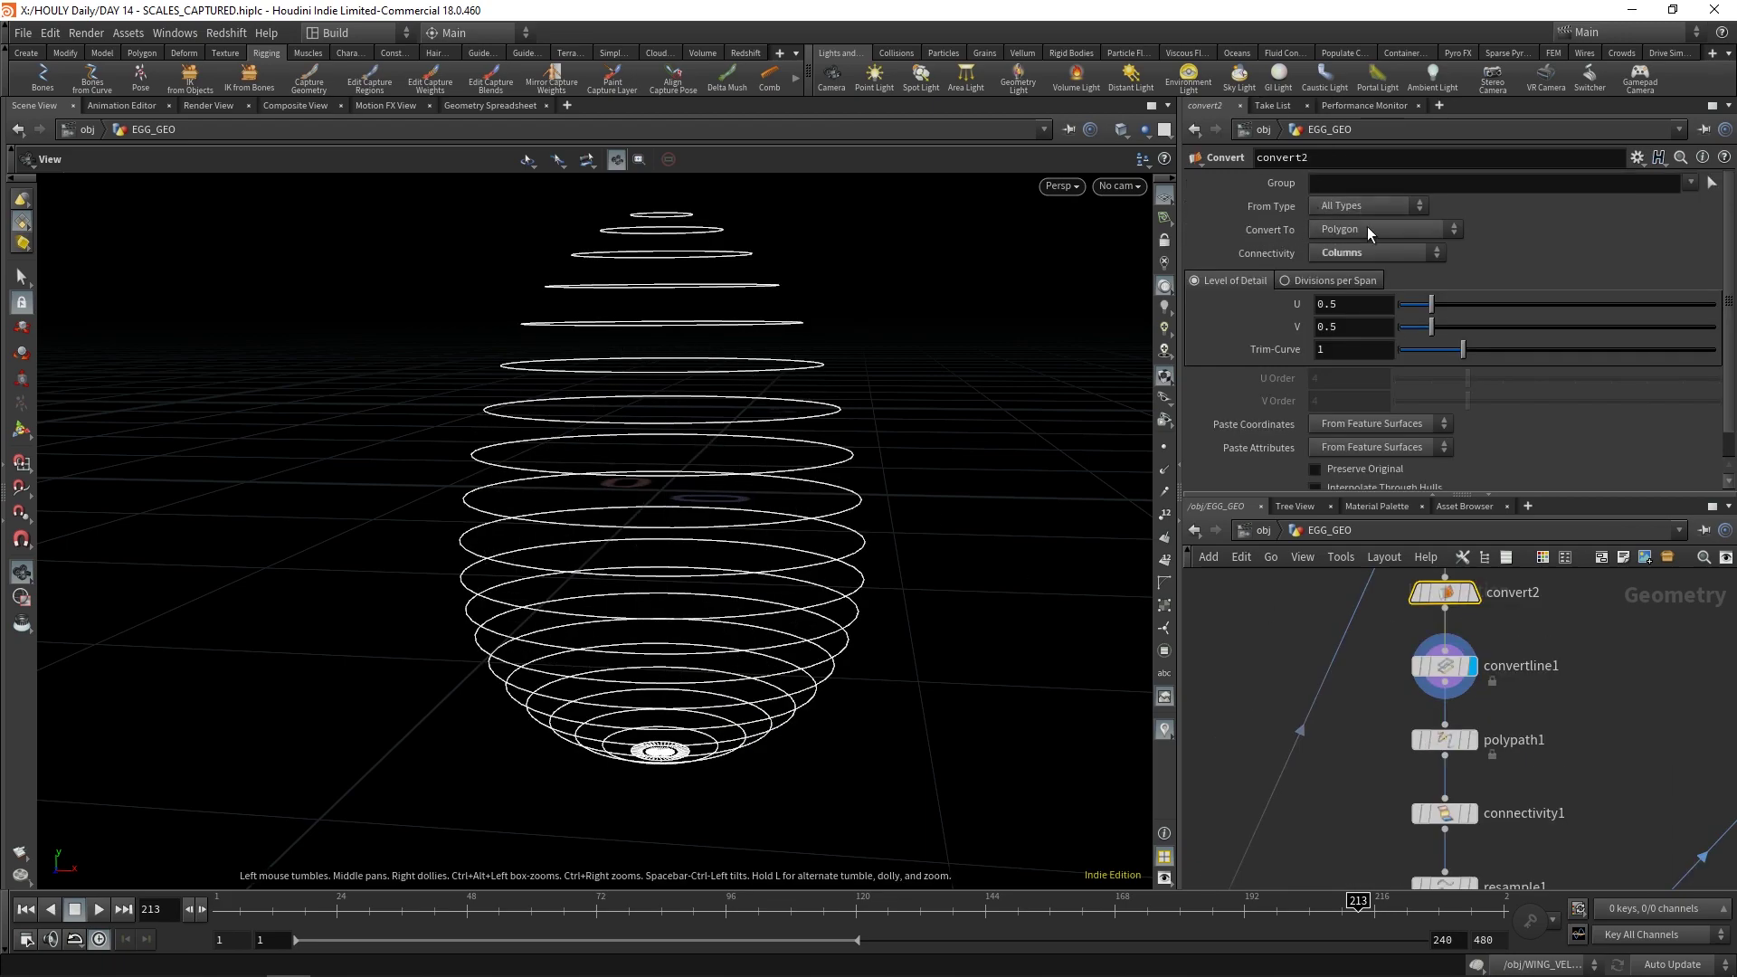
Step: Turn on primitive numbers in the viewport and compare the polypath1 and convertline1 results
{"action": "left_click", "coordinate": [1485, 746]}
{"action": "left_click", "coordinate": [1445, 740]}
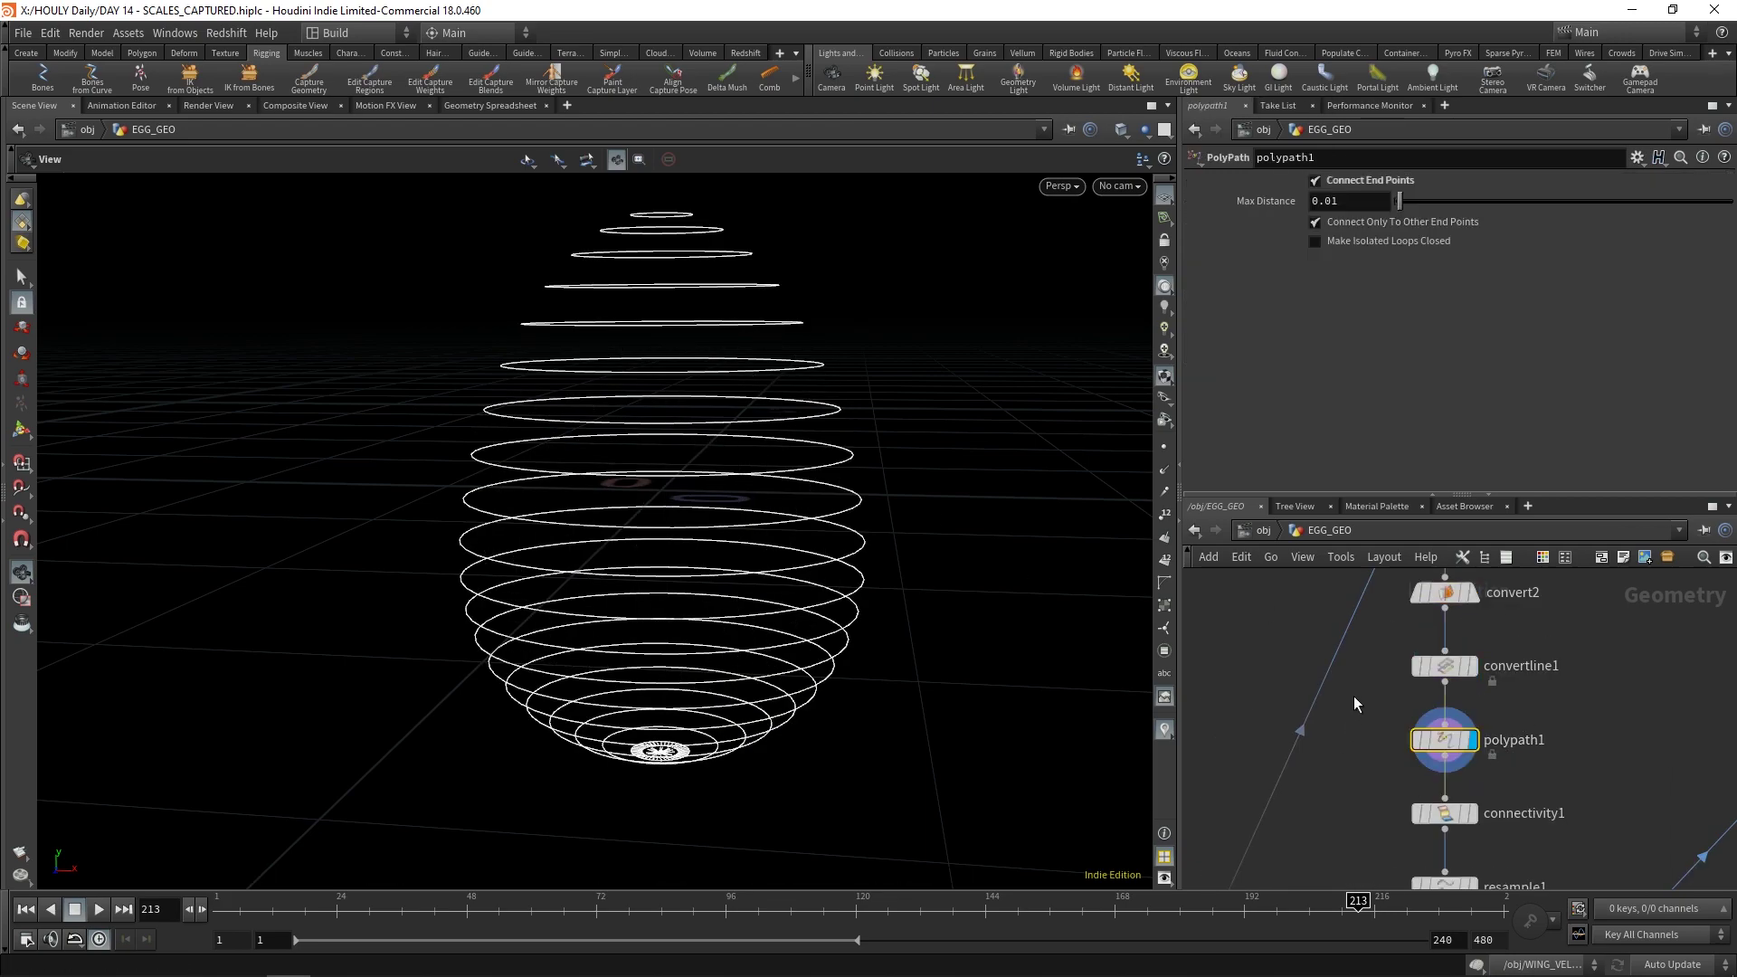
{"action": "left_click", "coordinate": [1165, 514]}
{"action": "left_click", "coordinate": [1165, 514]}
{"action": "left_click", "coordinate": [1166, 561]}
{"action": "left_click", "coordinate": [1472, 665]}
{"action": "left_click", "coordinate": [1444, 666]}
{"action": "scroll", "coordinate": [543, 504], "scroll_direction": "up", "scroll_amount": 5}
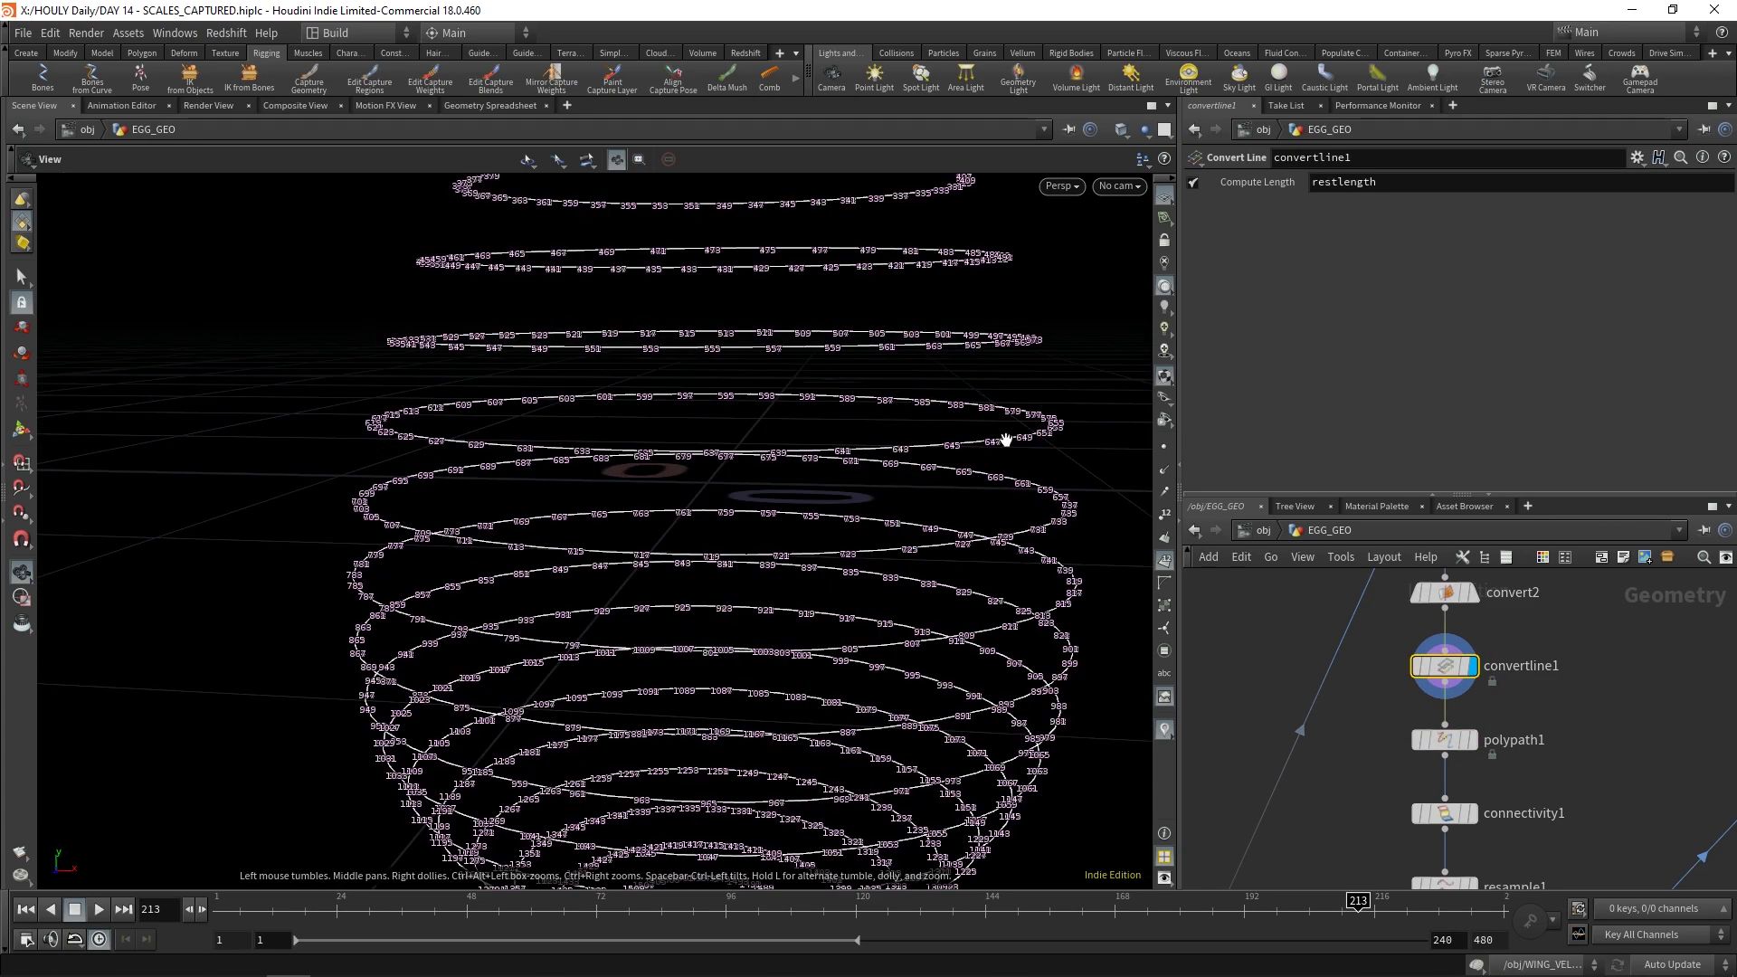
{"action": "left_click", "coordinate": [1472, 740]}
{"action": "left_click", "coordinate": [1444, 740]}
Step: Display the connectivity1 and resample1 stages and inspect the points on the resampled ring curves
{"action": "scroll", "coordinate": [1467, 801], "scroll_direction": "down", "scroll_amount": 1}
{"action": "middle_click_drag", "start_coordinate": [1468, 800], "coordinate": [1461, 673]}
{"action": "left_click", "coordinate": [1446, 714]}
{"action": "scroll", "coordinate": [1454, 665], "scroll_direction": "down", "scroll_amount": 1}
{"action": "left_click", "coordinate": [1427, 658]}
{"action": "middle_click_drag", "start_coordinate": [1461, 749], "coordinate": [1436, 612]}
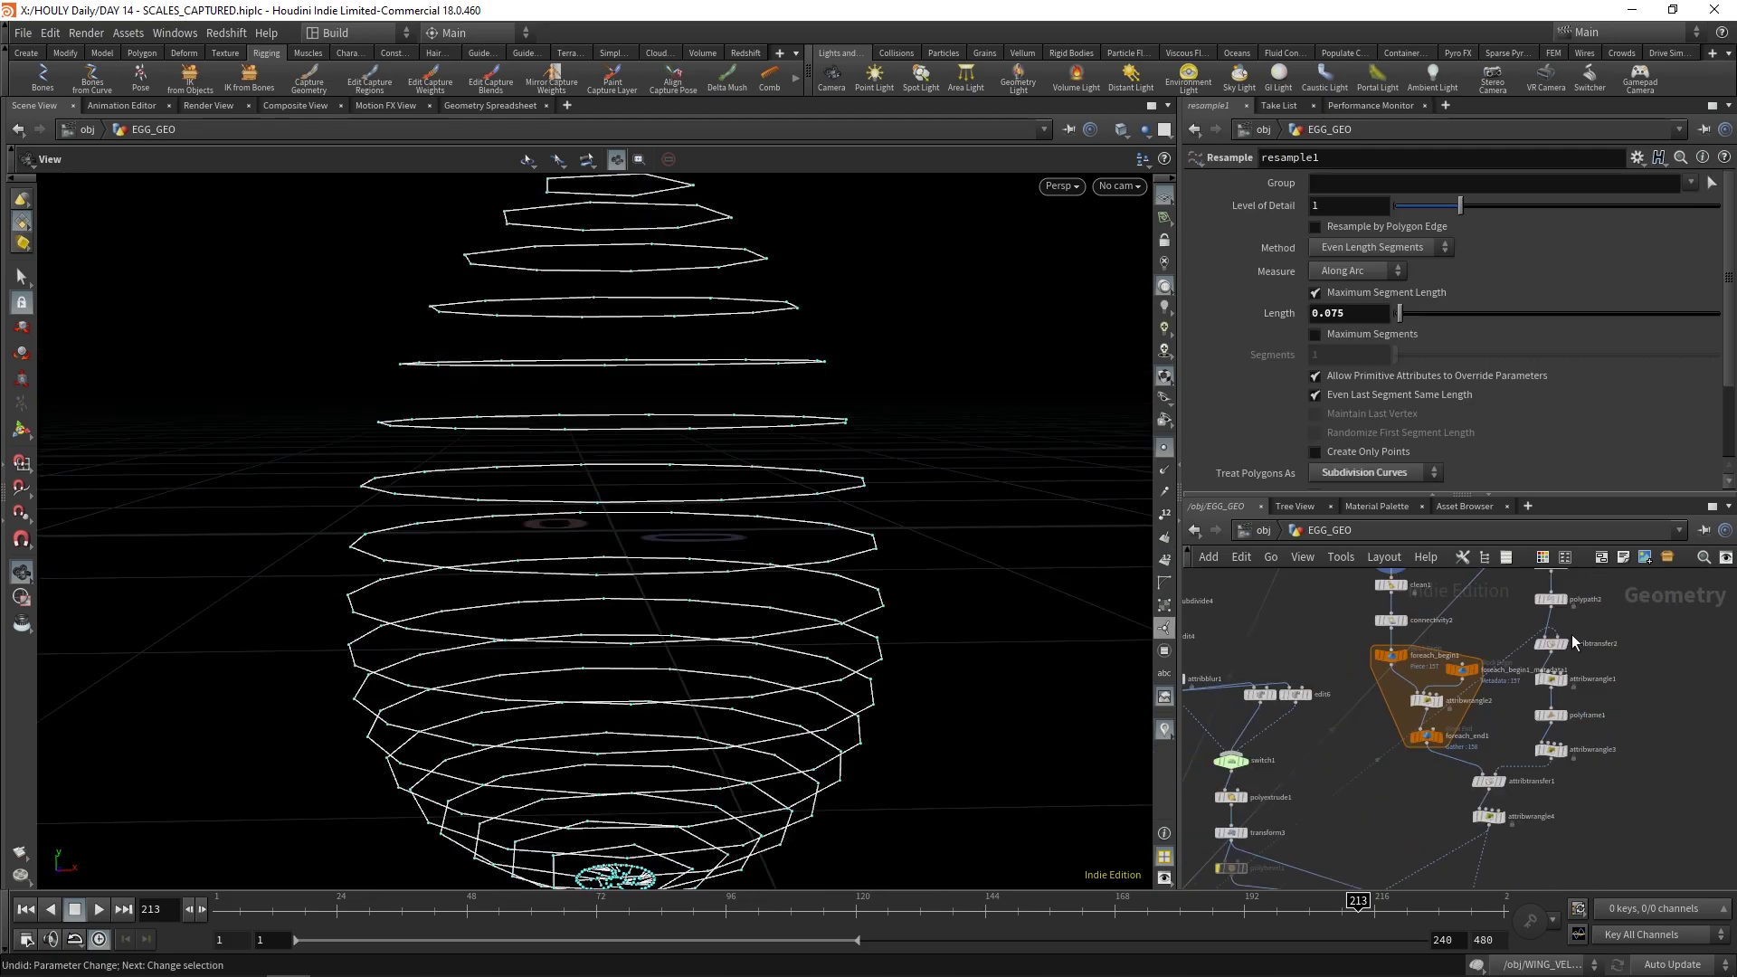
Step: Display the convert3 node of the second branch and inspect its vertical curves around the egg
{"action": "scroll", "coordinate": [1363, 767], "scroll_direction": "down", "scroll_amount": 1}
{"action": "middle_click_drag", "start_coordinate": [1577, 619], "coordinate": [1403, 684]}
{"action": "left_click", "coordinate": [1420, 622]}
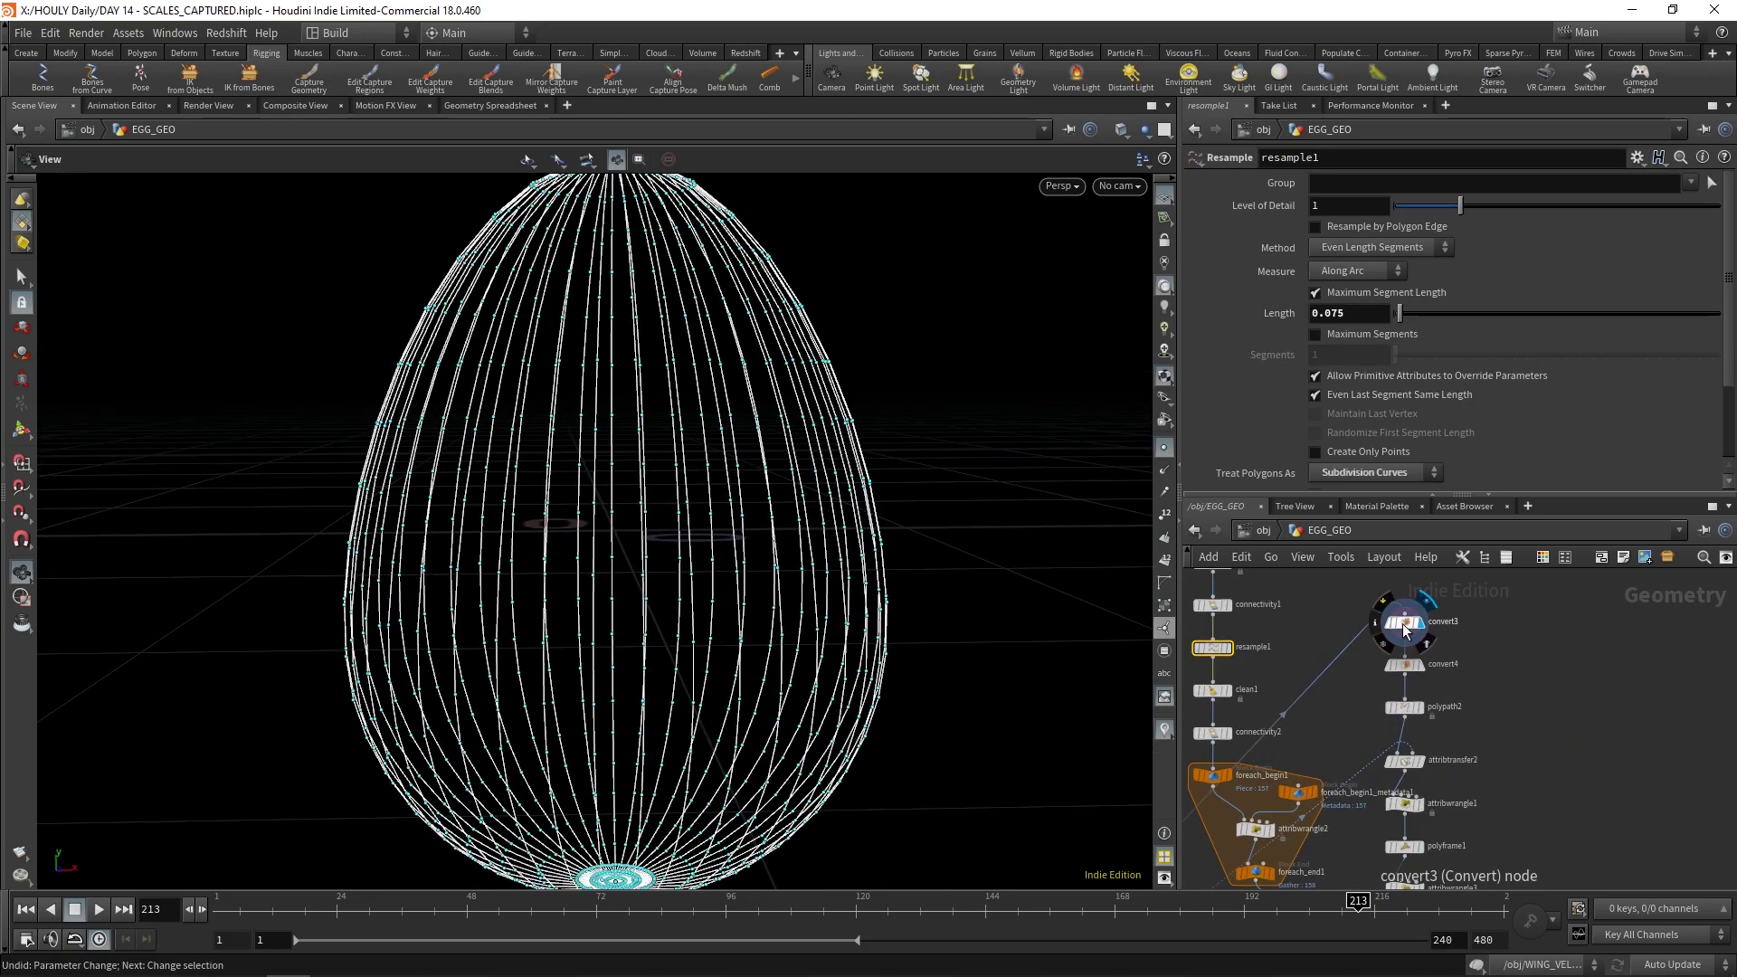
{"action": "middle_click_drag", "start_coordinate": [543, 593], "coordinate": [616, 511]}
{"action": "right_click_drag", "start_coordinate": [615, 510], "coordinate": [760, 493]}
{"action": "middle_click_drag", "start_coordinate": [759, 493], "coordinate": [801, 566]}
{"action": "left_click_drag", "start_coordinate": [801, 566], "coordinate": [729, 489]}
{"action": "scroll", "coordinate": [1350, 707], "scroll_direction": "up", "scroll_amount": 1}
{"action": "middle_click_drag", "start_coordinate": [1349, 706], "coordinate": [1420, 720]}
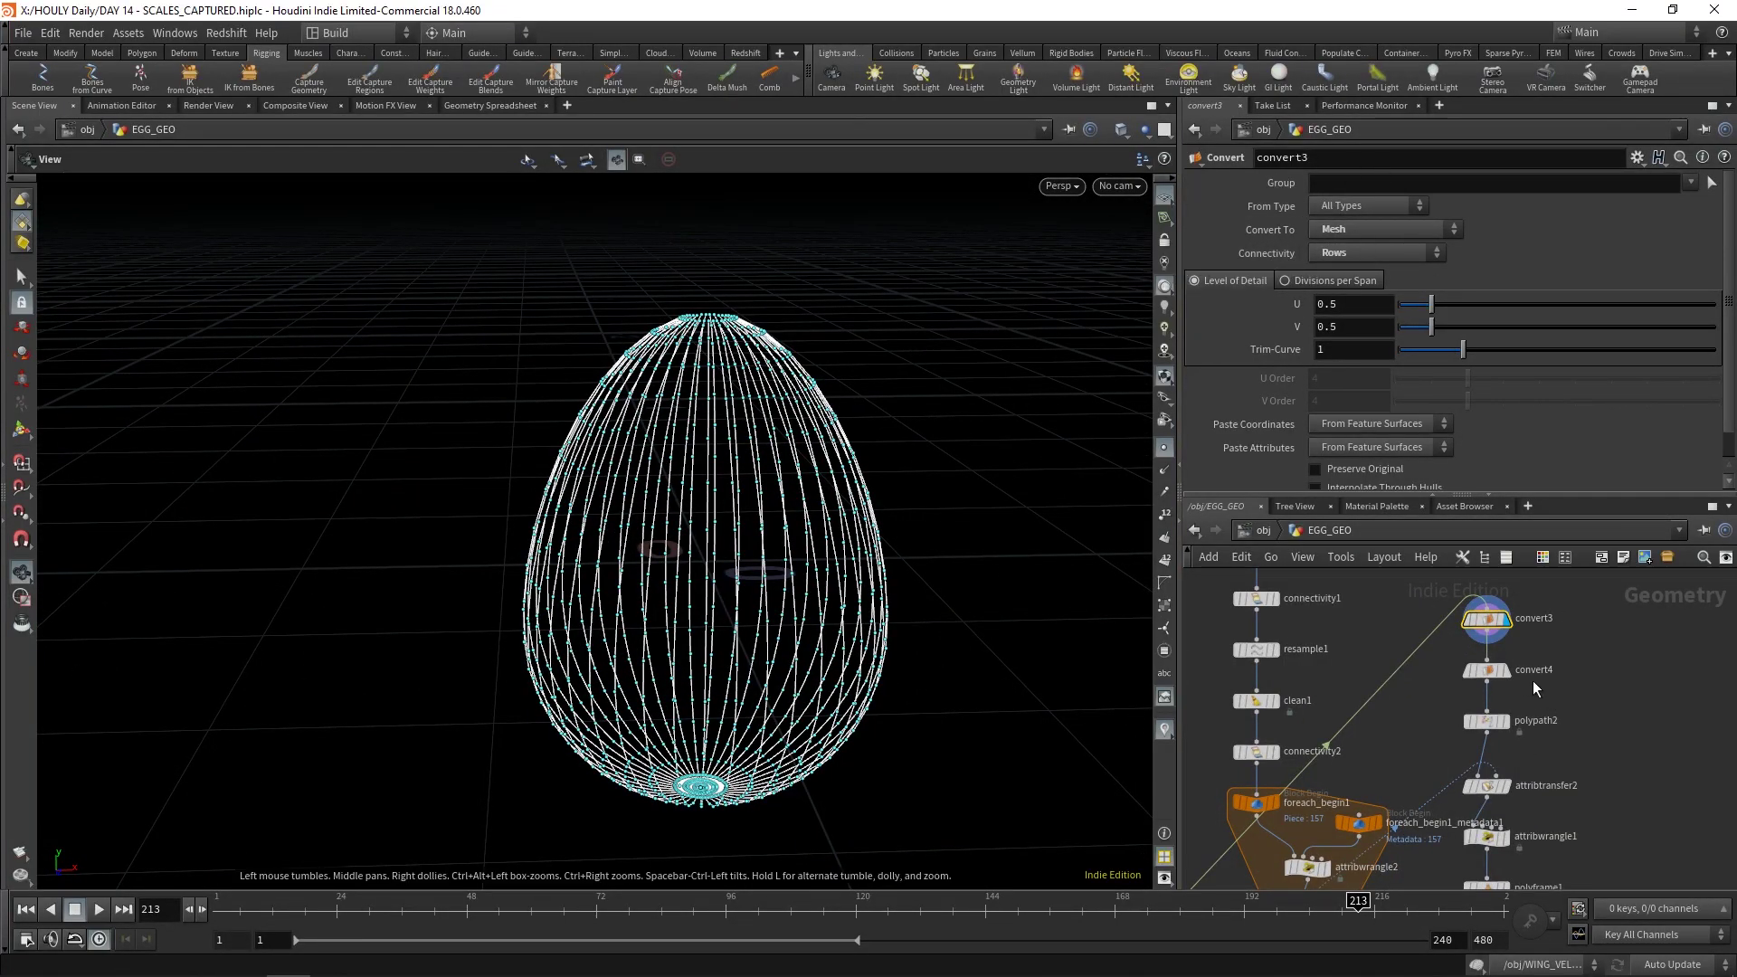
Step: Hide the point markers and step through the convert4, polypath2 and attribtransfer2 nodes
{"action": "left_click", "coordinate": [1501, 674]}
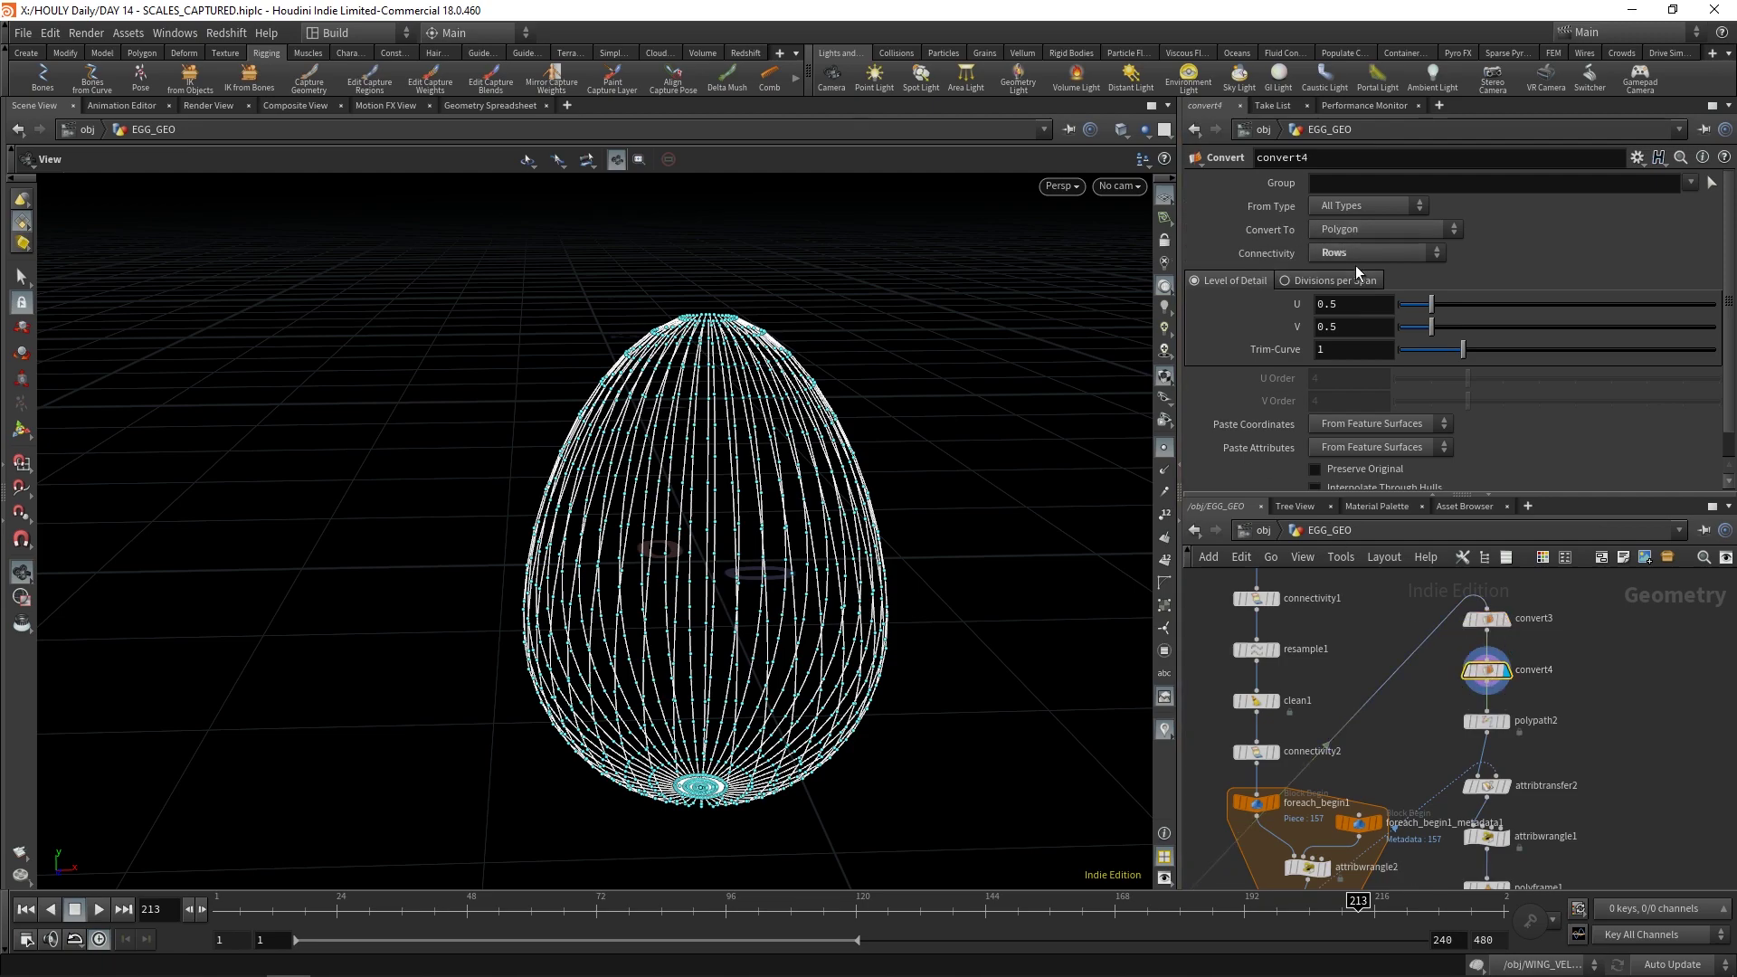
{"action": "left_click", "coordinate": [1504, 721]}
{"action": "middle_click_drag", "start_coordinate": [1021, 490], "coordinate": [1007, 428]}
{"action": "left_click", "coordinate": [1164, 447]}
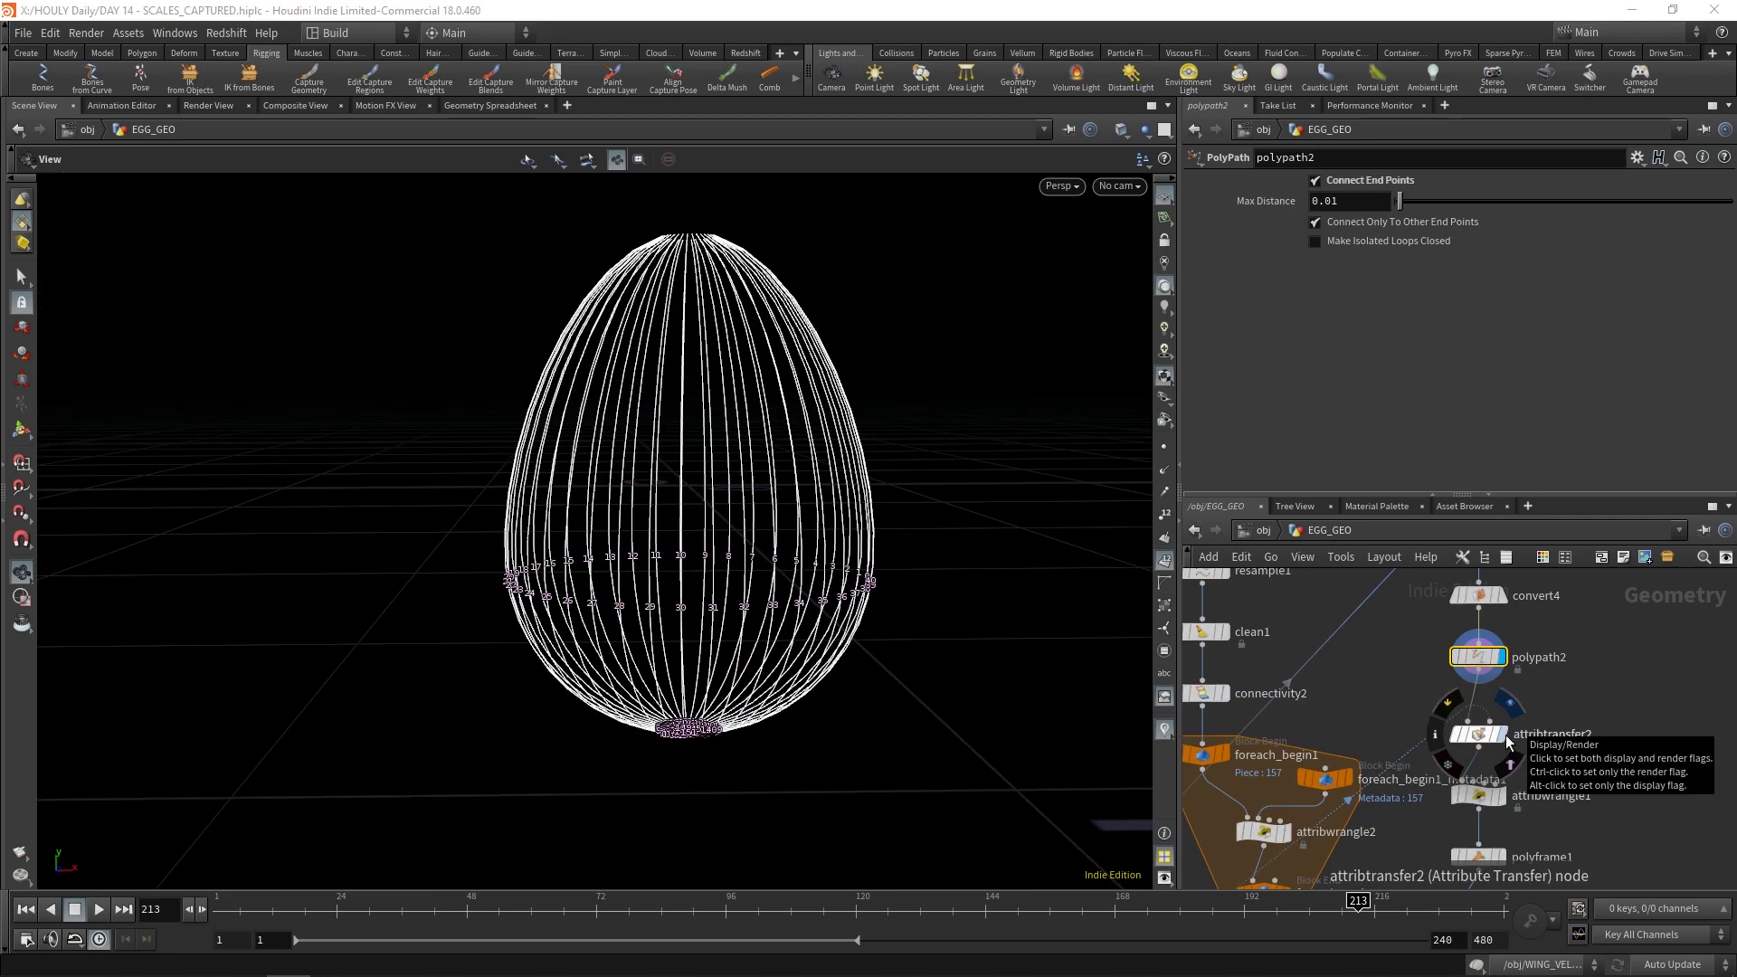
{"action": "left_click", "coordinate": [1498, 738]}
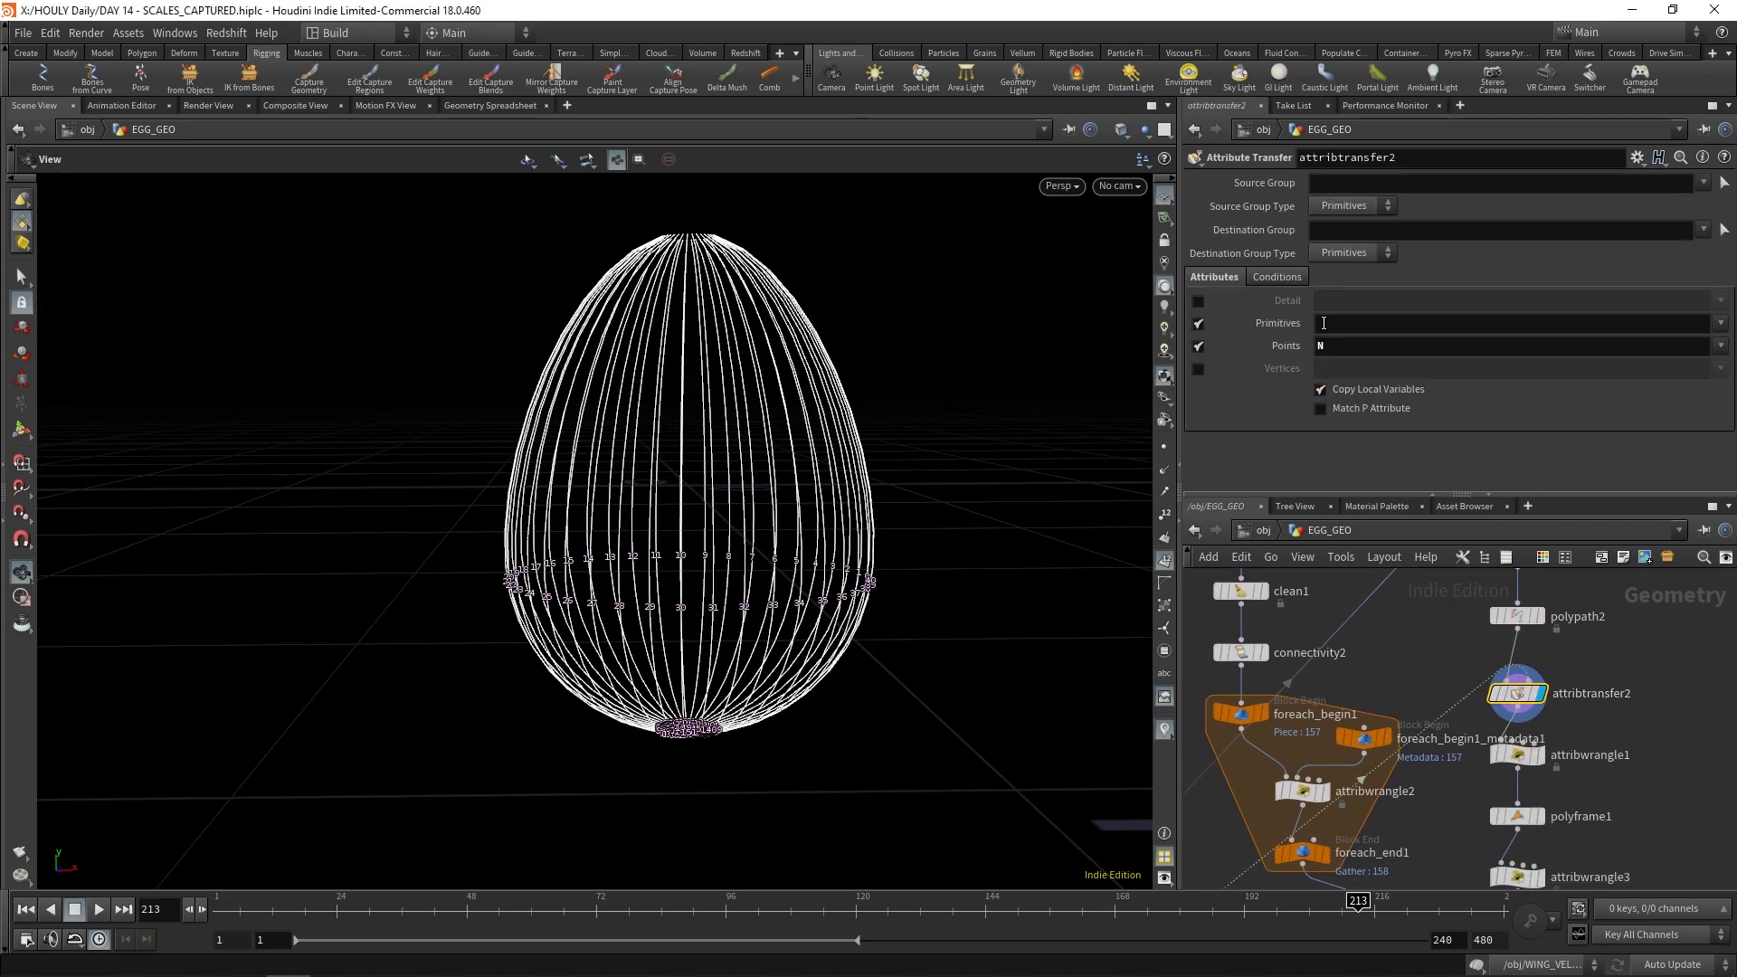
Step: Trace the source of attribtransfer2 to the normal1 node, display its result and turn on point normals
{"action": "middle_click_drag", "start_coordinate": [1388, 675], "coordinate": [1498, 608]}
{"action": "scroll", "coordinate": [1506, 605], "scroll_direction": "down", "scroll_amount": 3}
{"action": "middle_click_drag", "start_coordinate": [1220, 884], "coordinate": [1486, 713]}
{"action": "scroll", "coordinate": [1402, 769], "scroll_direction": "up", "scroll_amount": 2}
{"action": "left_click", "coordinate": [1378, 767]}
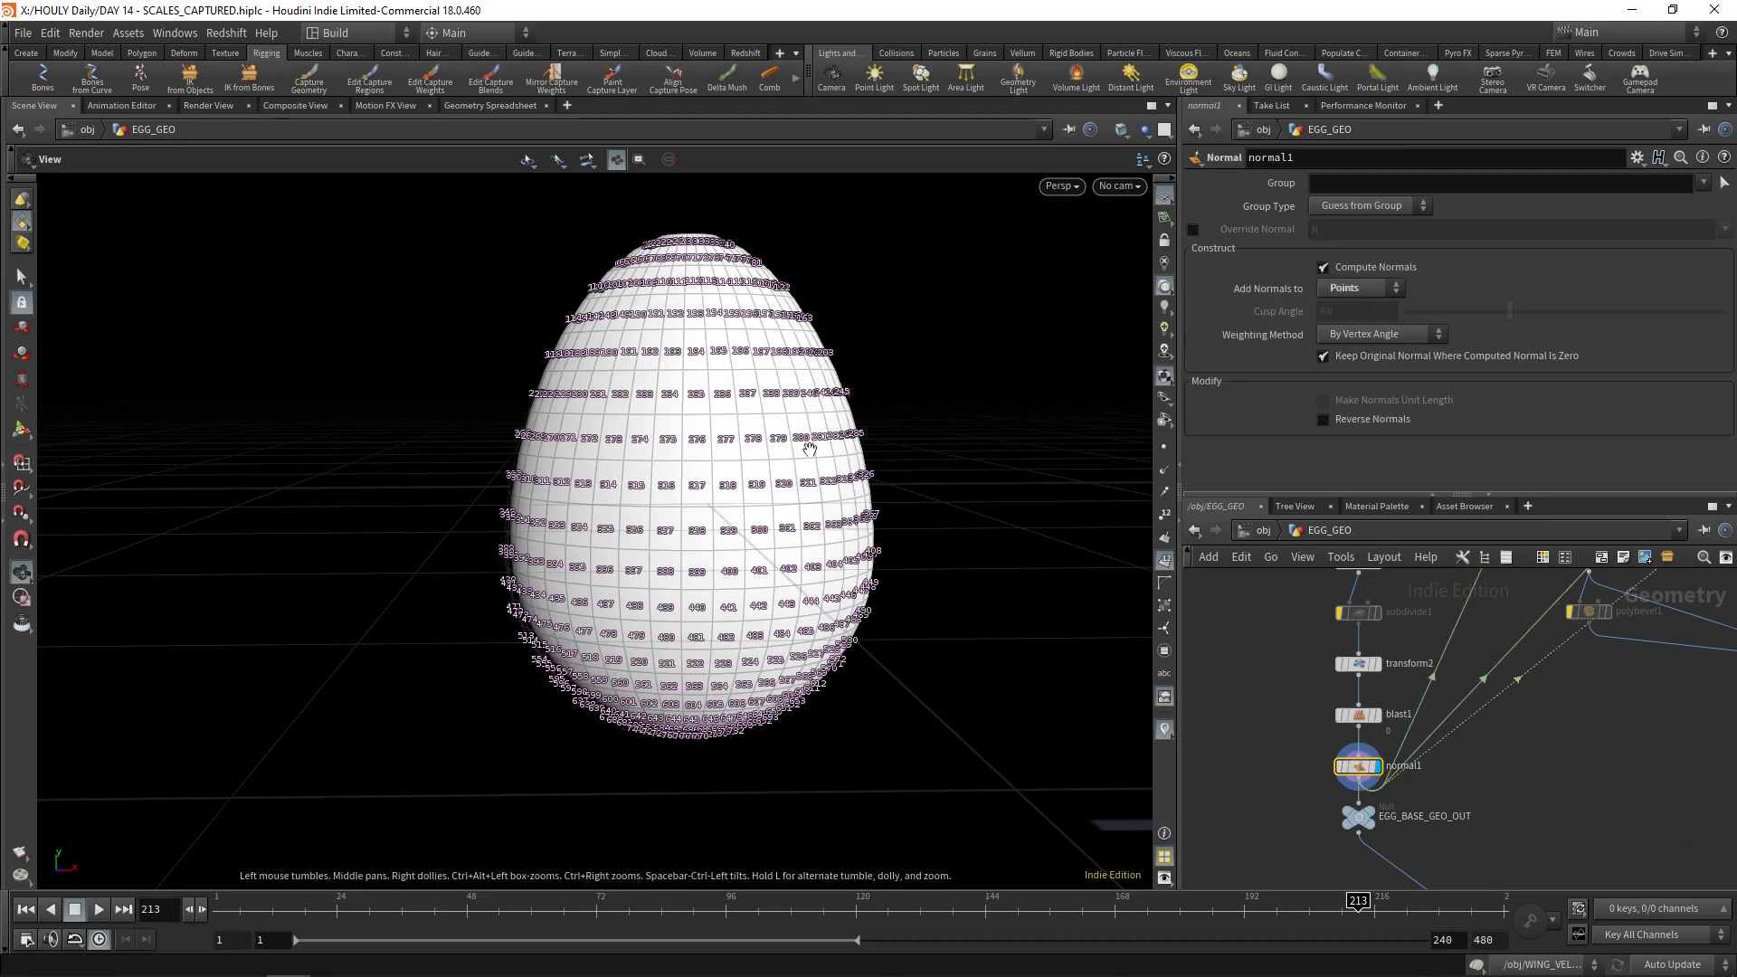
{"action": "left_click", "coordinate": [1165, 472]}
Step: Display attribtransfer2 again to inspect the normals transferred onto the vertical curves
{"action": "middle_click_drag", "start_coordinate": [1583, 714], "coordinate": [1347, 831]}
{"action": "middle_click_drag", "start_coordinate": [1660, 636], "coordinate": [1519, 801]}
{"action": "scroll", "coordinate": [1515, 653], "scroll_direction": "up", "scroll_amount": 2}
{"action": "left_click", "coordinate": [1492, 667]}
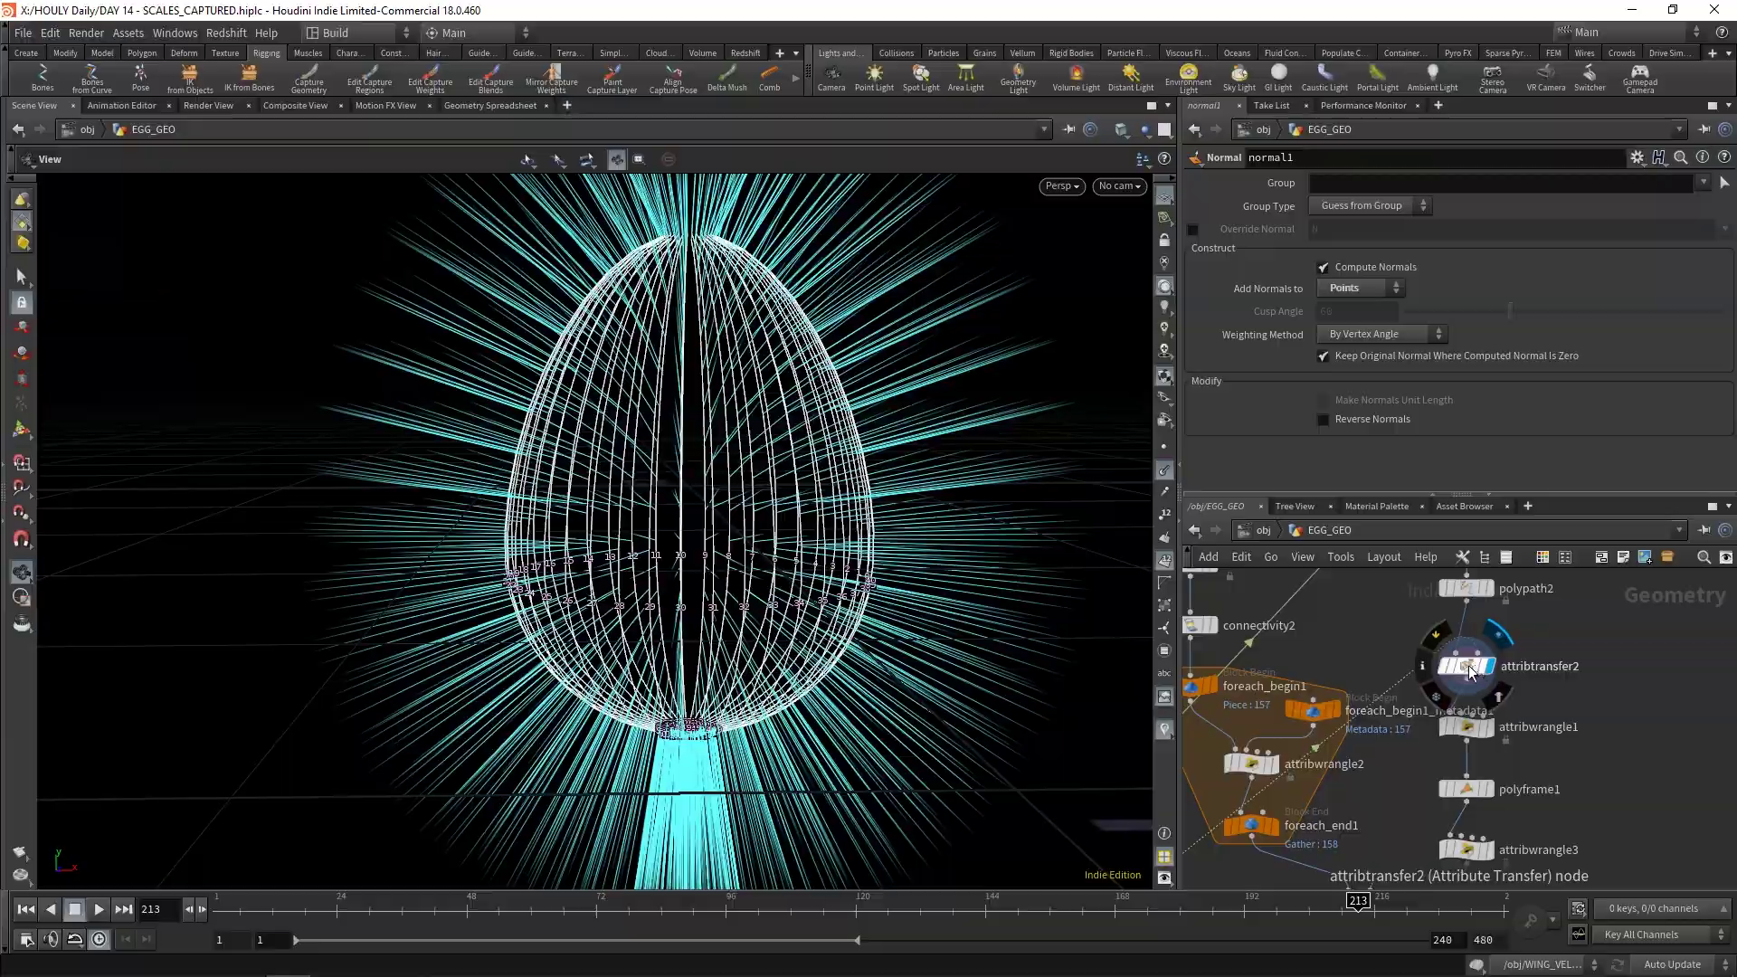
{"action": "left_click_drag", "start_coordinate": [621, 566], "coordinate": [688, 579]}
Step: Examine the up-vector expression in attribwrangle1 and display the polyframe1 result
{"action": "left_click", "coordinate": [1465, 727]}
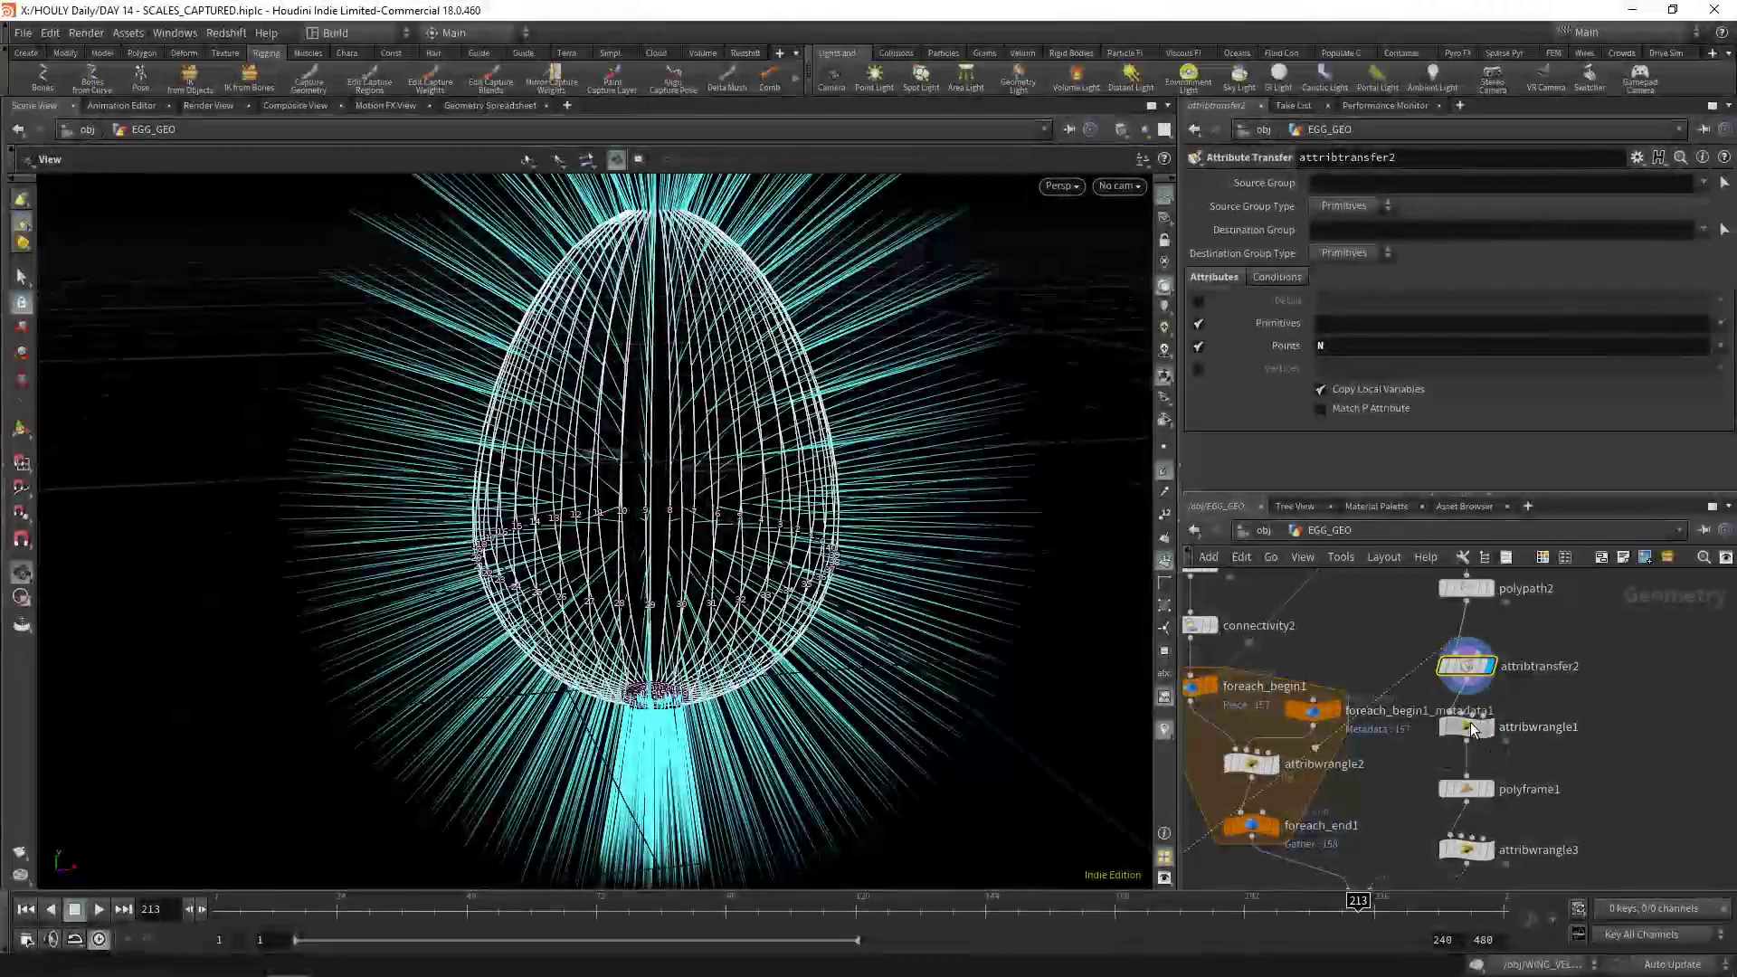
{"action": "left_click_drag", "start_coordinate": [637, 371], "coordinate": [627, 450]}
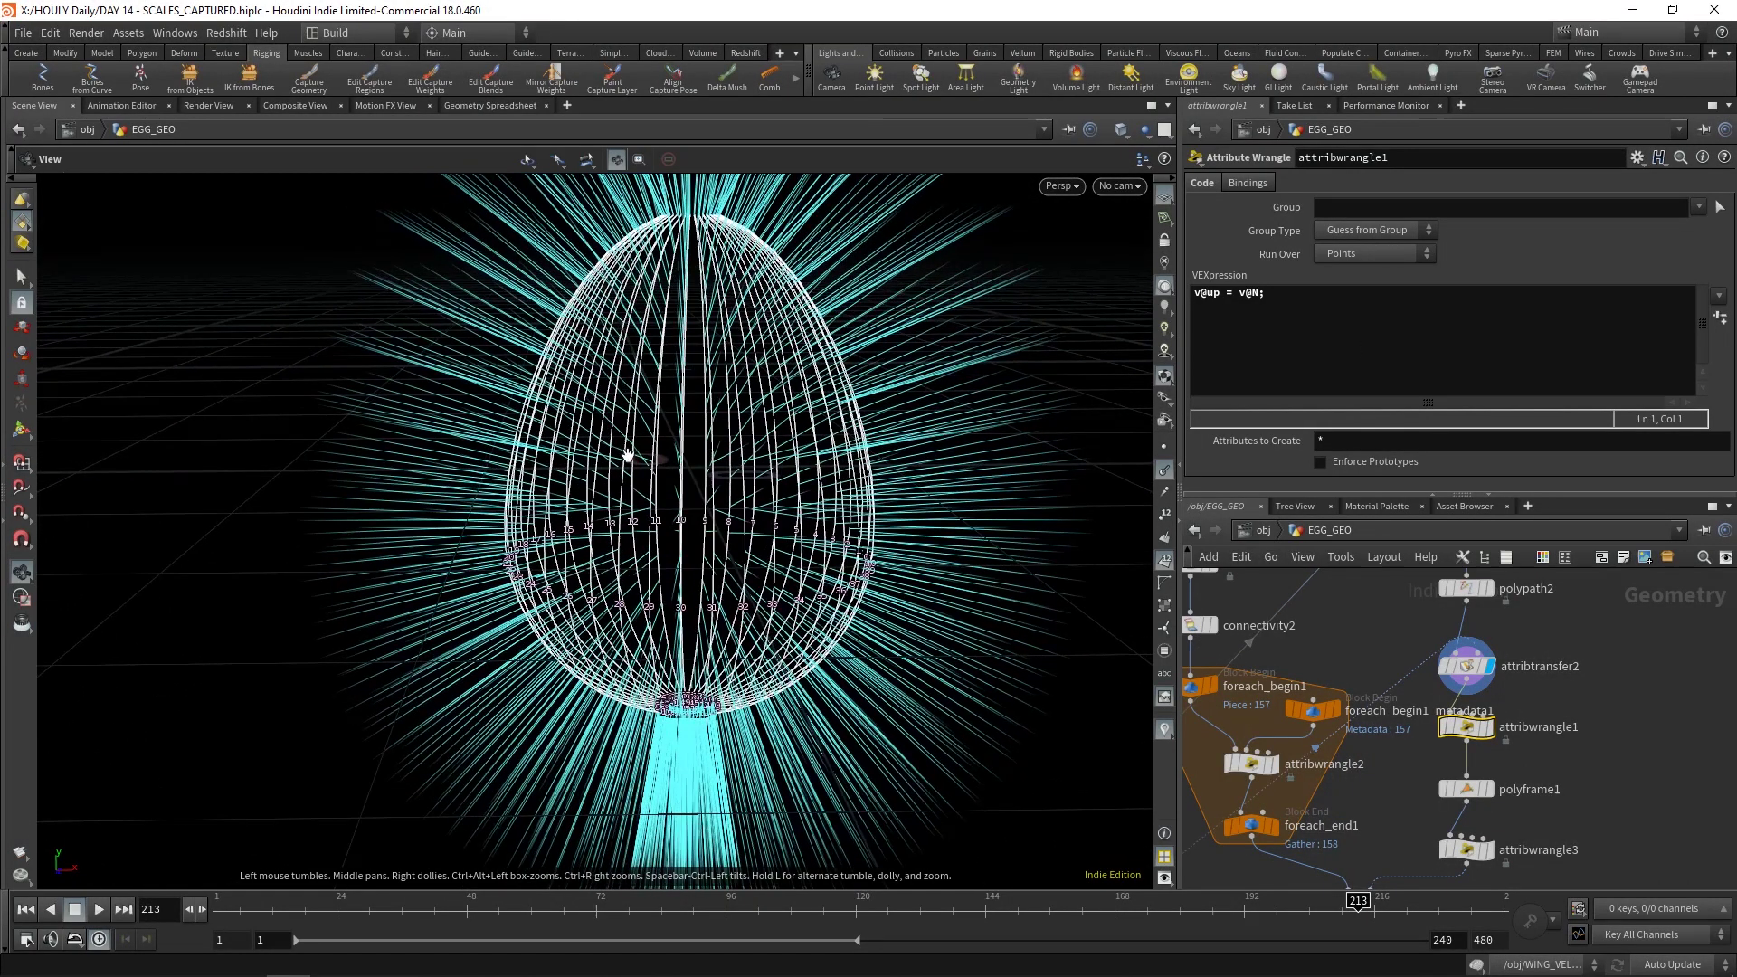
{"action": "middle_click_drag", "start_coordinate": [1538, 724], "coordinate": [1547, 681]}
{"action": "left_click", "coordinate": [1287, 295]}
{"action": "scroll", "coordinate": [1547, 680], "scroll_direction": "up", "scroll_amount": 1}
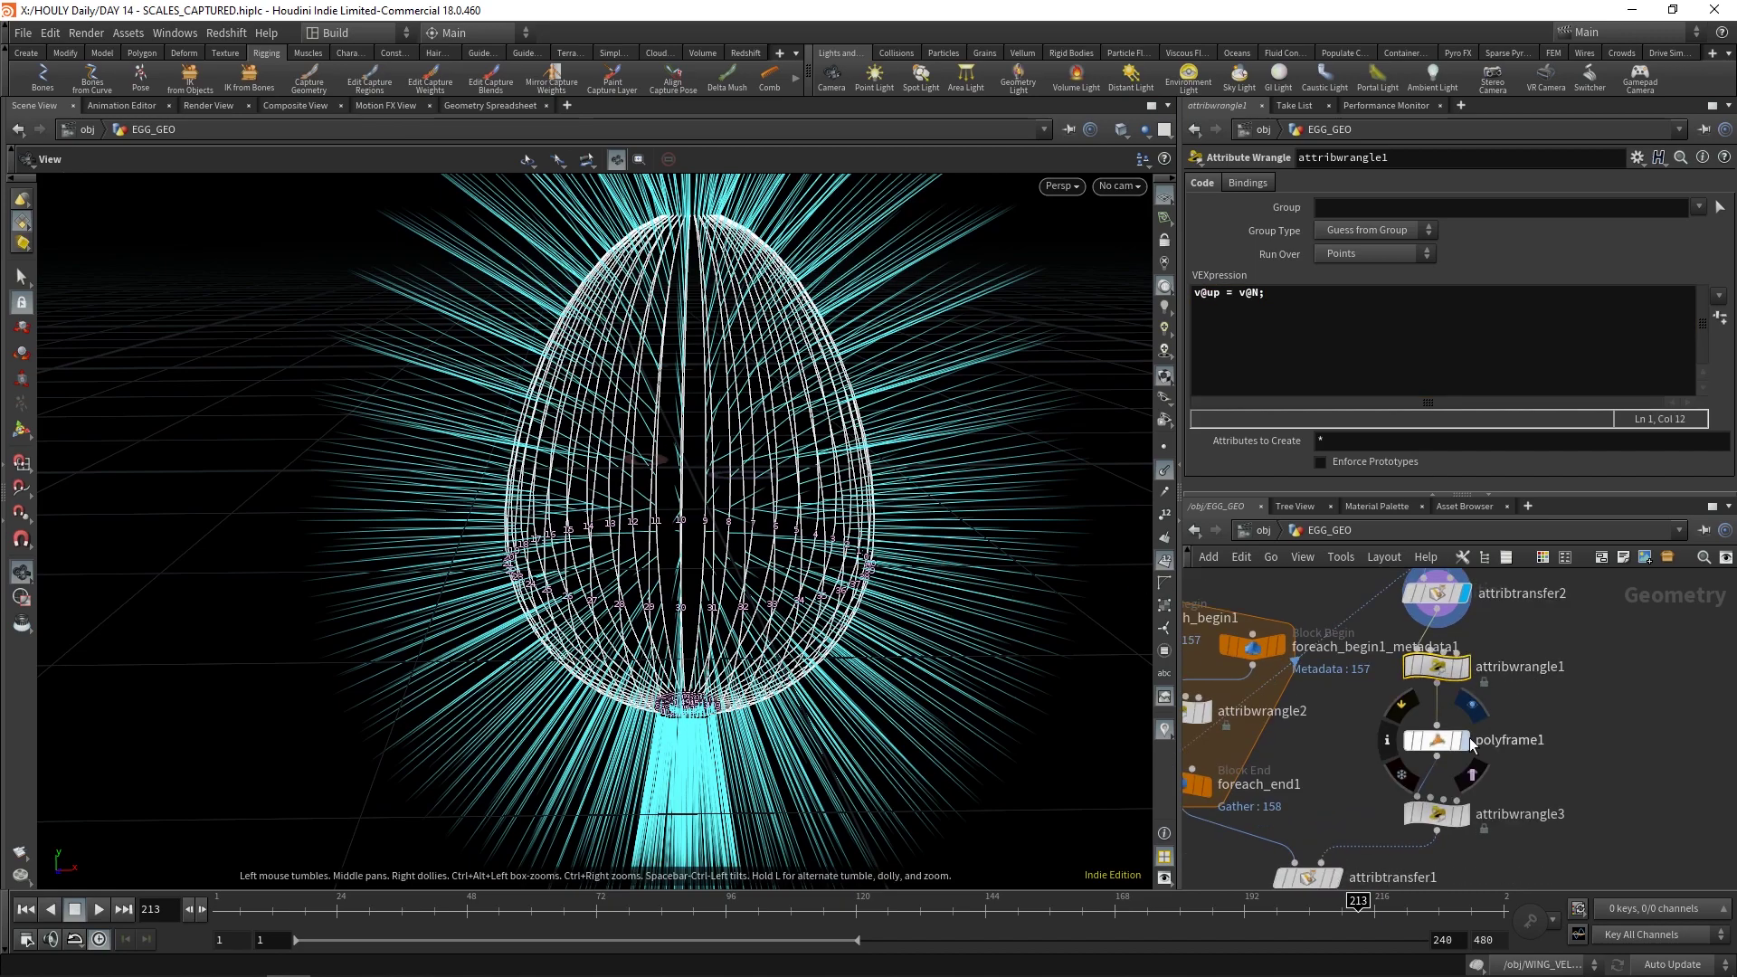
{"action": "left_click", "coordinate": [1474, 731]}
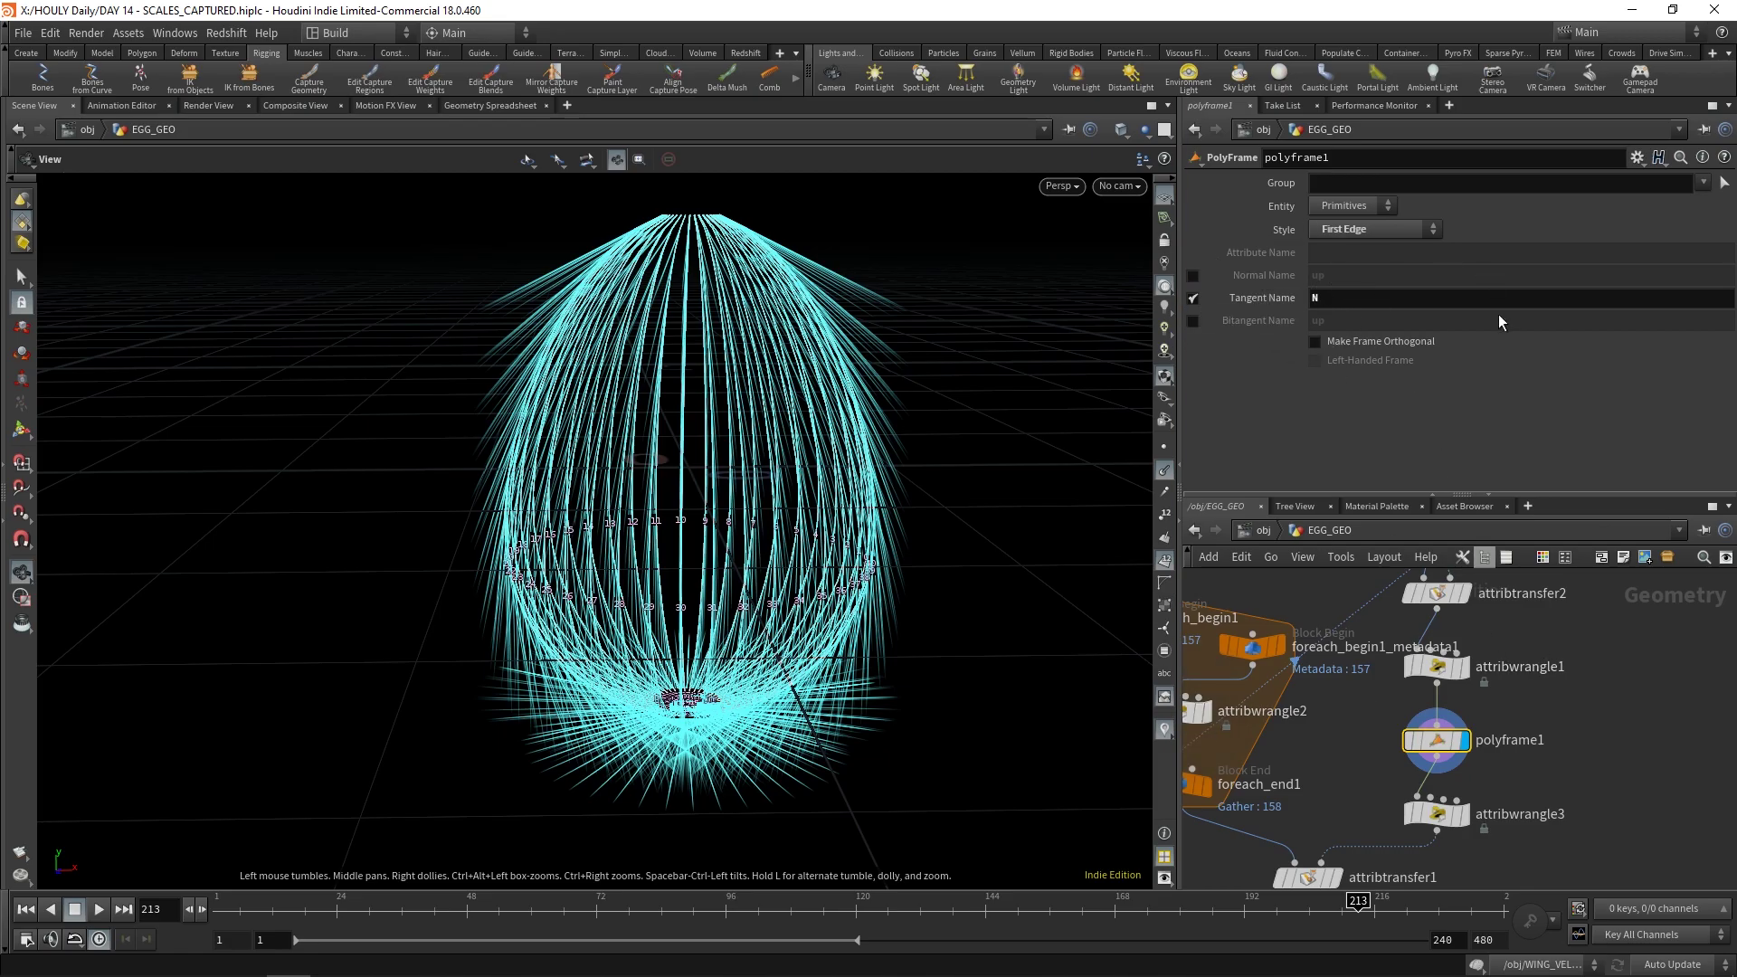
Step: Branch an attribute wrangle with v@N *= chf('mult'); off polyframe1, set Mult to 0.444 and display polyframe1 again
{"action": "left_click_drag", "start_coordinate": [1074, 317], "coordinate": [461, 411]}
{"action": "right_click_drag", "start_coordinate": [462, 410], "coordinate": [488, 361]}
{"action": "scroll", "coordinate": [487, 361], "scroll_direction": "down", "scroll_amount": 6}
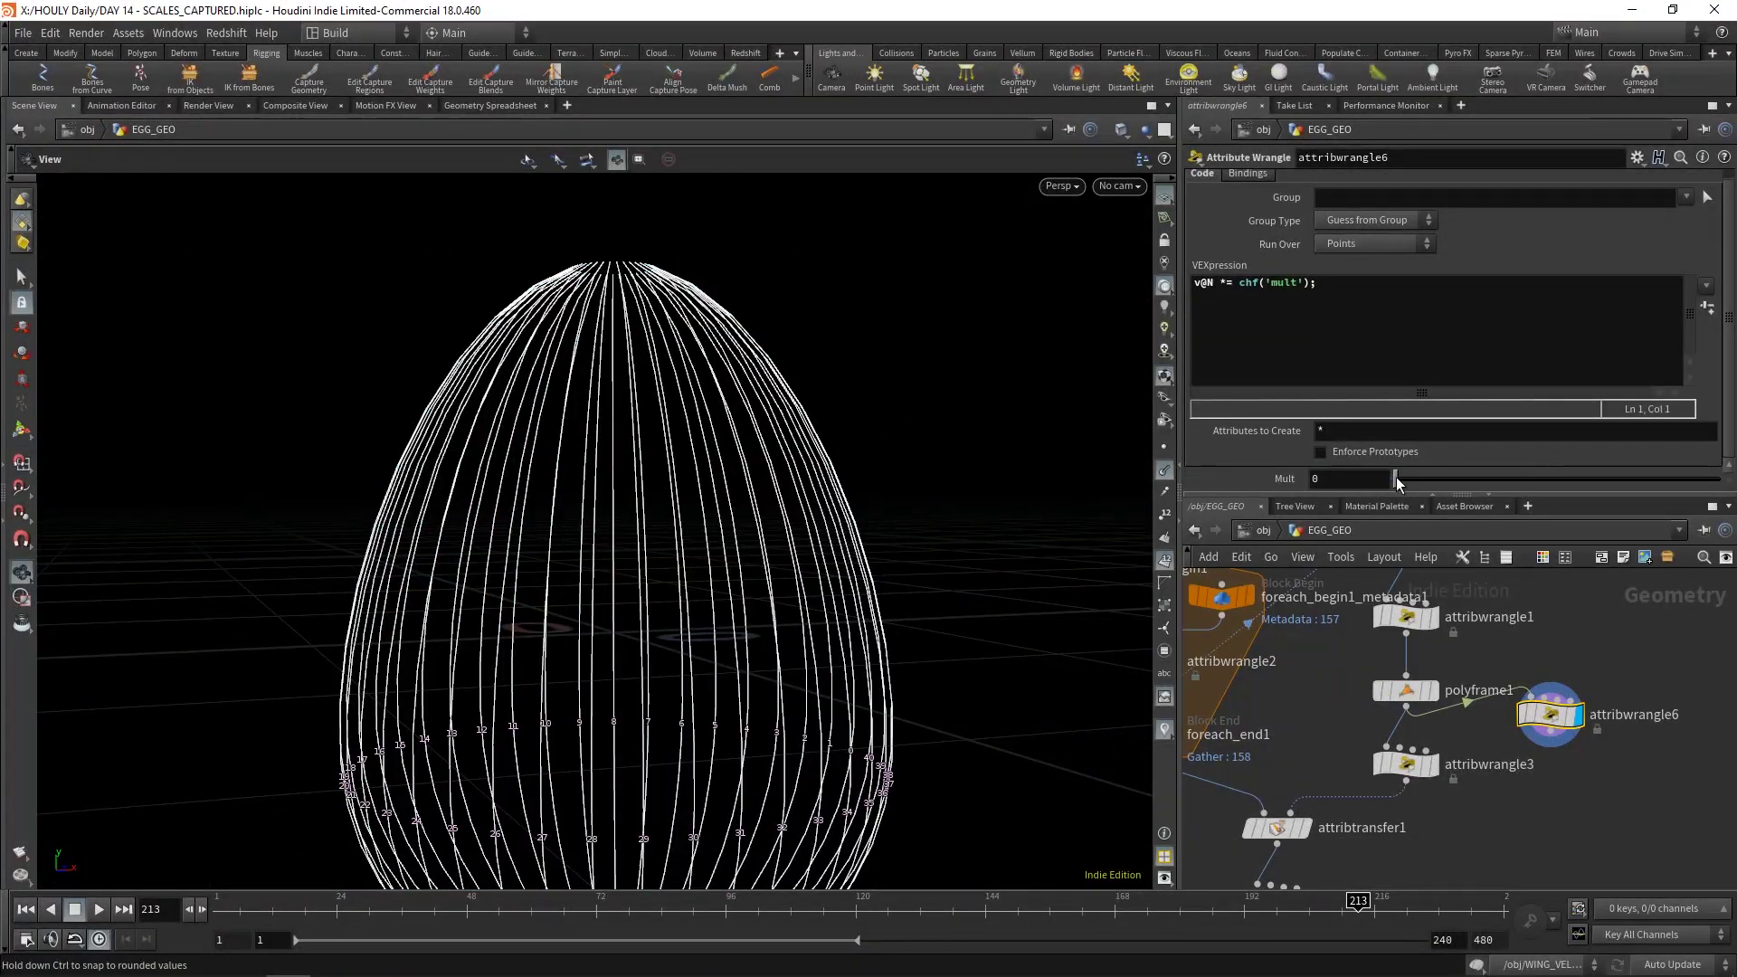
{"action": "left_click_drag", "start_coordinate": [1396, 482], "coordinate": [1538, 482]}
{"action": "left_click_drag", "start_coordinate": [390, 313], "coordinate": [632, 399]}
{"action": "scroll", "coordinate": [632, 400], "scroll_direction": "down", "scroll_amount": 2}
{"action": "left_click", "coordinate": [1434, 692]}
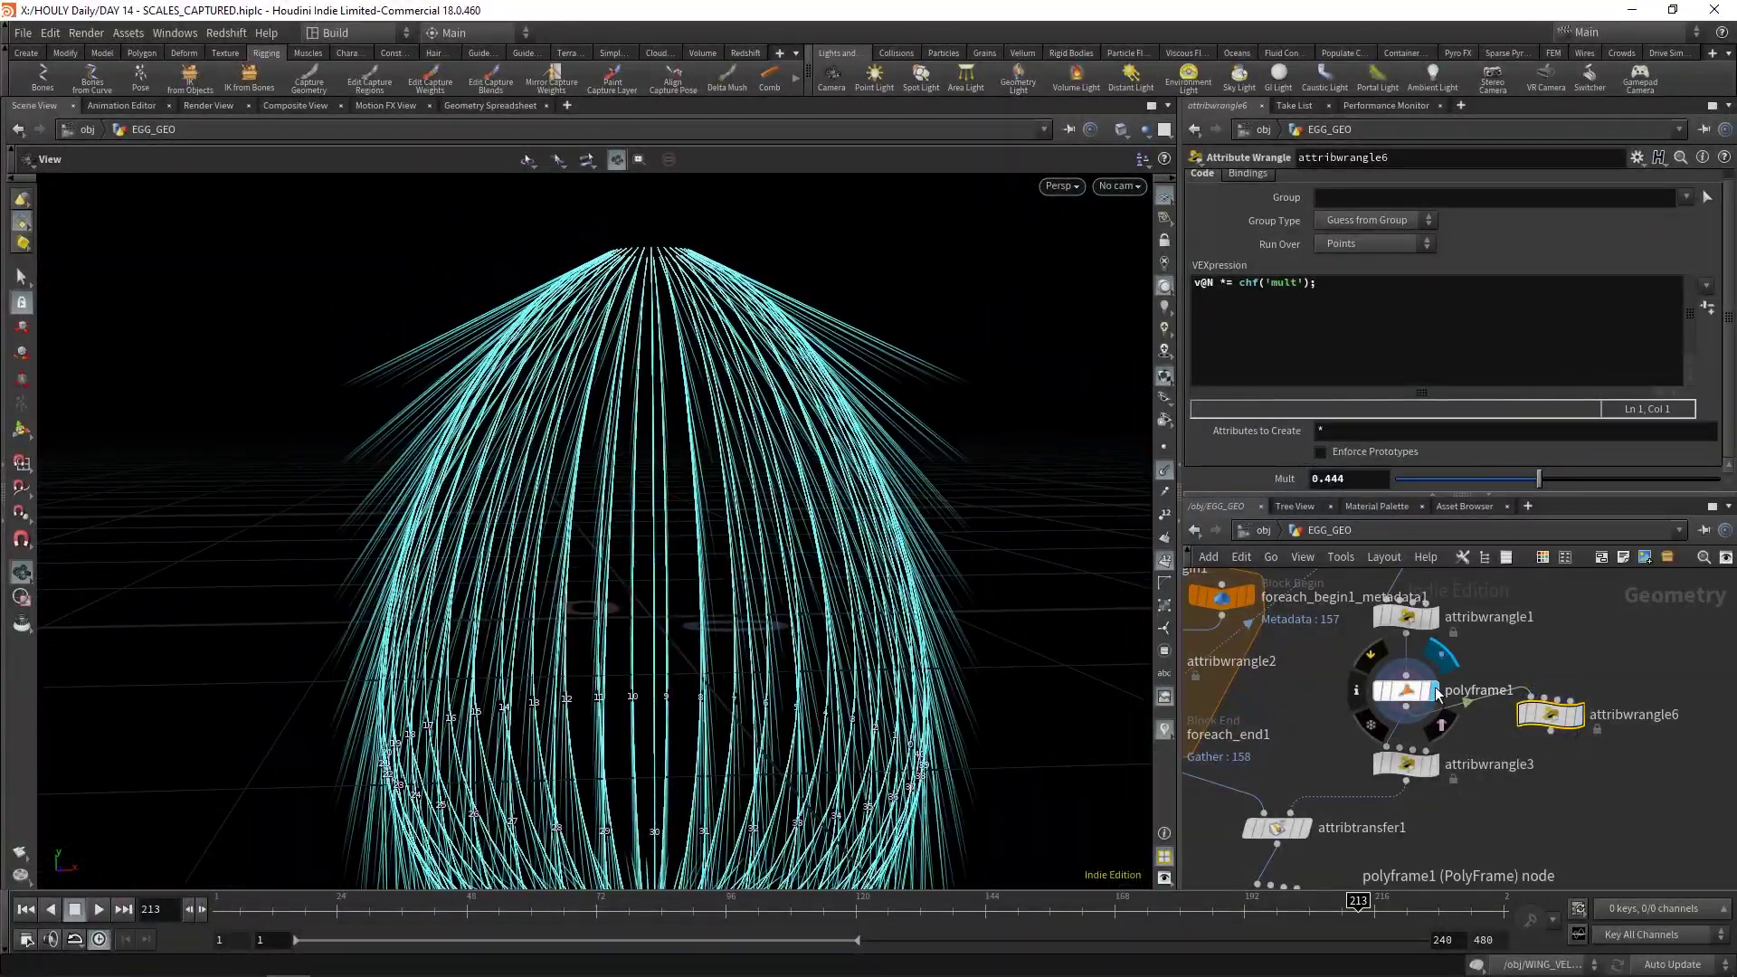
{"action": "middle_click_drag", "start_coordinate": [624, 439], "coordinate": [638, 367]}
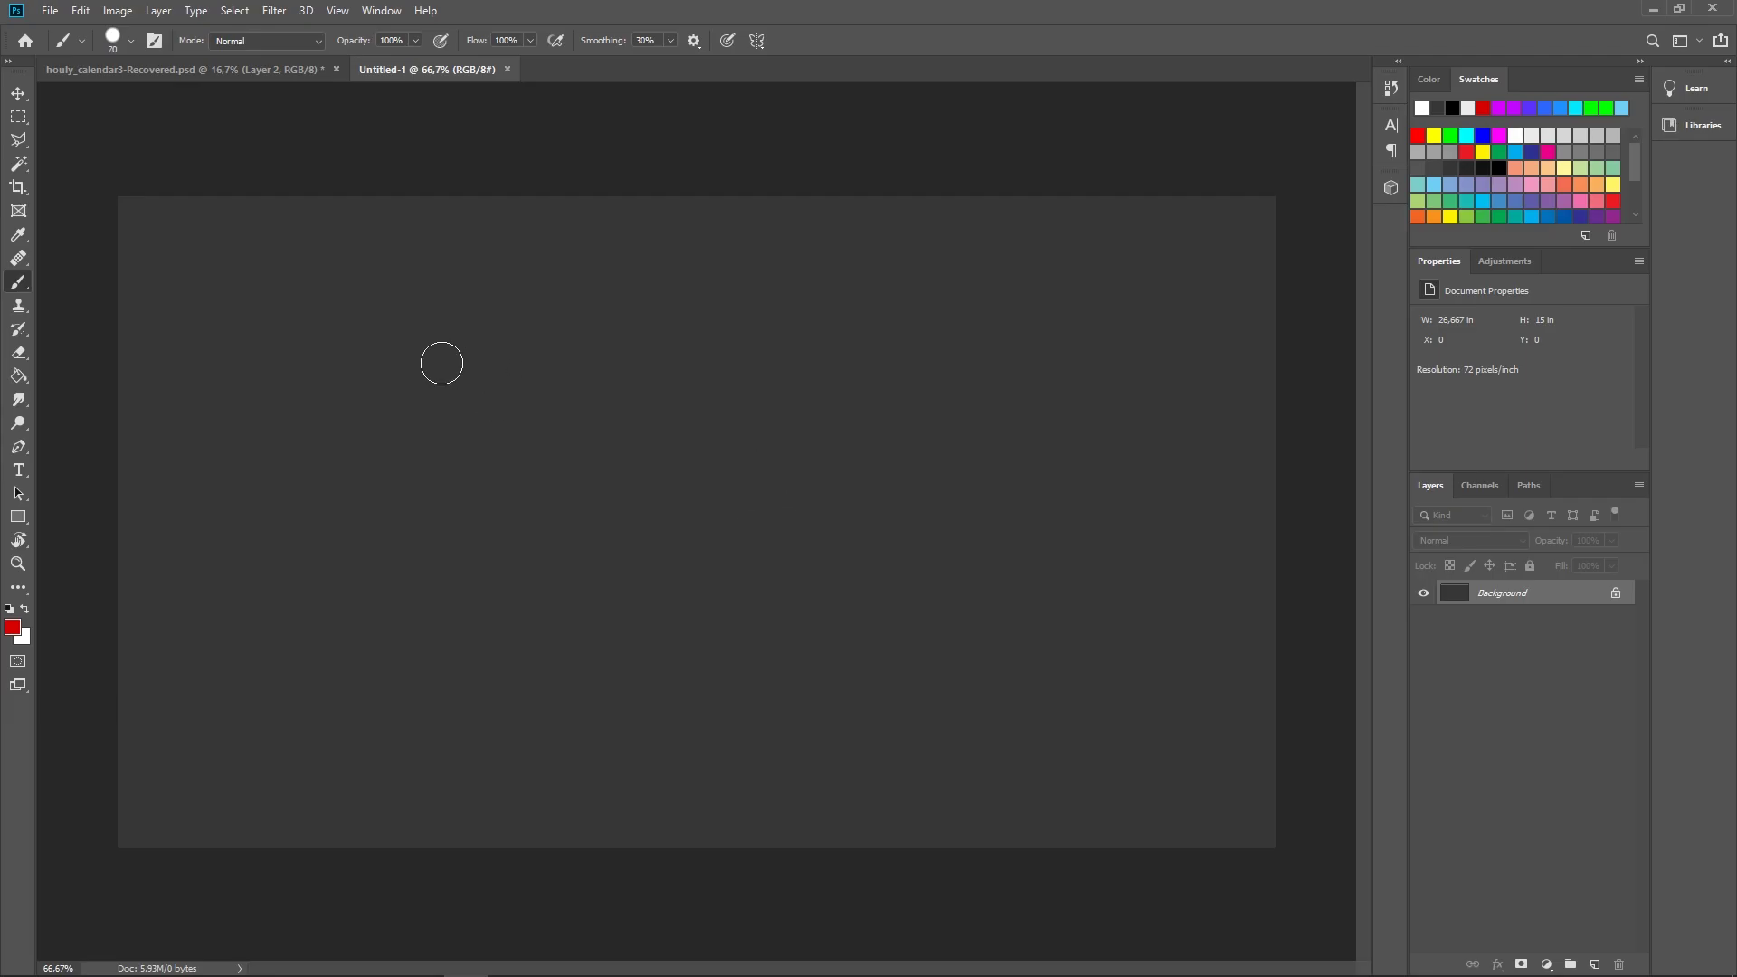
Step: Switch to Photoshop and paint a light grey curved line for the egg's side with a size 10 brush
{"action": "key", "text": "bracketleft"}
{"action": "key", "text": "bracketleft"}
{"action": "key", "text": "bracketleft"}
{"action": "key", "text": "bracketleft"}
{"action": "key", "text": "bracketleft"}
{"action": "key", "text": "bracketleft"}
{"action": "key", "text": "bracketleft"}
{"action": "left_click", "coordinate": [12, 627]}
{"action": "left_click", "coordinate": [301, 724]}
{"action": "left_click", "coordinate": [702, 655]}
{"action": "mouse_move", "coordinate": [571, 268]}
{"action": "left_mouse_down"}
{"action": "mouse_move", "coordinate": [453, 469]}
{"action": "mouse_move", "coordinate": [476, 800]}
{"action": "left_mouse_up"}
Step: Paint light blue downward strokes and magenta outward strokes along the grey curve
{"action": "left_click", "coordinate": [1434, 185]}
{"action": "left_click_drag", "start_coordinate": [567, 268], "coordinate": [455, 396]}
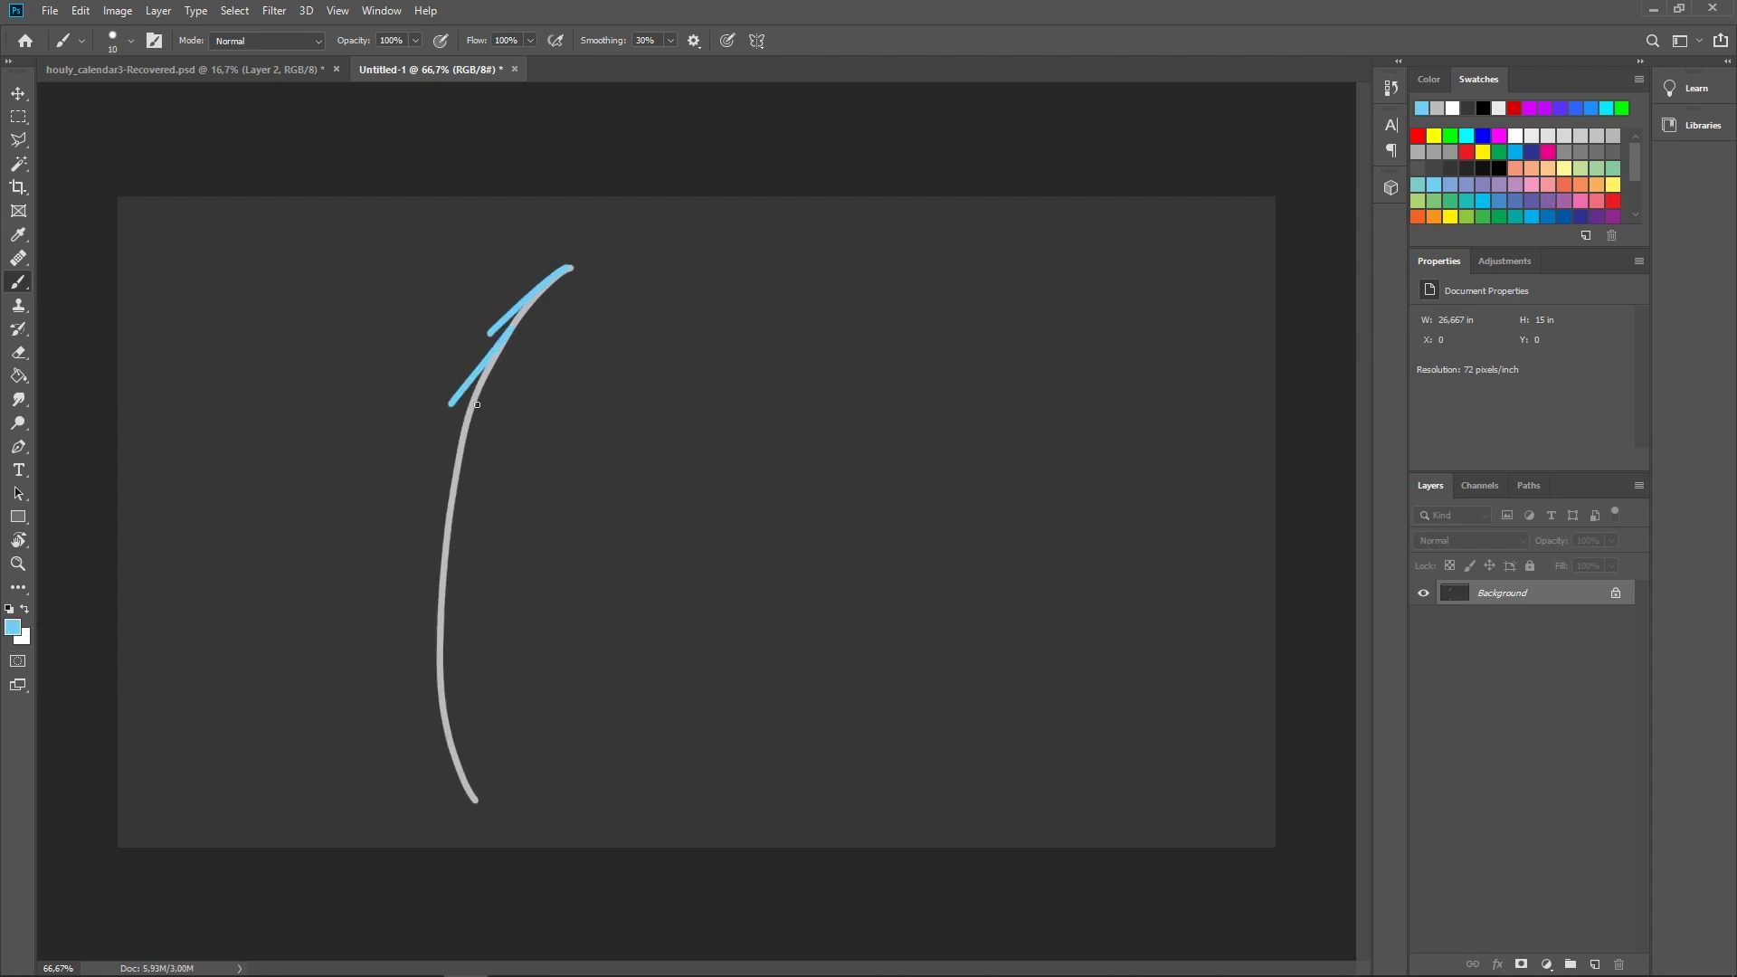
{"action": "left_click_drag", "start_coordinate": [459, 466], "coordinate": [431, 533]}
{"action": "mouse_move", "coordinate": [440, 641]}
{"action": "left_mouse_down"}
{"action": "mouse_move", "coordinate": [418, 716]}
{"action": "mouse_move", "coordinate": [442, 778]}
{"action": "left_mouse_up"}
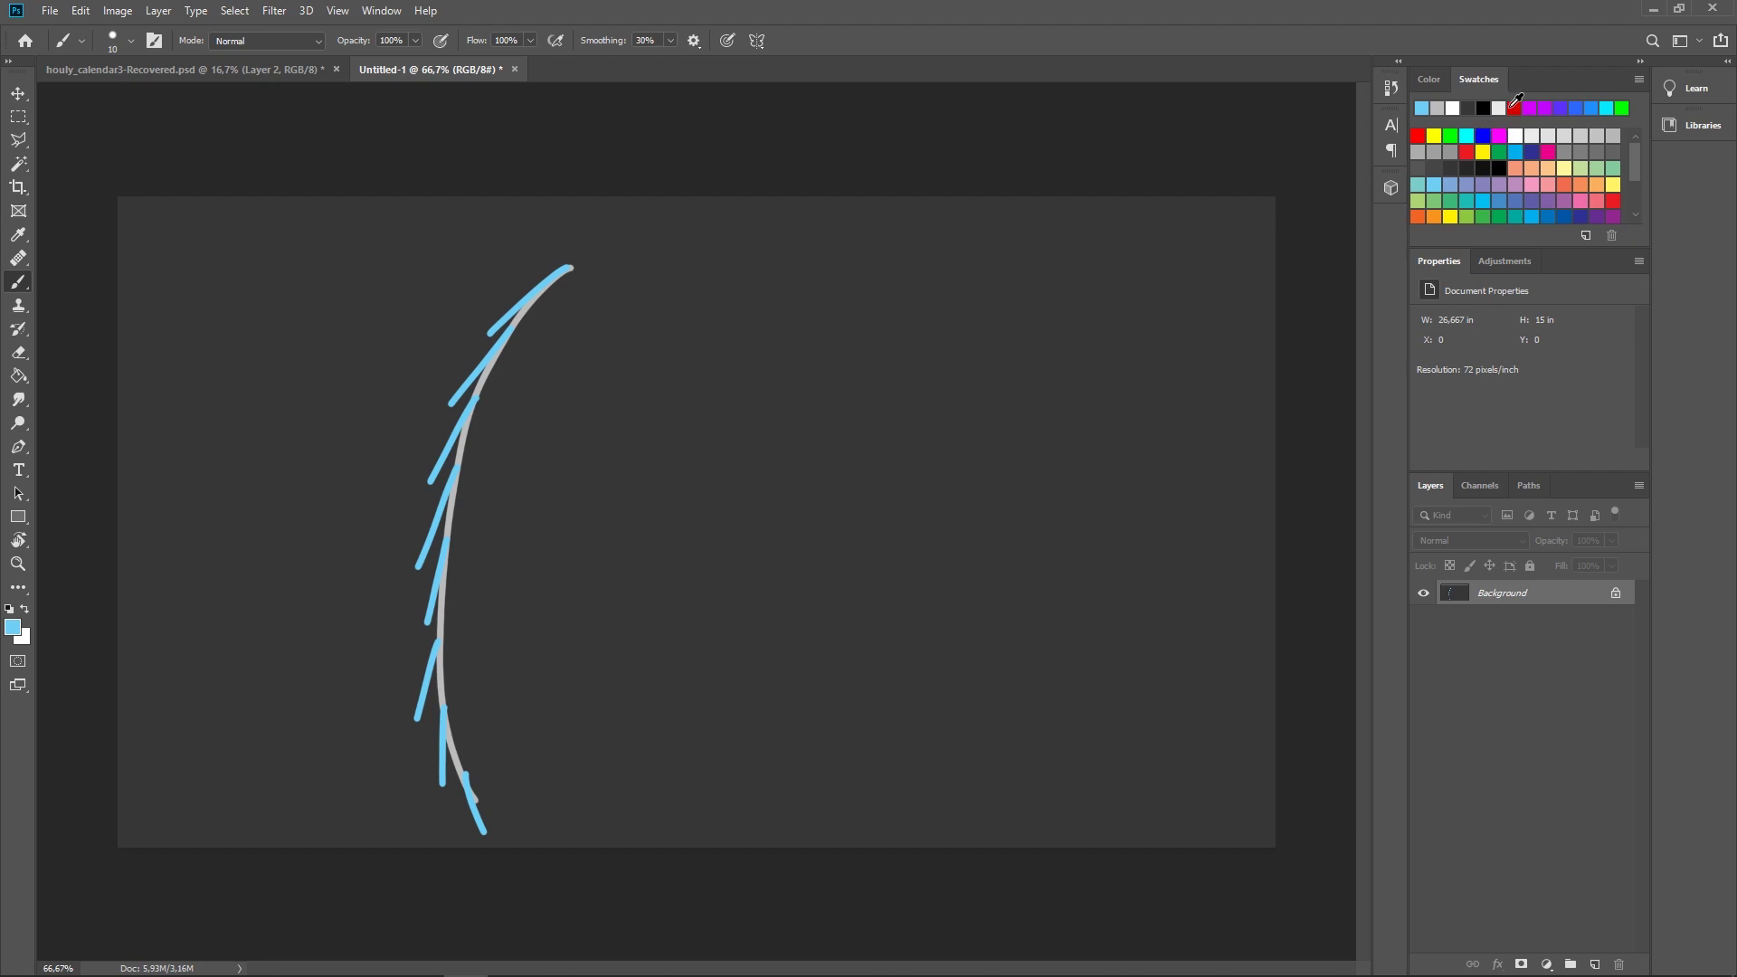
{"action": "left_click", "coordinate": [1500, 135]}
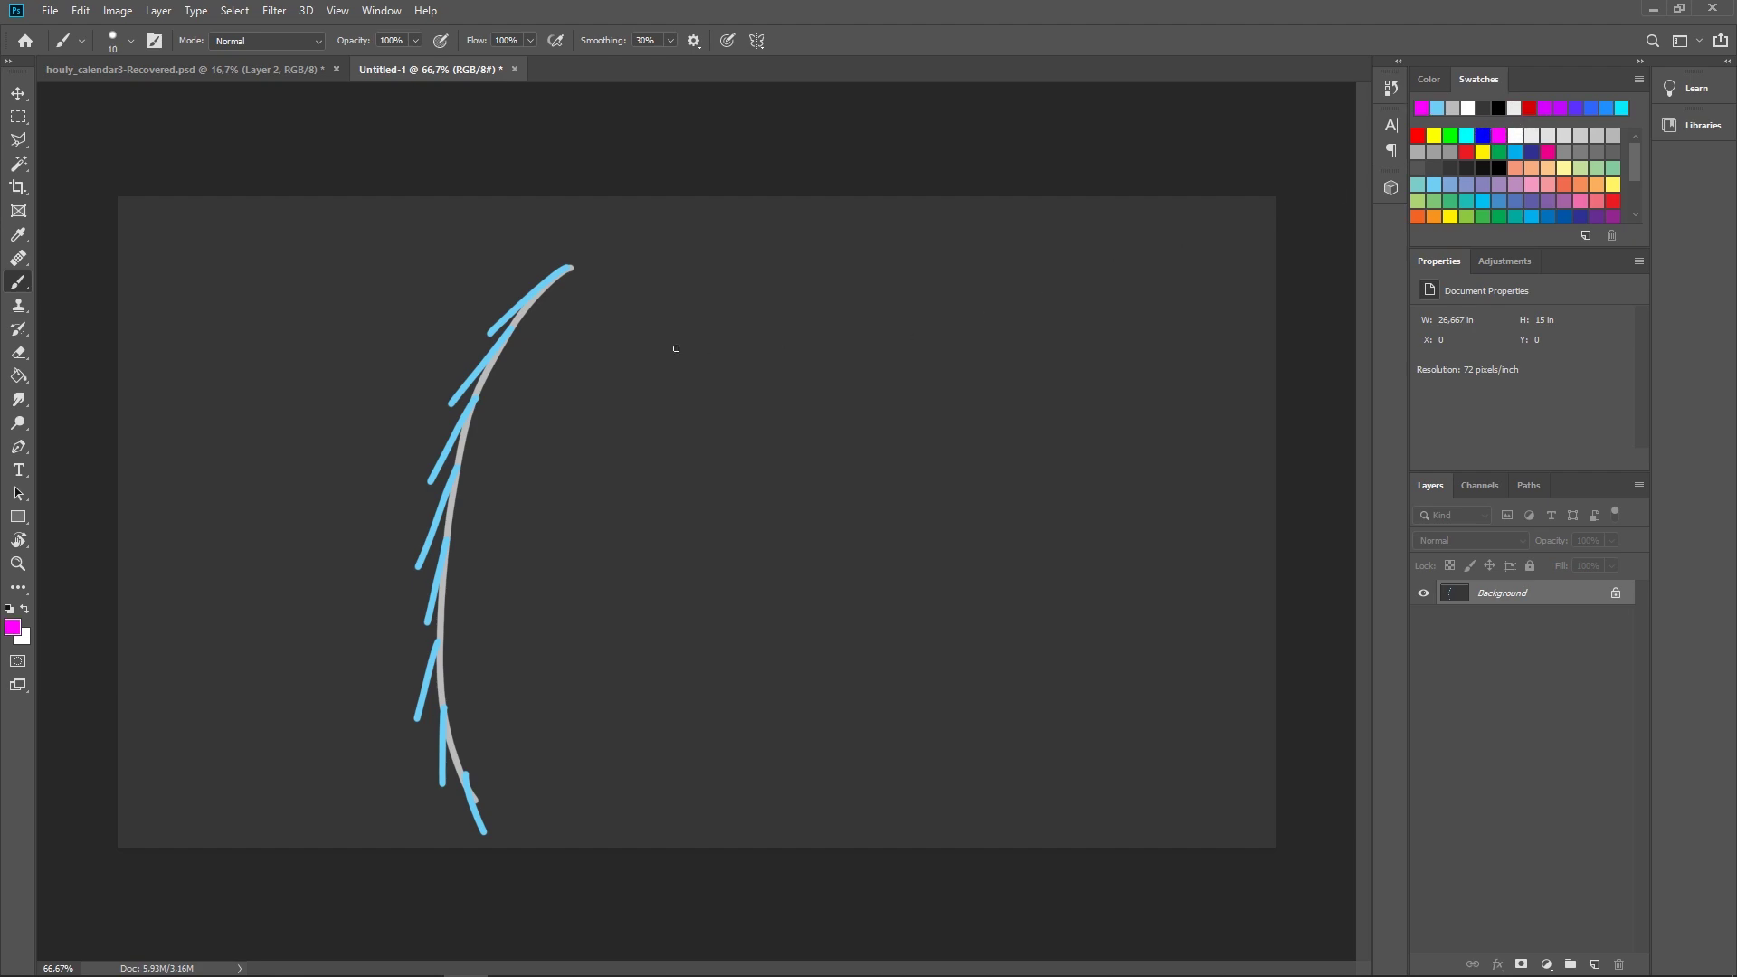
{"action": "left_click_drag", "start_coordinate": [557, 269], "coordinate": [497, 216]}
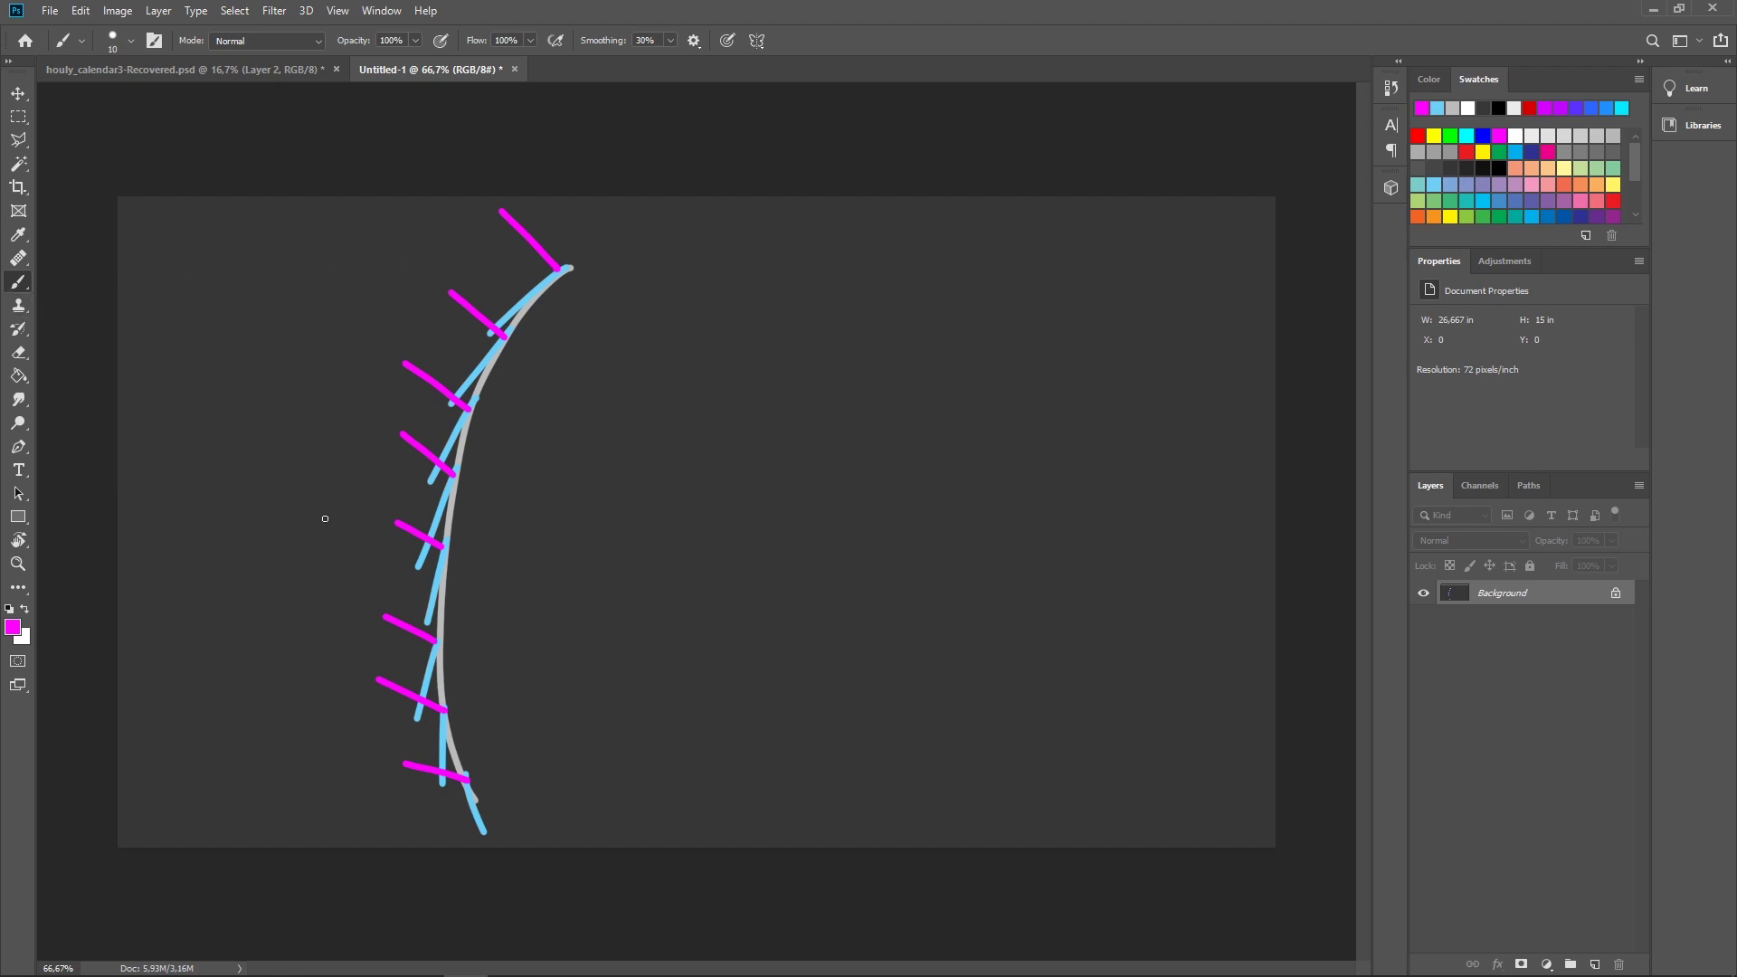
Step: Draw a white tapered box beside the curve and a light blue left-pointing arrow below it
{"action": "left_click", "coordinate": [25, 611]}
{"action": "left_click_drag", "start_coordinate": [986, 389], "coordinate": [965, 436]}
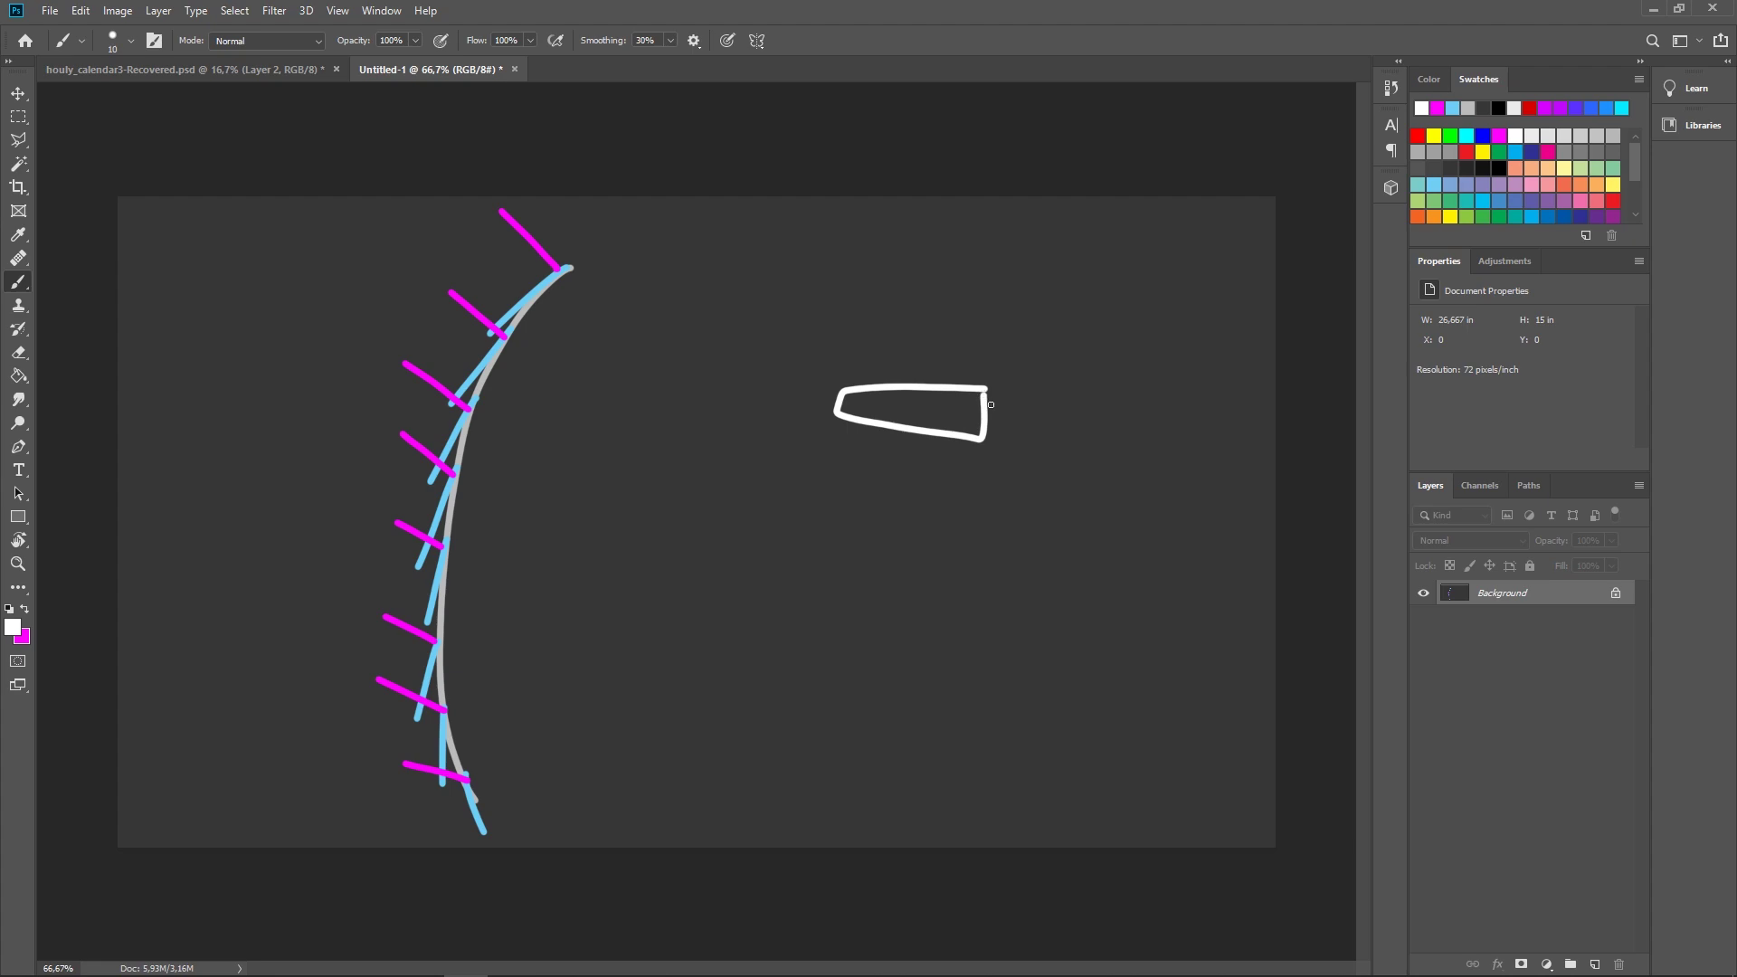
{"action": "left_click", "coordinate": [540, 287], "text": "alt"}
{"action": "left_click_drag", "start_coordinate": [1073, 596], "coordinate": [959, 600]}
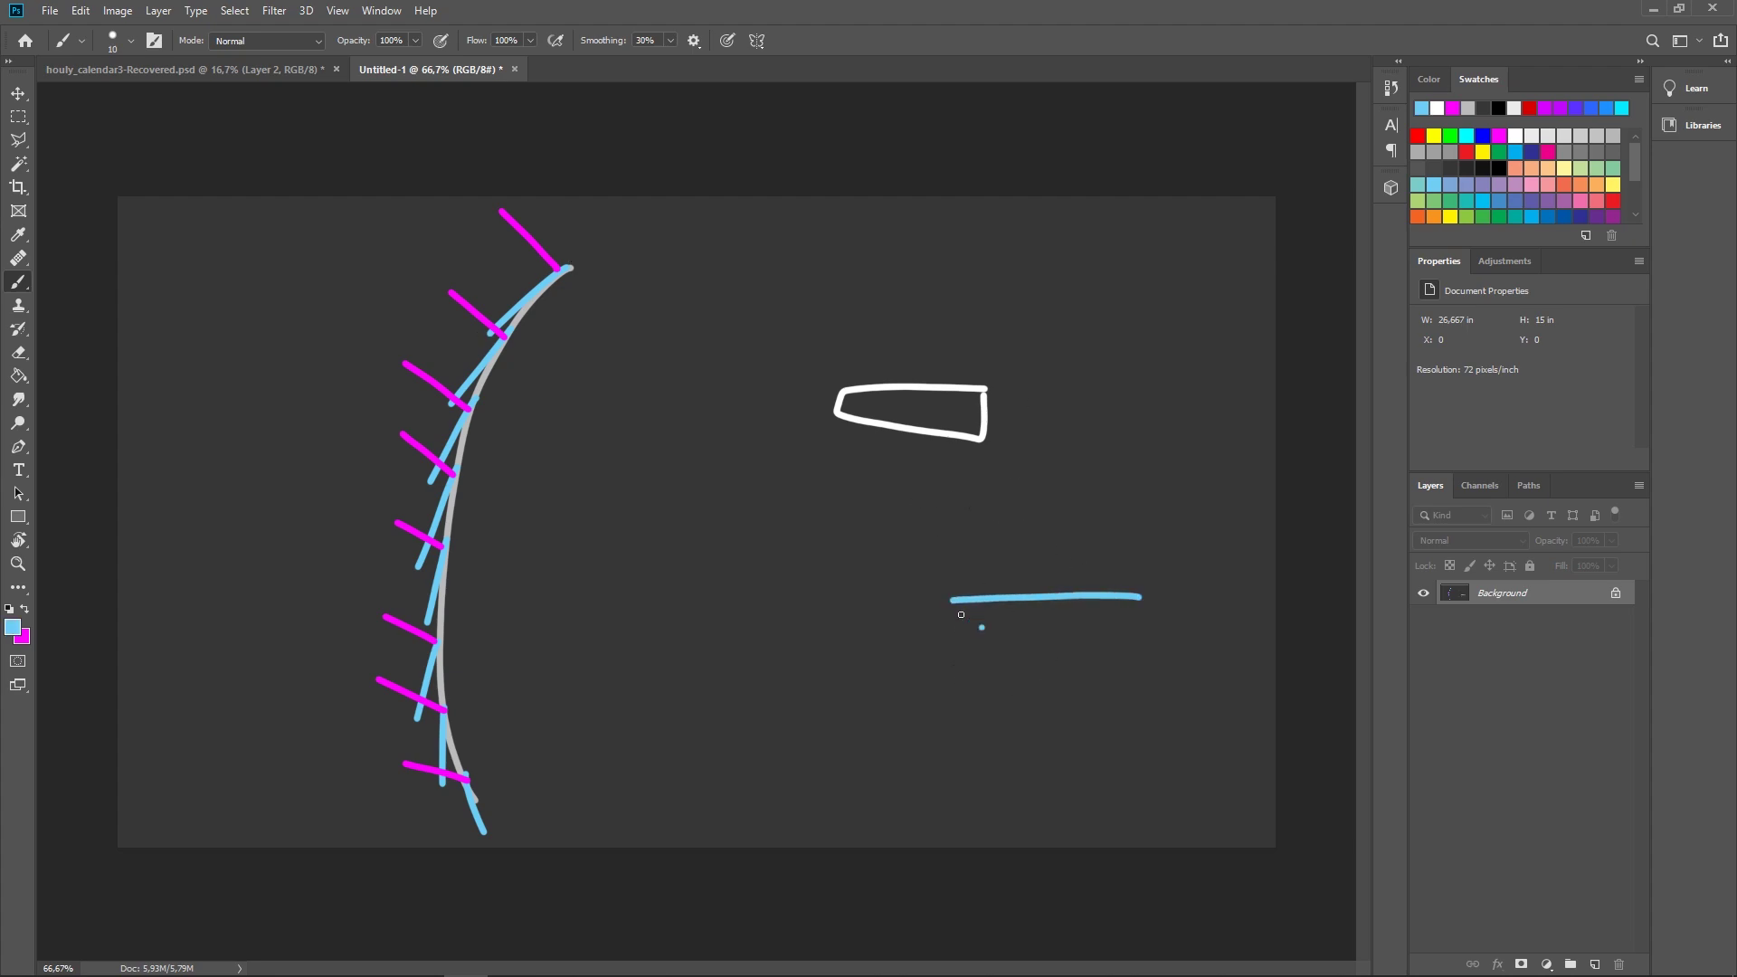
{"action": "left_click_drag", "start_coordinate": [974, 582], "coordinate": [991, 568]}
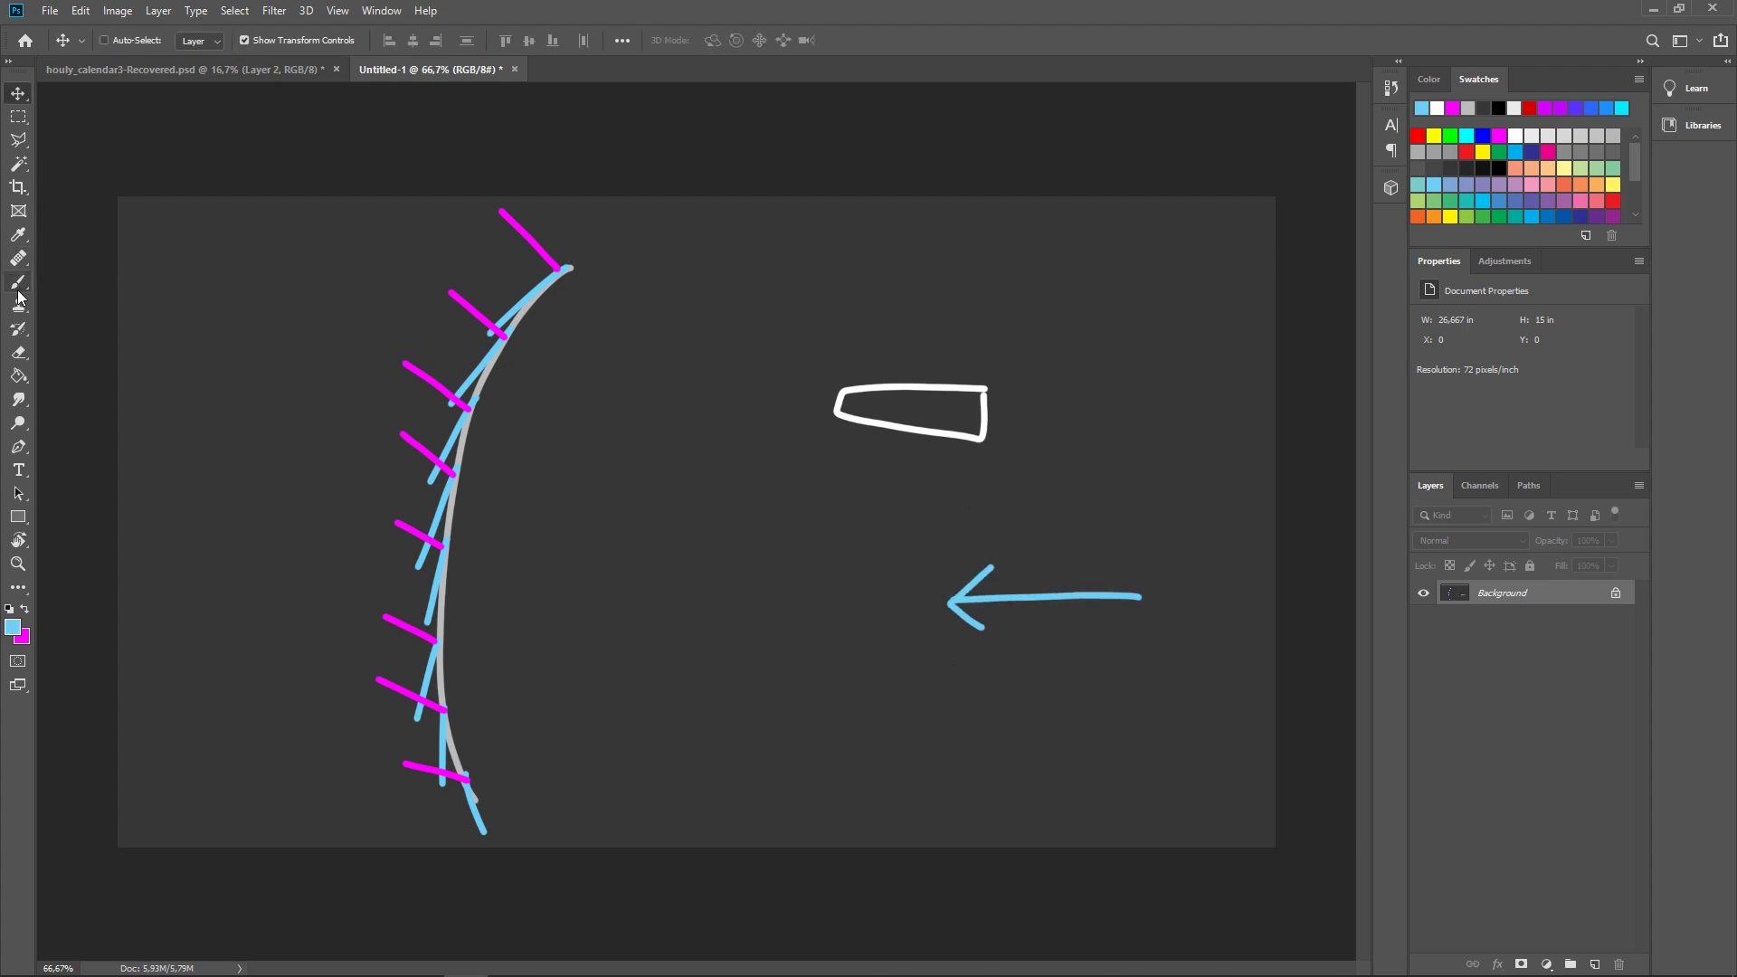
Step: Draw a white rectangle directly beneath the tail of the light blue arrow with the Brush tool
{"action": "left_click", "coordinate": [21, 284]}
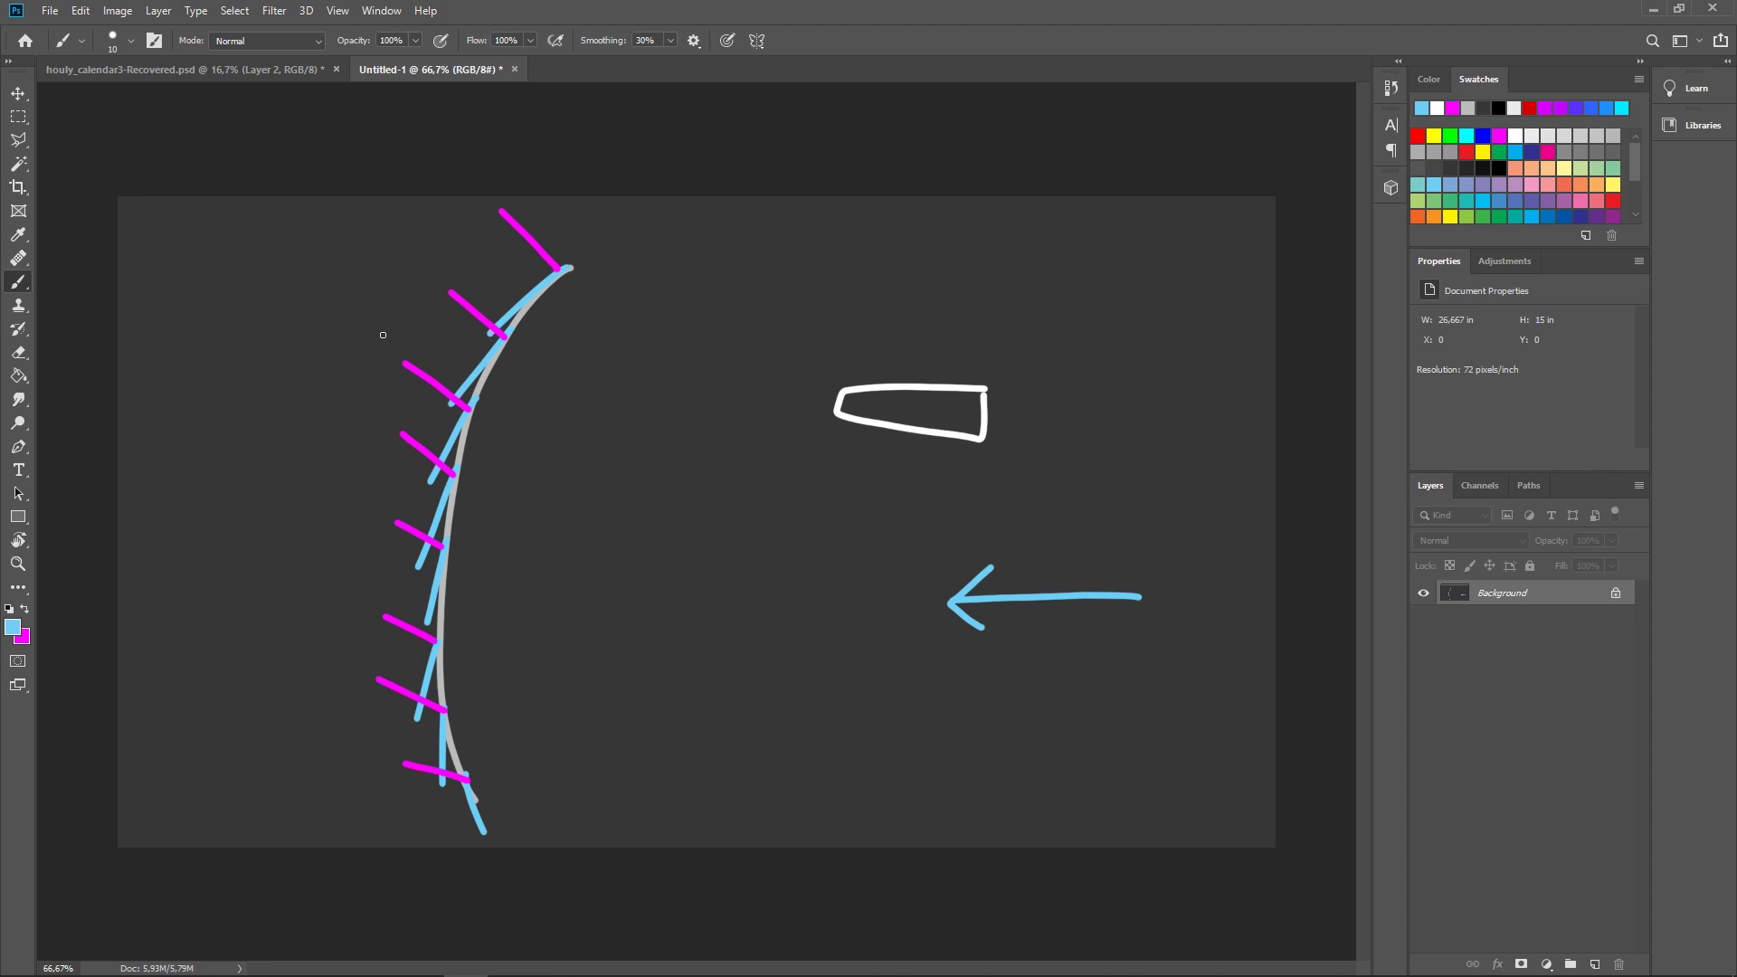
{"action": "left_click", "coordinate": [943, 389], "text": "alt"}
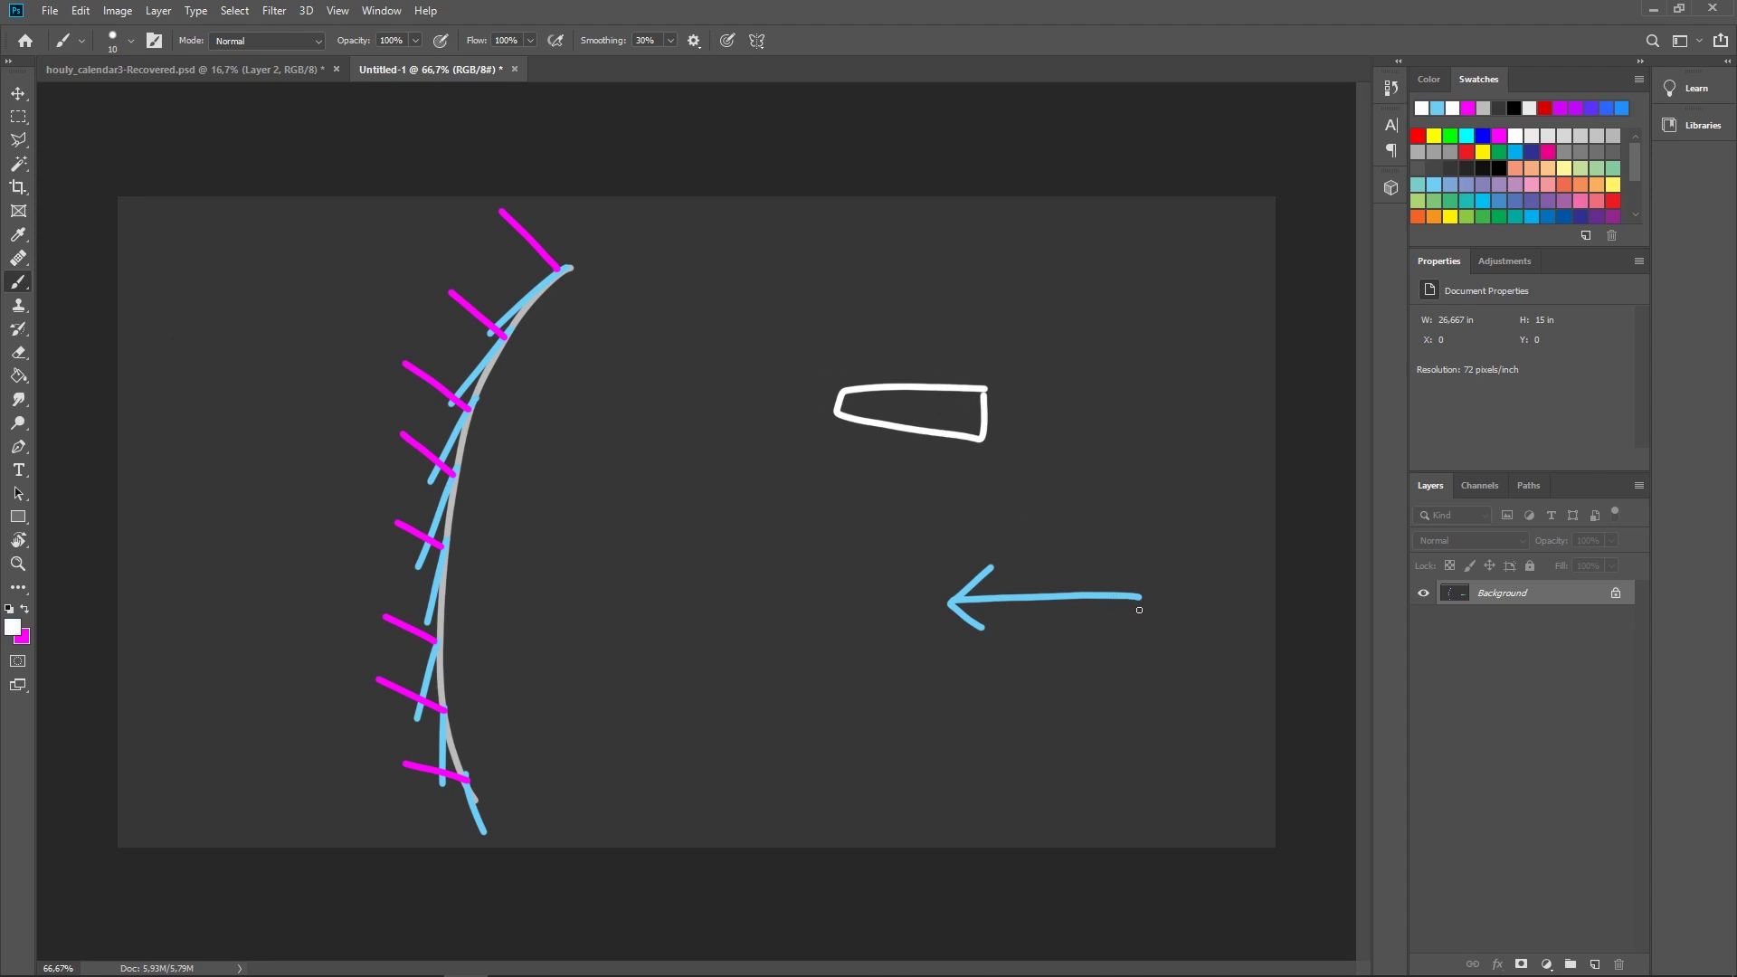
{"action": "left_click_drag", "start_coordinate": [1100, 654], "coordinate": [1146, 611]}
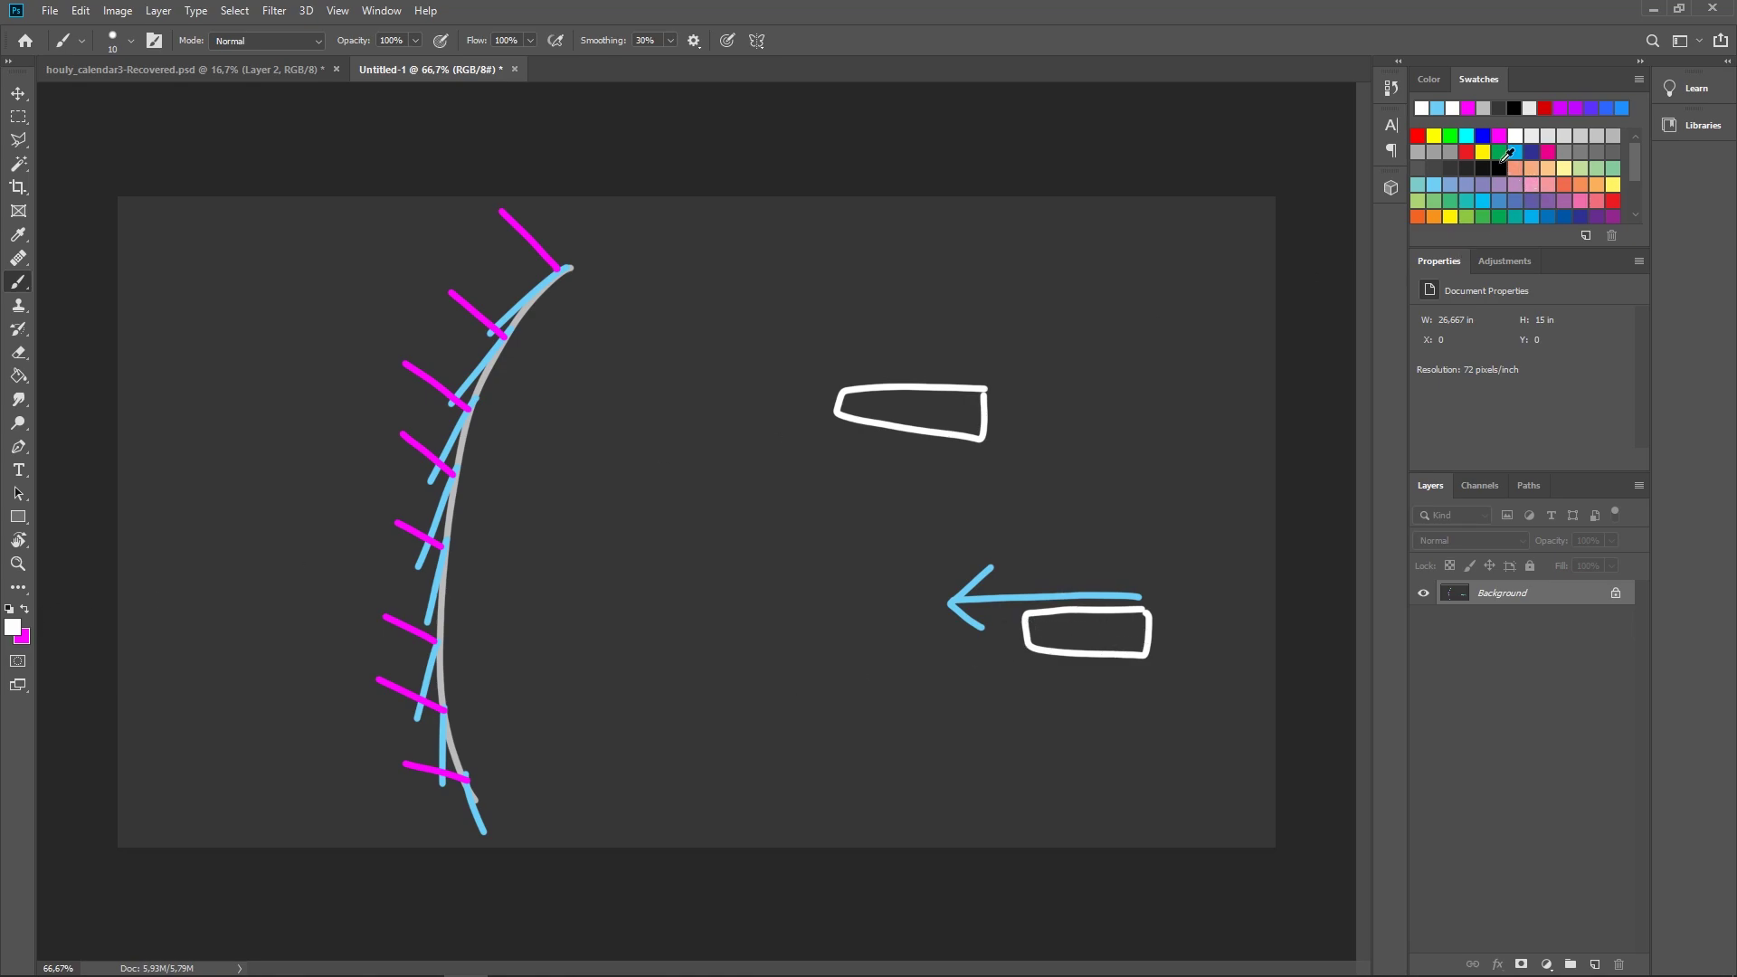
Step: Paint a blue line along the lower edge and a red line along the upper edge of the rectangle under the arrow
{"action": "left_click", "coordinate": [1484, 136]}
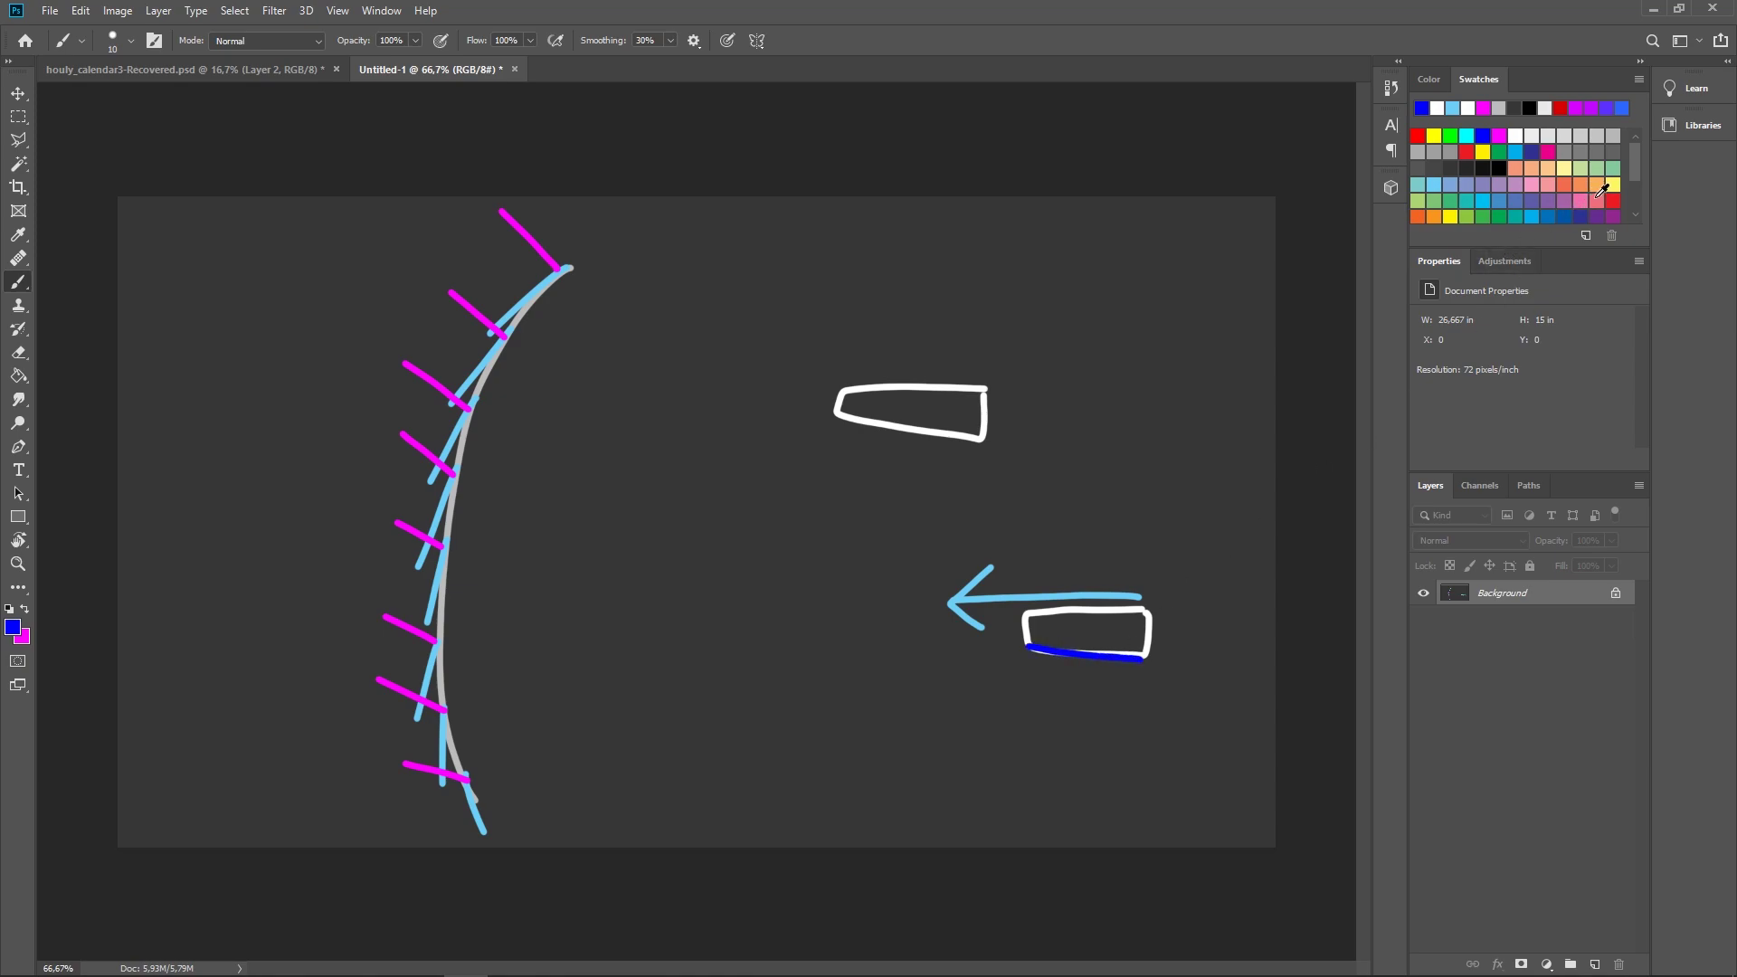
{"action": "left_click", "coordinate": [1614, 201]}
{"action": "left_click_drag", "start_coordinate": [1025, 616], "coordinate": [1109, 610]}
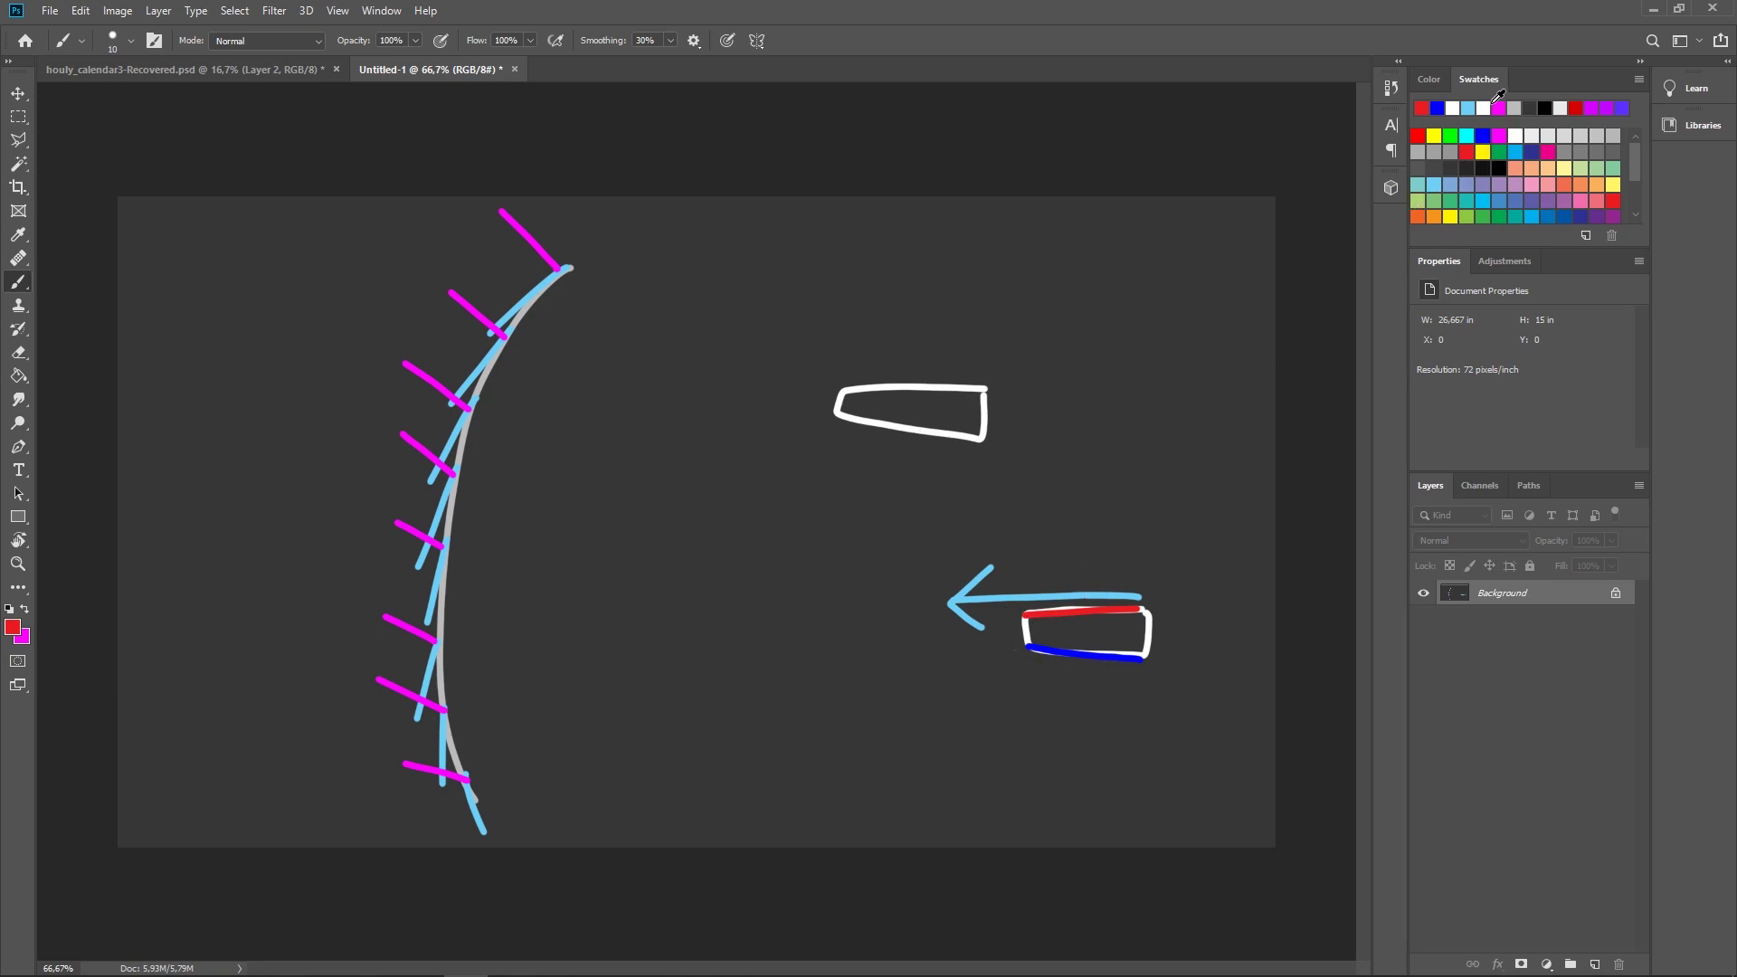
Step: Draw a second white box beneath the first rectangle, with a red lower edge and a blue upper edge
{"action": "left_click", "coordinate": [1485, 108]}
{"action": "mouse_move", "coordinate": [1142, 705]}
{"action": "left_mouse_down"}
{"action": "mouse_move", "coordinate": [1020, 724]}
{"action": "mouse_move", "coordinate": [1138, 740]}
{"action": "mouse_move", "coordinate": [1142, 707]}
{"action": "left_mouse_up"}
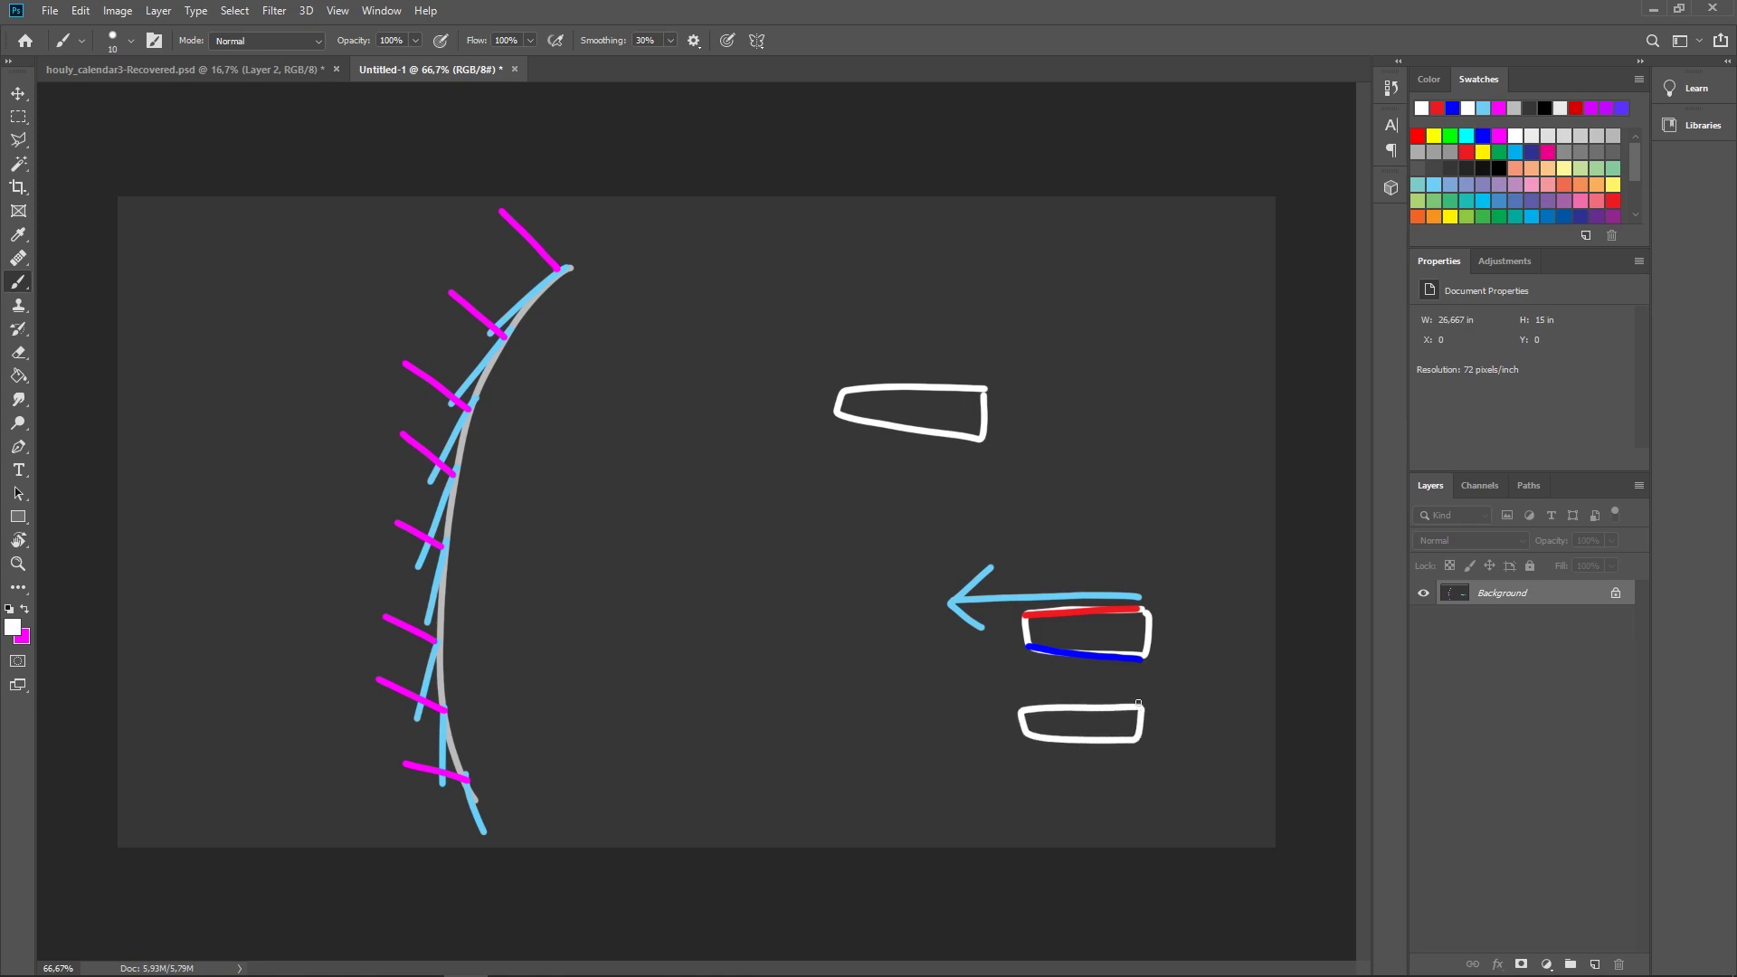
{"action": "left_click", "coordinate": [1437, 109]}
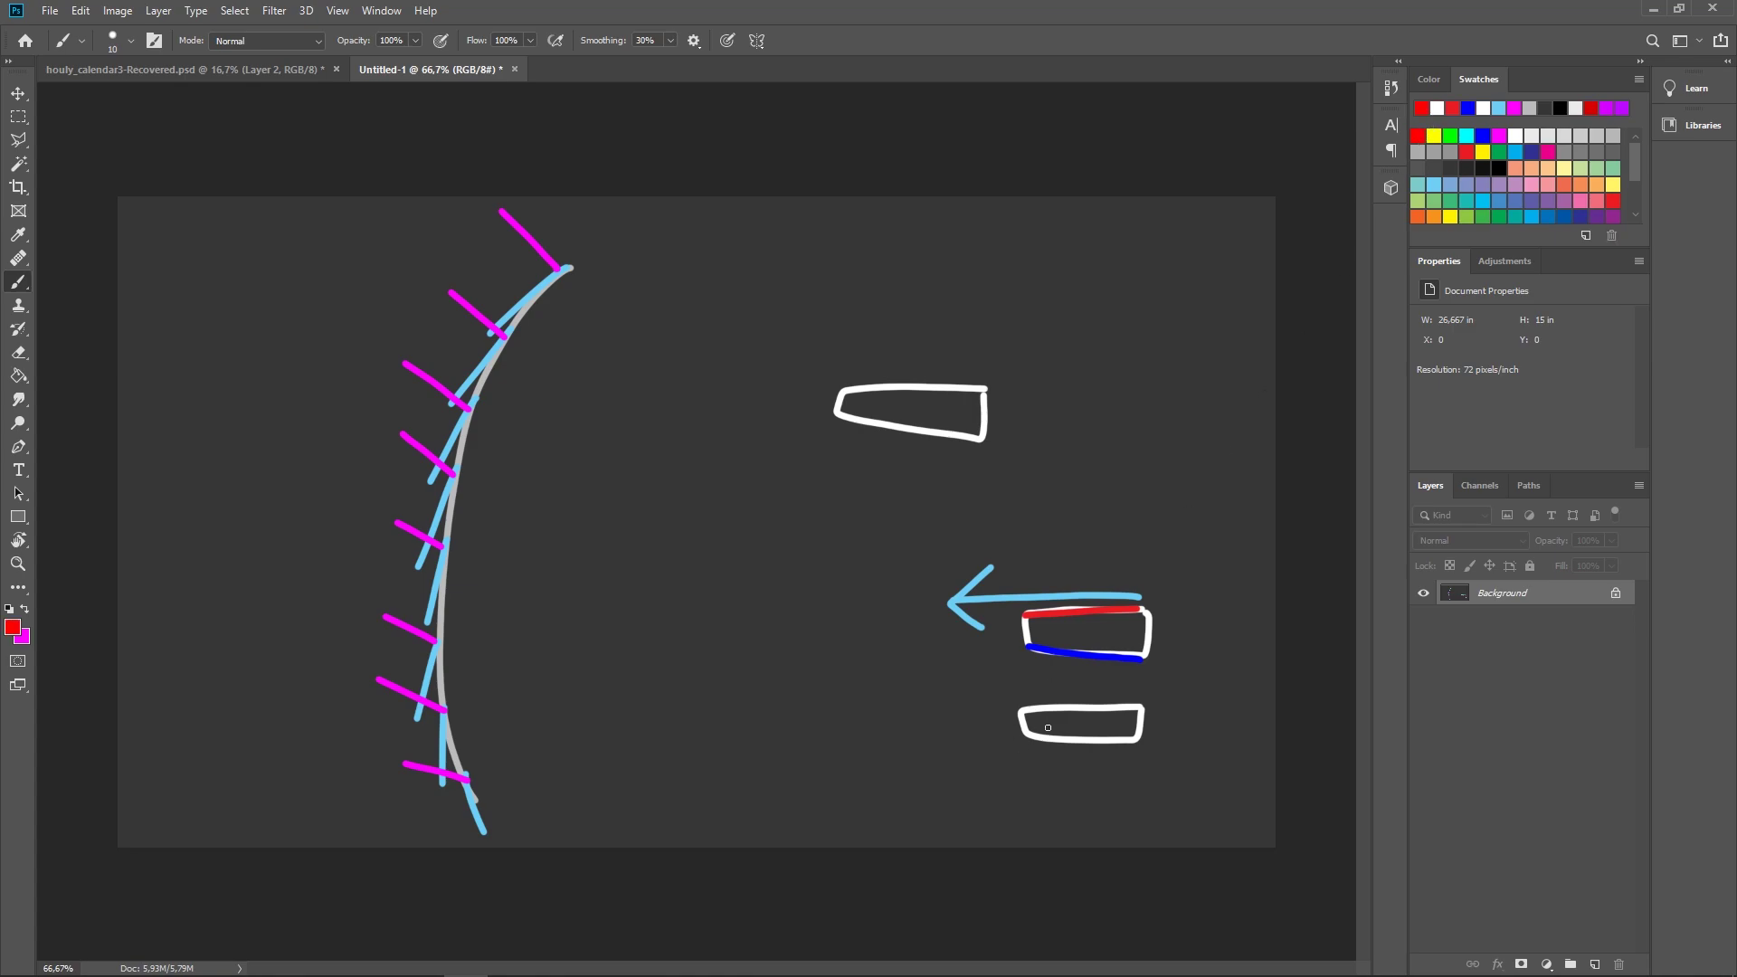
{"action": "left_click_drag", "start_coordinate": [1028, 735], "coordinate": [1138, 740]}
{"action": "left_click", "coordinate": [1470, 107]}
{"action": "left_click_drag", "start_coordinate": [1027, 710], "coordinate": [1142, 706]}
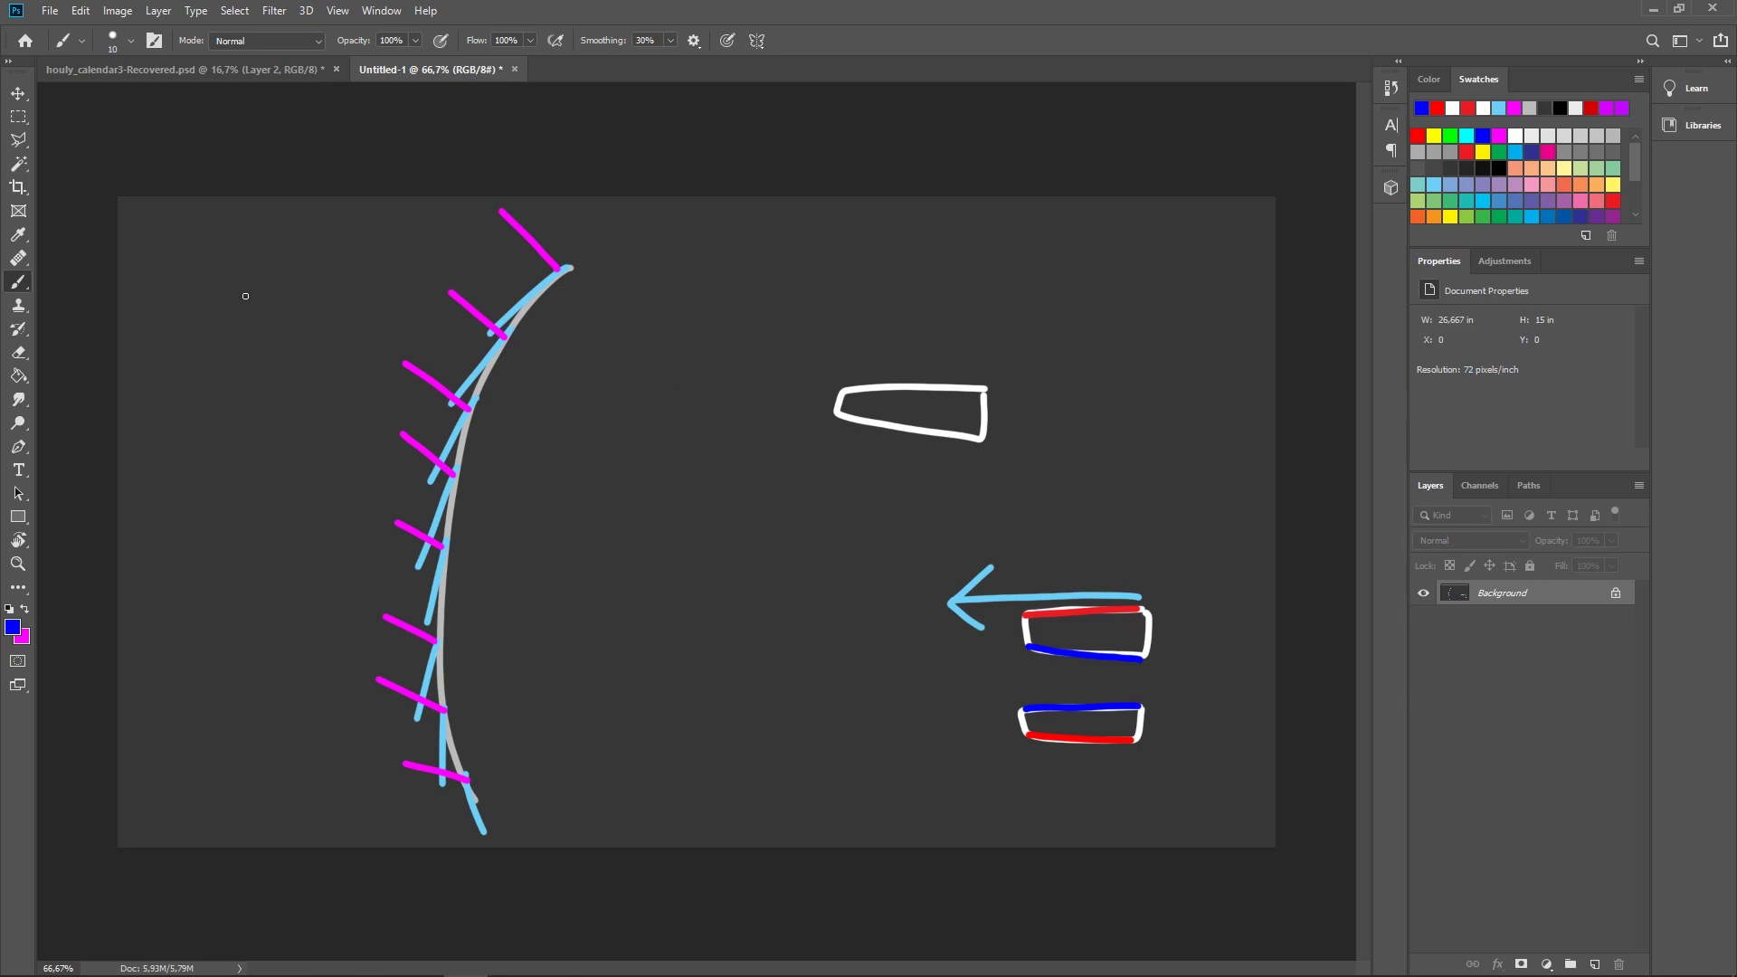
Step: Add a small white bump at the left end of the tapered box and on the red side of both colour-coded boxes
{"action": "left_click", "coordinate": [1483, 107]}
{"action": "left_click_drag", "start_coordinate": [841, 377], "coordinate": [904, 386]}
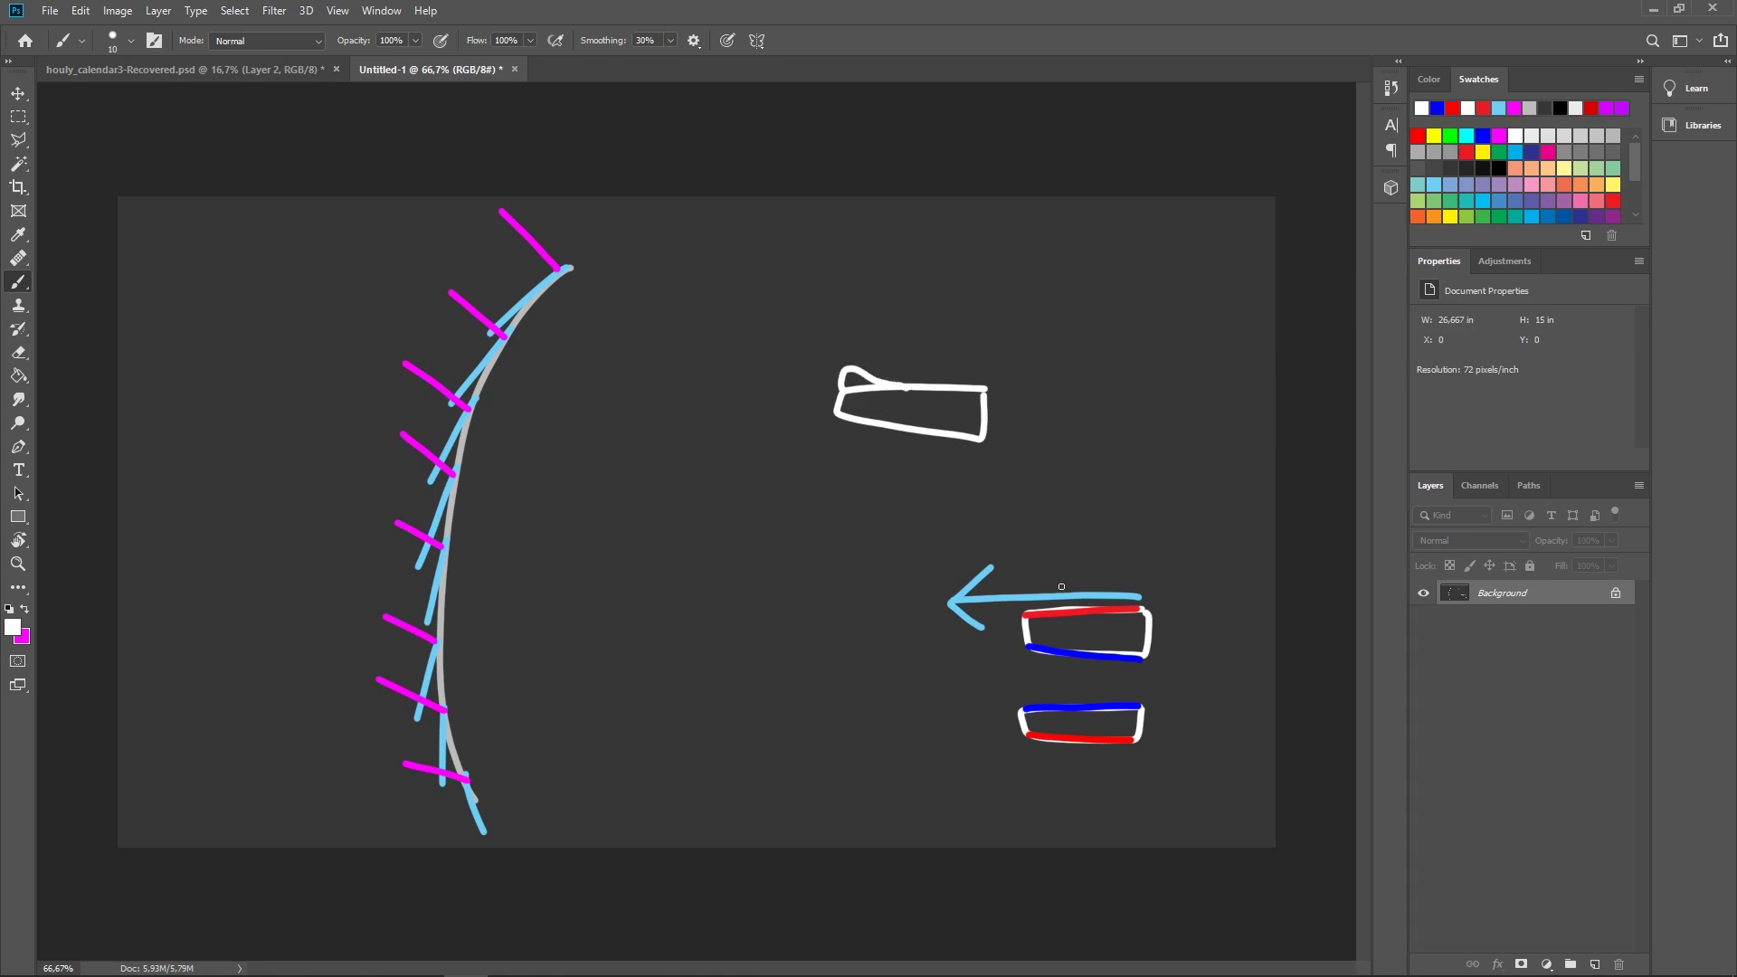
{"action": "mouse_move", "coordinate": [1026, 617]}
{"action": "left_mouse_down"}
{"action": "mouse_move", "coordinate": [1019, 599]}
{"action": "mouse_move", "coordinate": [1079, 612]}
{"action": "left_mouse_up"}
{"action": "mouse_move", "coordinate": [1026, 732]}
{"action": "left_mouse_down"}
{"action": "mouse_move", "coordinate": [1037, 755]}
{"action": "mouse_move", "coordinate": [1081, 742]}
{"action": "left_mouse_up"}
Step: Draw a magenta upward arrow starting at the tail of the light blue arrow
{"action": "left_click", "coordinate": [26, 608]}
{"action": "mouse_move", "coordinate": [1141, 599]}
{"action": "left_mouse_down"}
{"action": "mouse_move", "coordinate": [1142, 502]}
{"action": "mouse_move", "coordinate": [1127, 520]}
{"action": "mouse_move", "coordinate": [1160, 516]}
{"action": "left_mouse_up"}
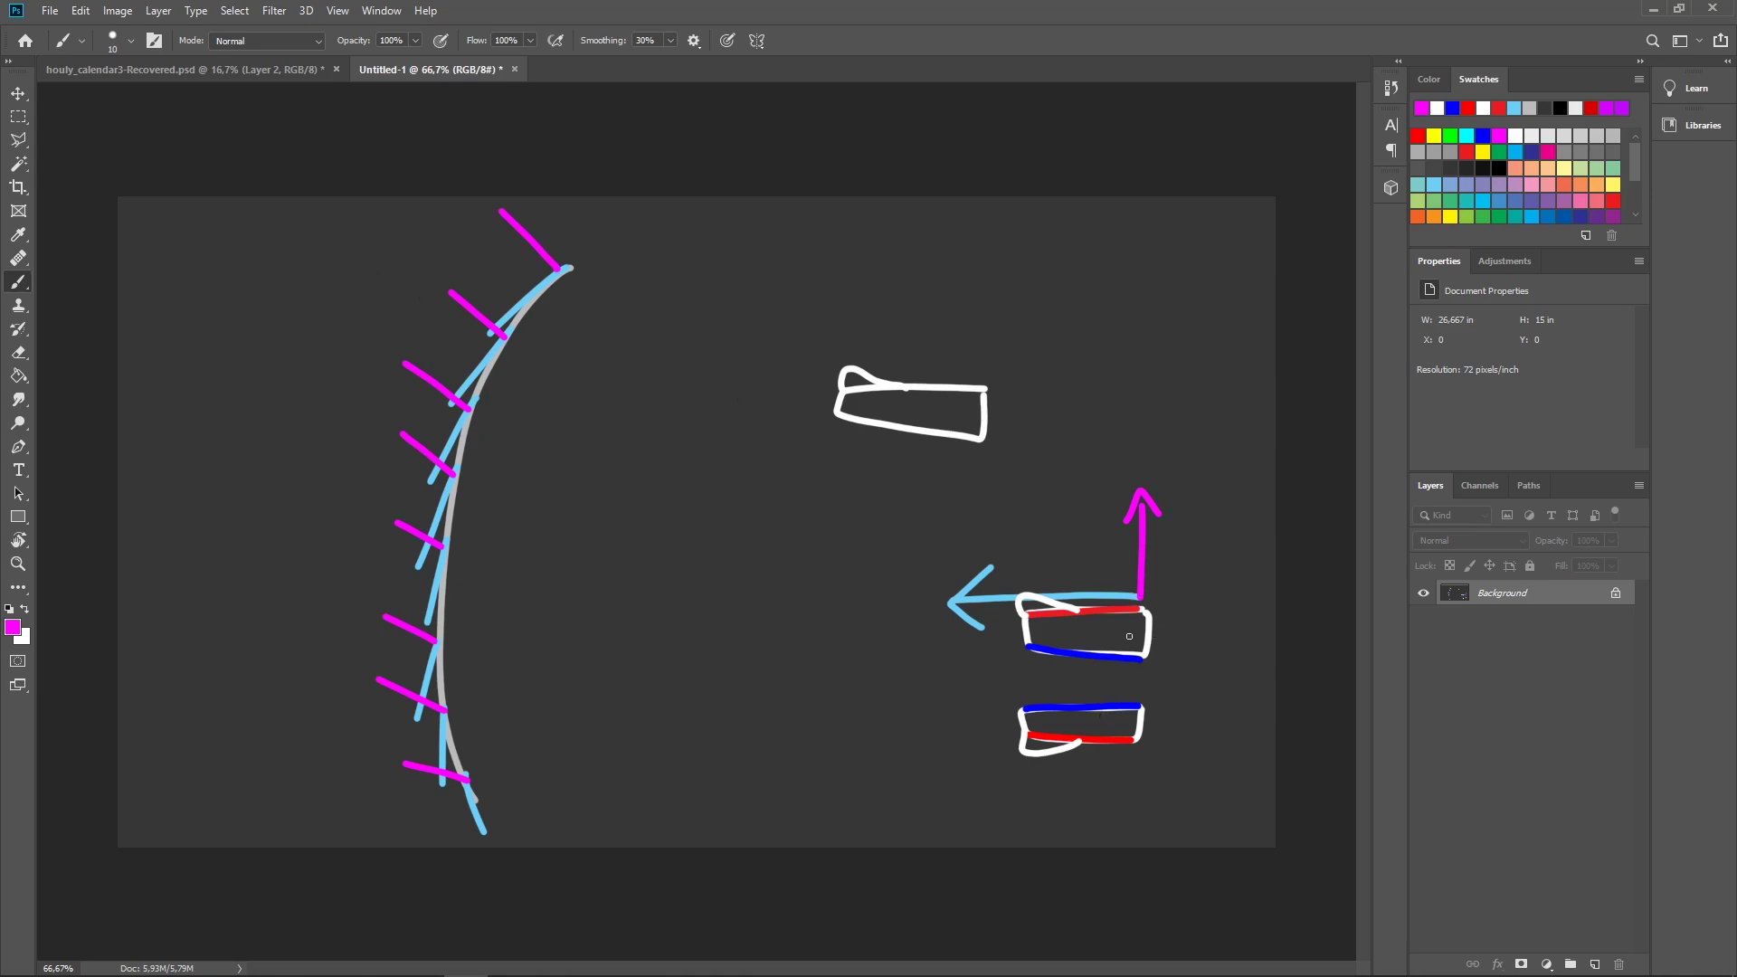
{"action": "mouse_move", "coordinate": [1027, 610]}
{"action": "left_mouse_down"}
{"action": "mouse_move", "coordinate": [1114, 612]}
{"action": "mouse_move", "coordinate": [1090, 554]}
{"action": "left_mouse_up"}
{"action": "left_click_drag", "start_coordinate": [1075, 569], "coordinate": [1108, 569]}
{"action": "key", "text": "ctrl+z"}
{"action": "key", "text": "ctrl+z"}
{"action": "key", "text": "ctrl+z"}
{"action": "left_click", "coordinate": [23, 609]}
{"action": "mouse_move", "coordinate": [813, 247]}
{"action": "left_mouse_down"}
{"action": "mouse_move", "coordinate": [832, 268]}
{"action": "mouse_move", "coordinate": [859, 239]}
{"action": "mouse_move", "coordinate": [907, 256]}
{"action": "mouse_move", "coordinate": [915, 282]}
{"action": "mouse_move", "coordinate": [1021, 280]}
{"action": "mouse_move", "coordinate": [1019, 243]}
{"action": "left_mouse_up"}
{"action": "left_click", "coordinate": [915, 243]}
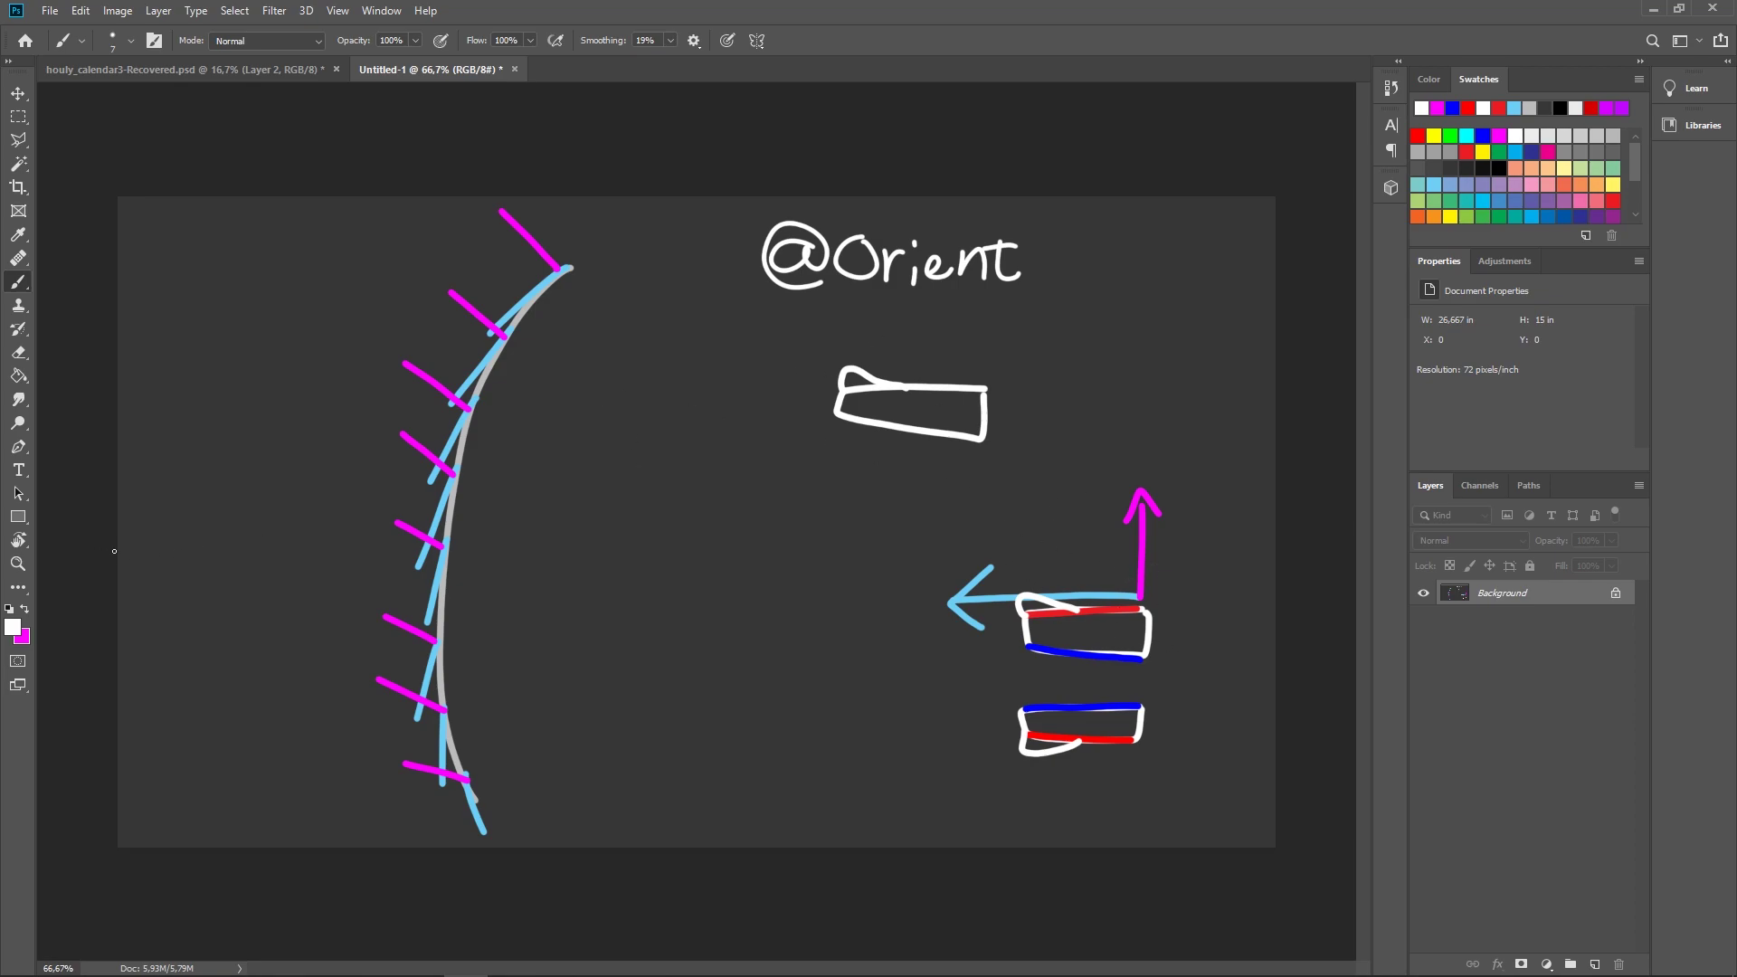
Step: Draw a white half-dome beside the curve with a magenta upward arrow and a light blue left-pointing arrow from its right corner
{"action": "left_click_drag", "start_coordinate": [627, 545], "coordinate": [771, 560]}
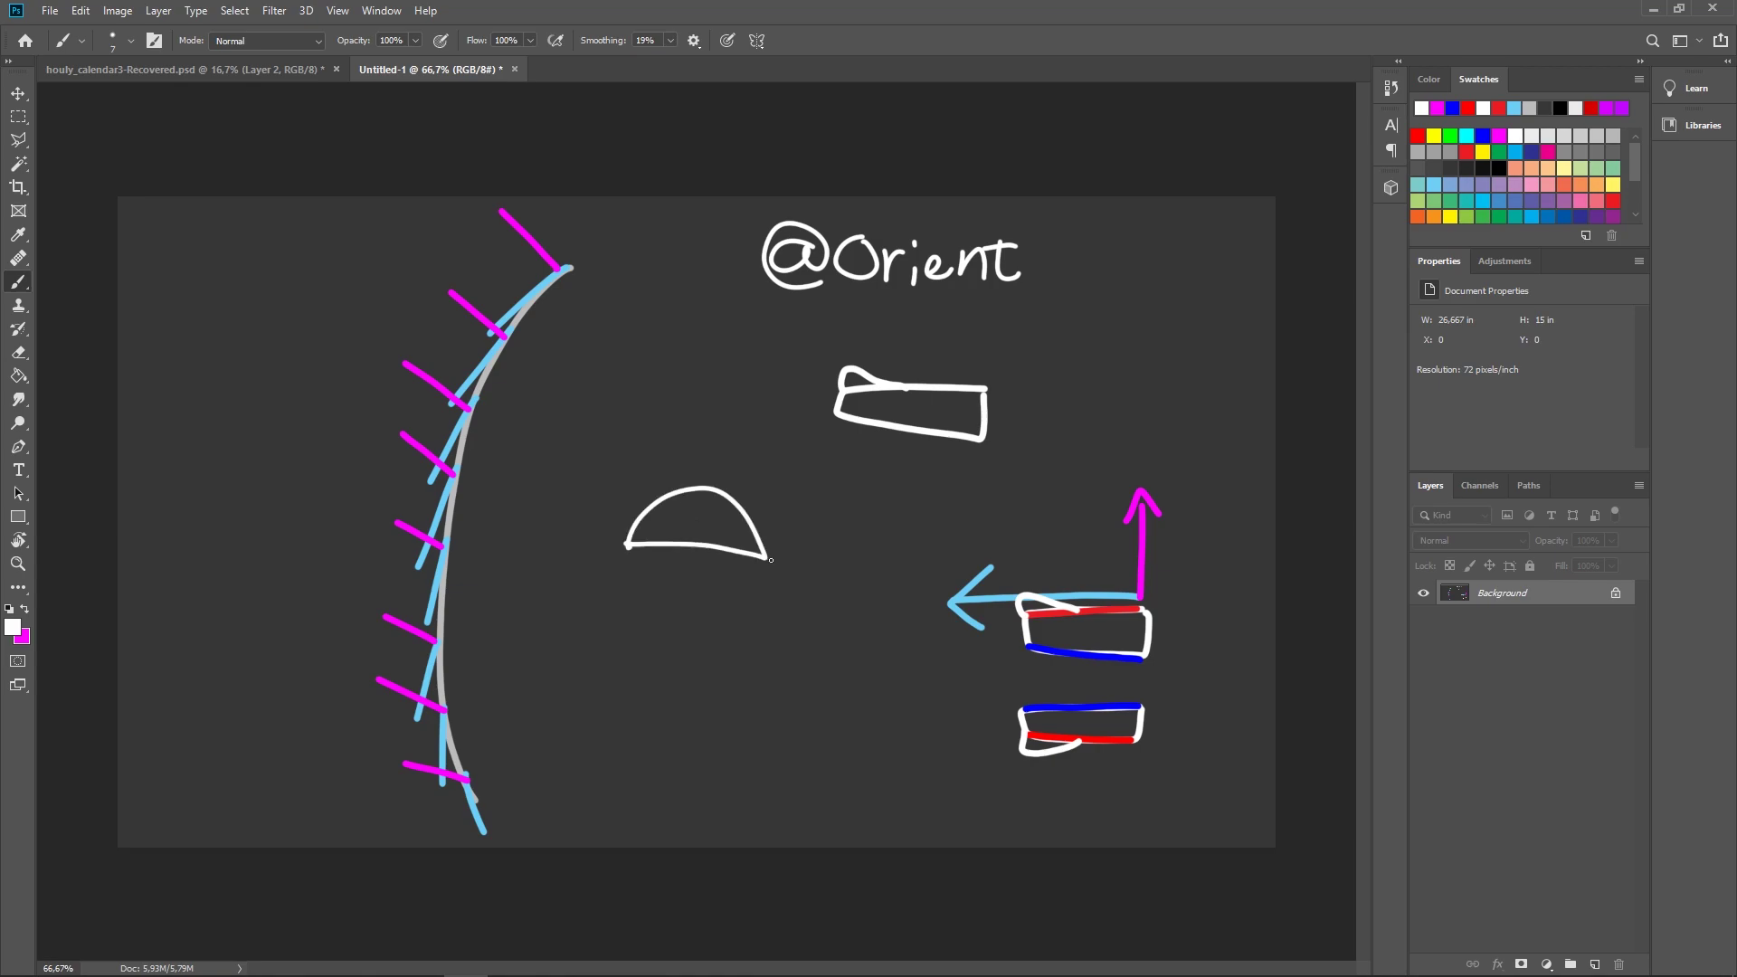
{"action": "left_click", "coordinate": [26, 608]}
{"action": "mouse_move", "coordinate": [771, 559]}
{"action": "left_mouse_down"}
{"action": "mouse_move", "coordinate": [773, 477]}
{"action": "mouse_move", "coordinate": [798, 506]}
{"action": "mouse_move", "coordinate": [746, 559]}
{"action": "mouse_move", "coordinate": [593, 535]}
{"action": "left_mouse_up"}
{"action": "left_click", "coordinate": [441, 508], "text": "alt"}
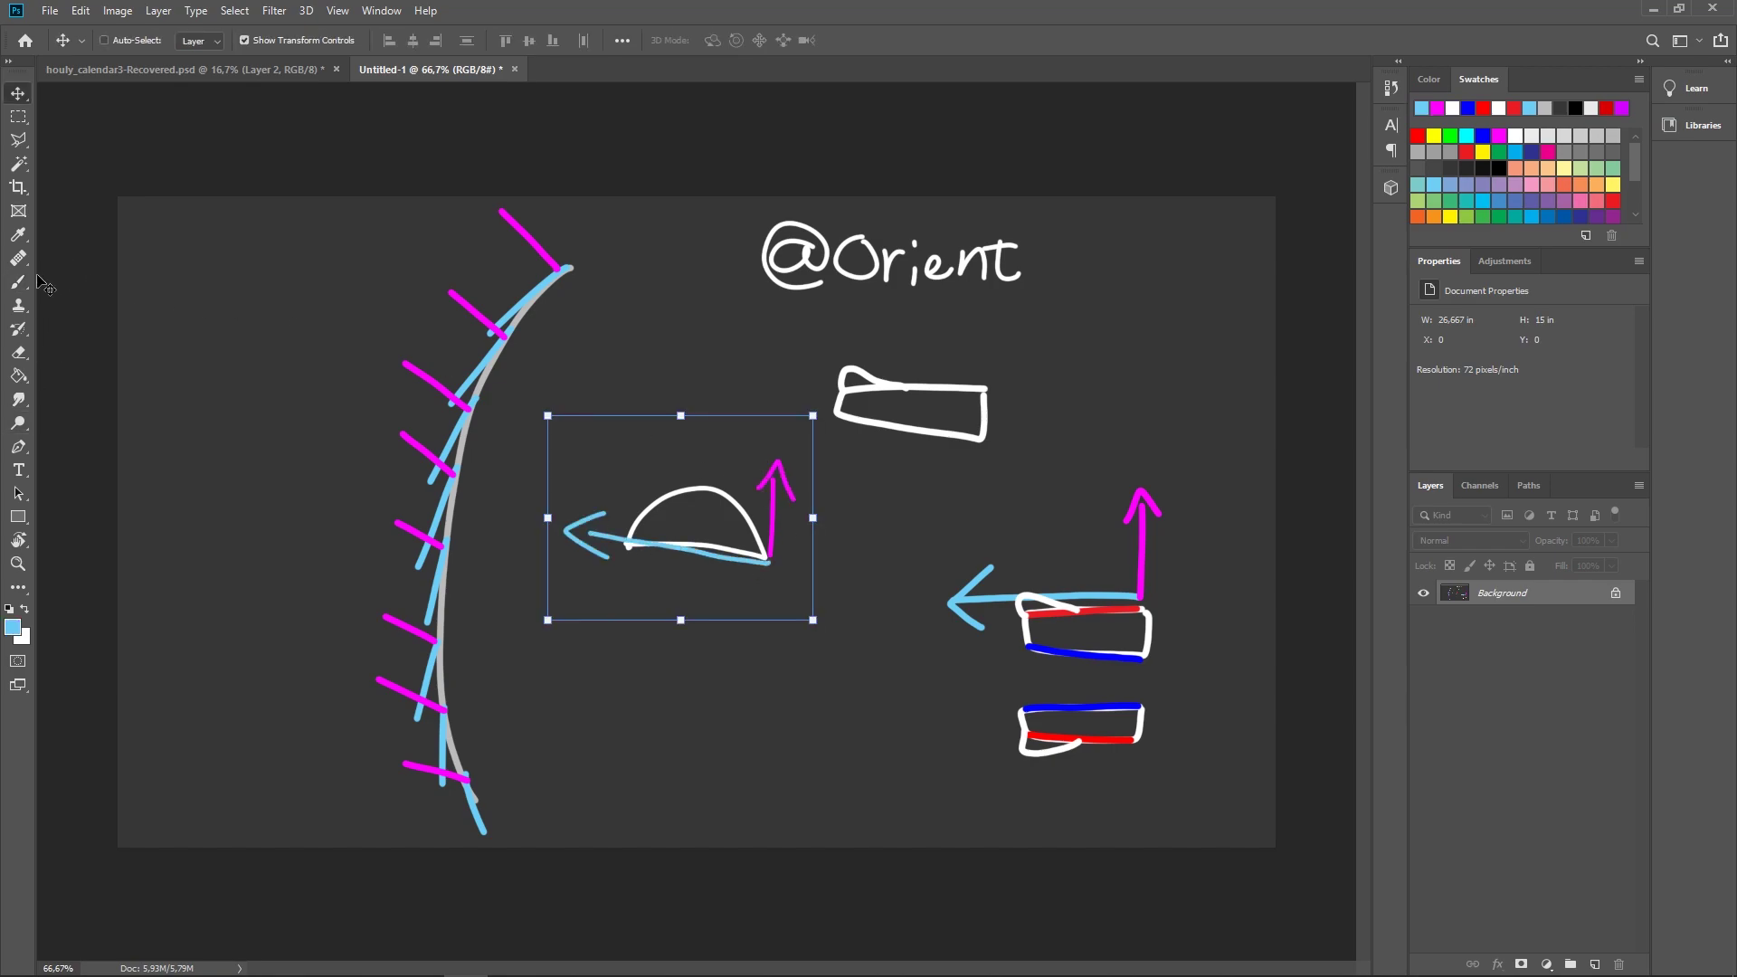
{"action": "left_click", "coordinate": [20, 283]}
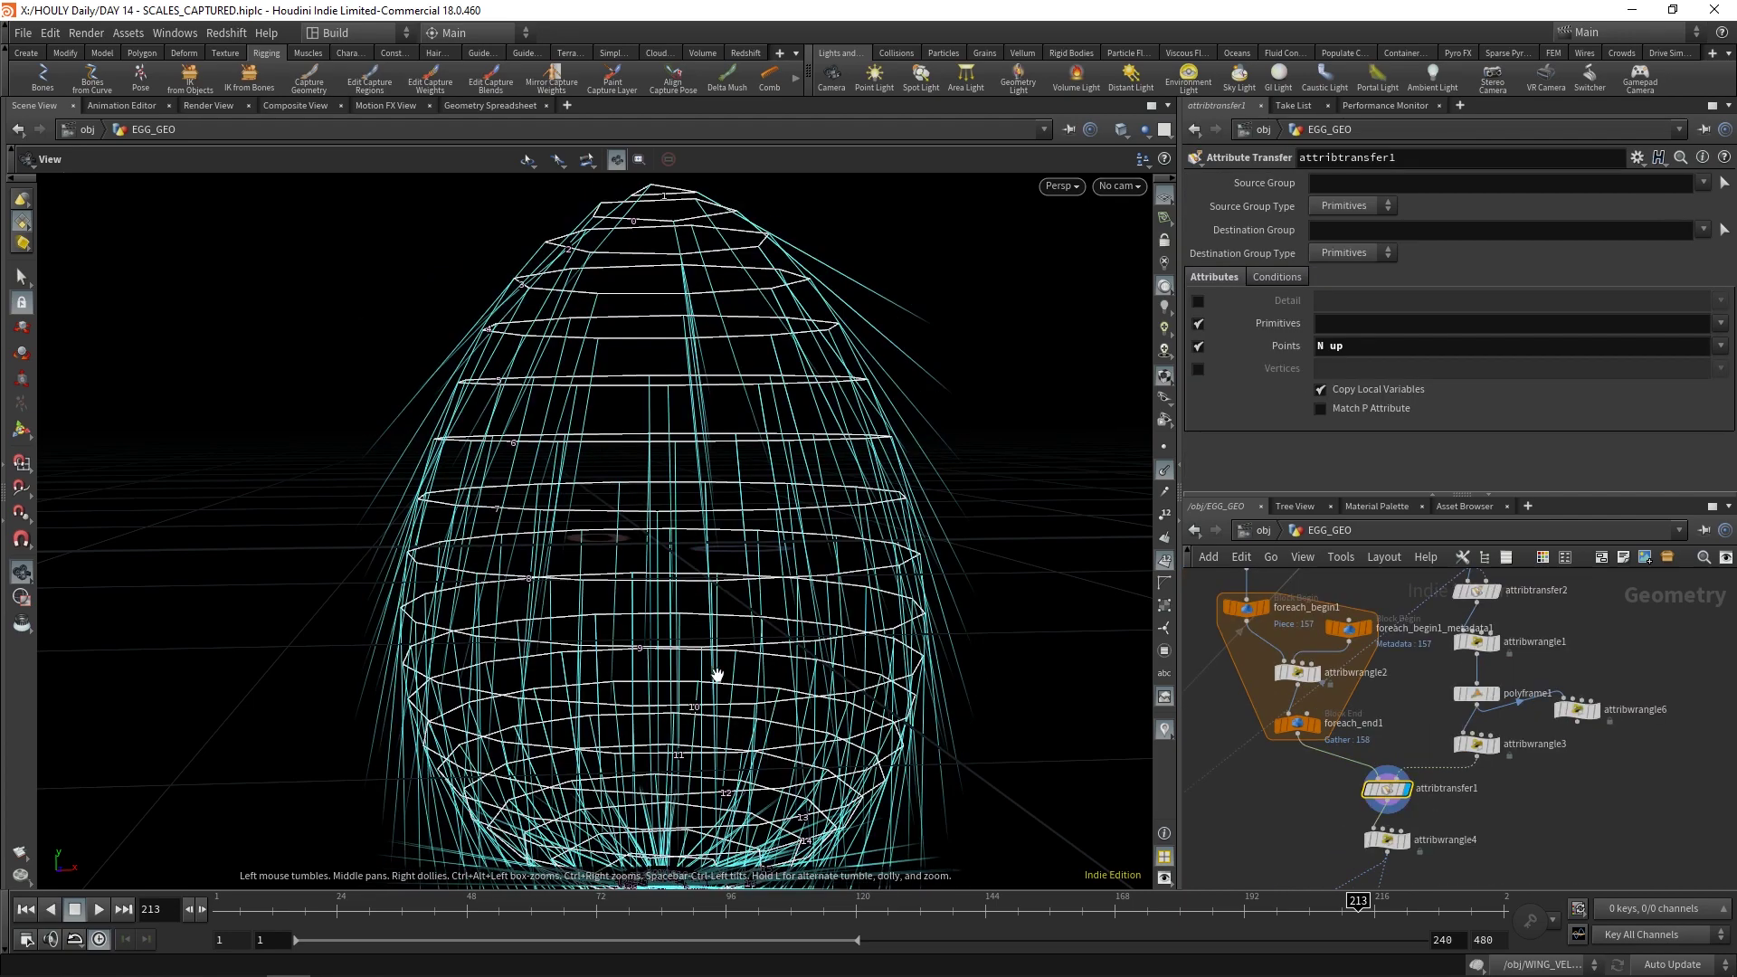
Step: Switch to Houdini, display attribwrangle4 and examine the floor function in its i@geo line
{"action": "scroll", "coordinate": [771, 528], "scroll_direction": "down", "scroll_amount": 4}
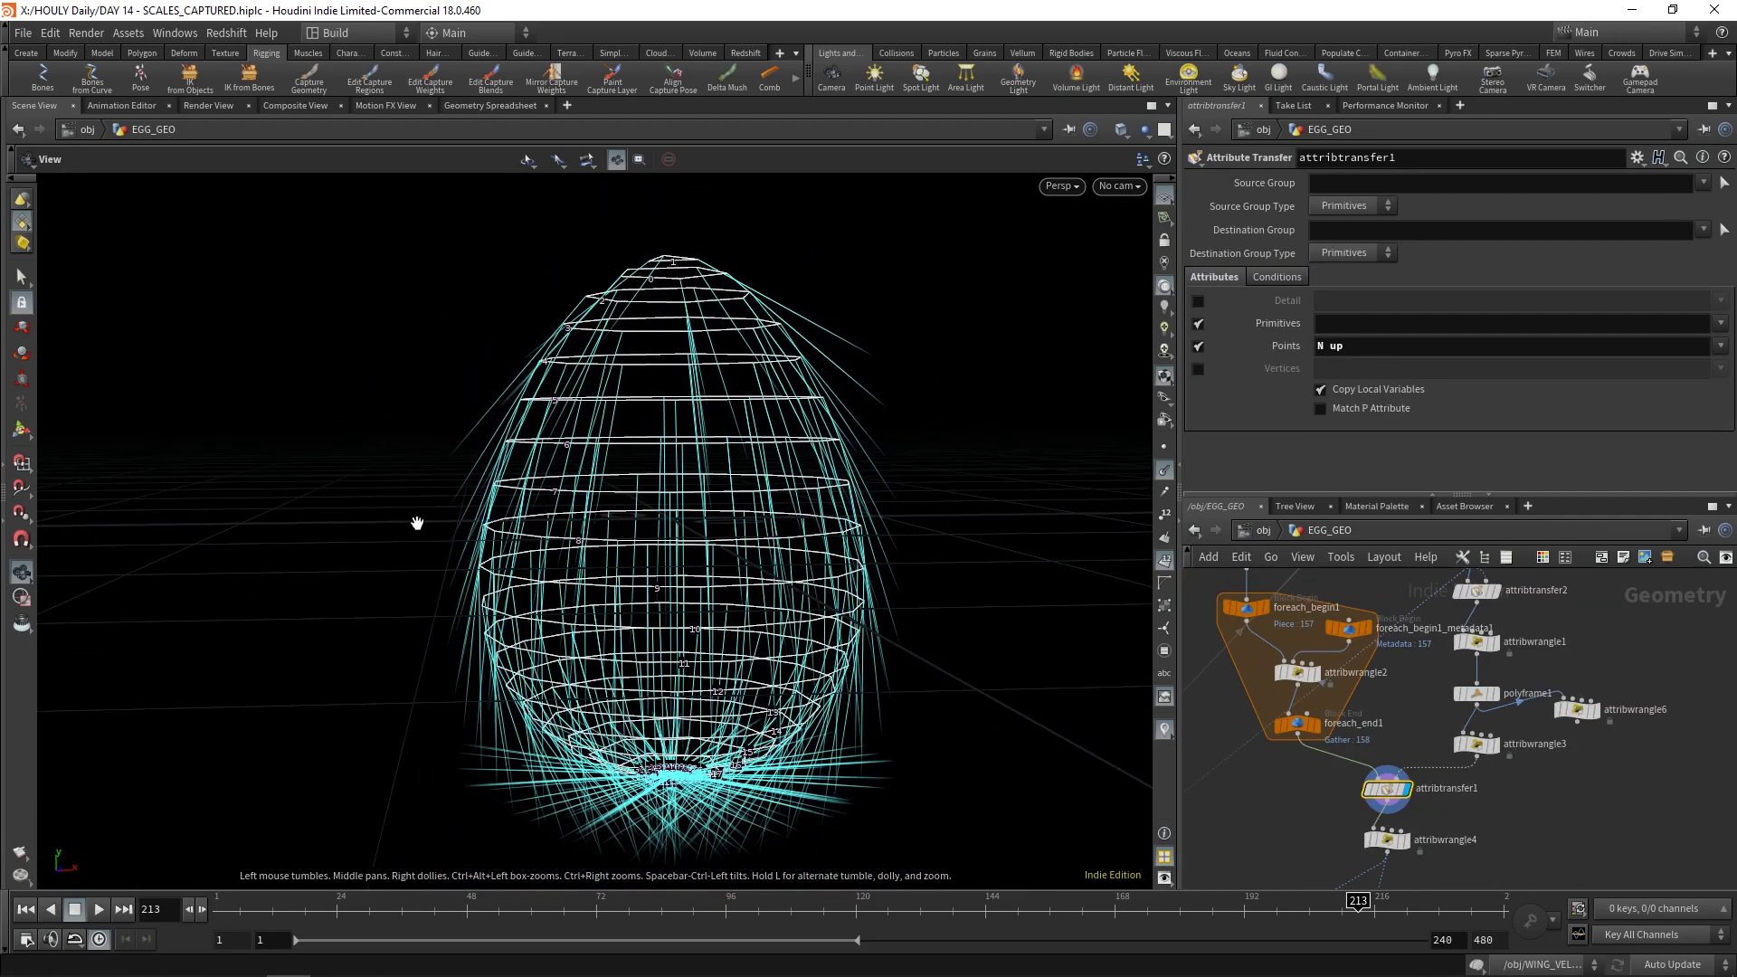
{"action": "middle_click_drag", "start_coordinate": [1303, 837], "coordinate": [1363, 721]}
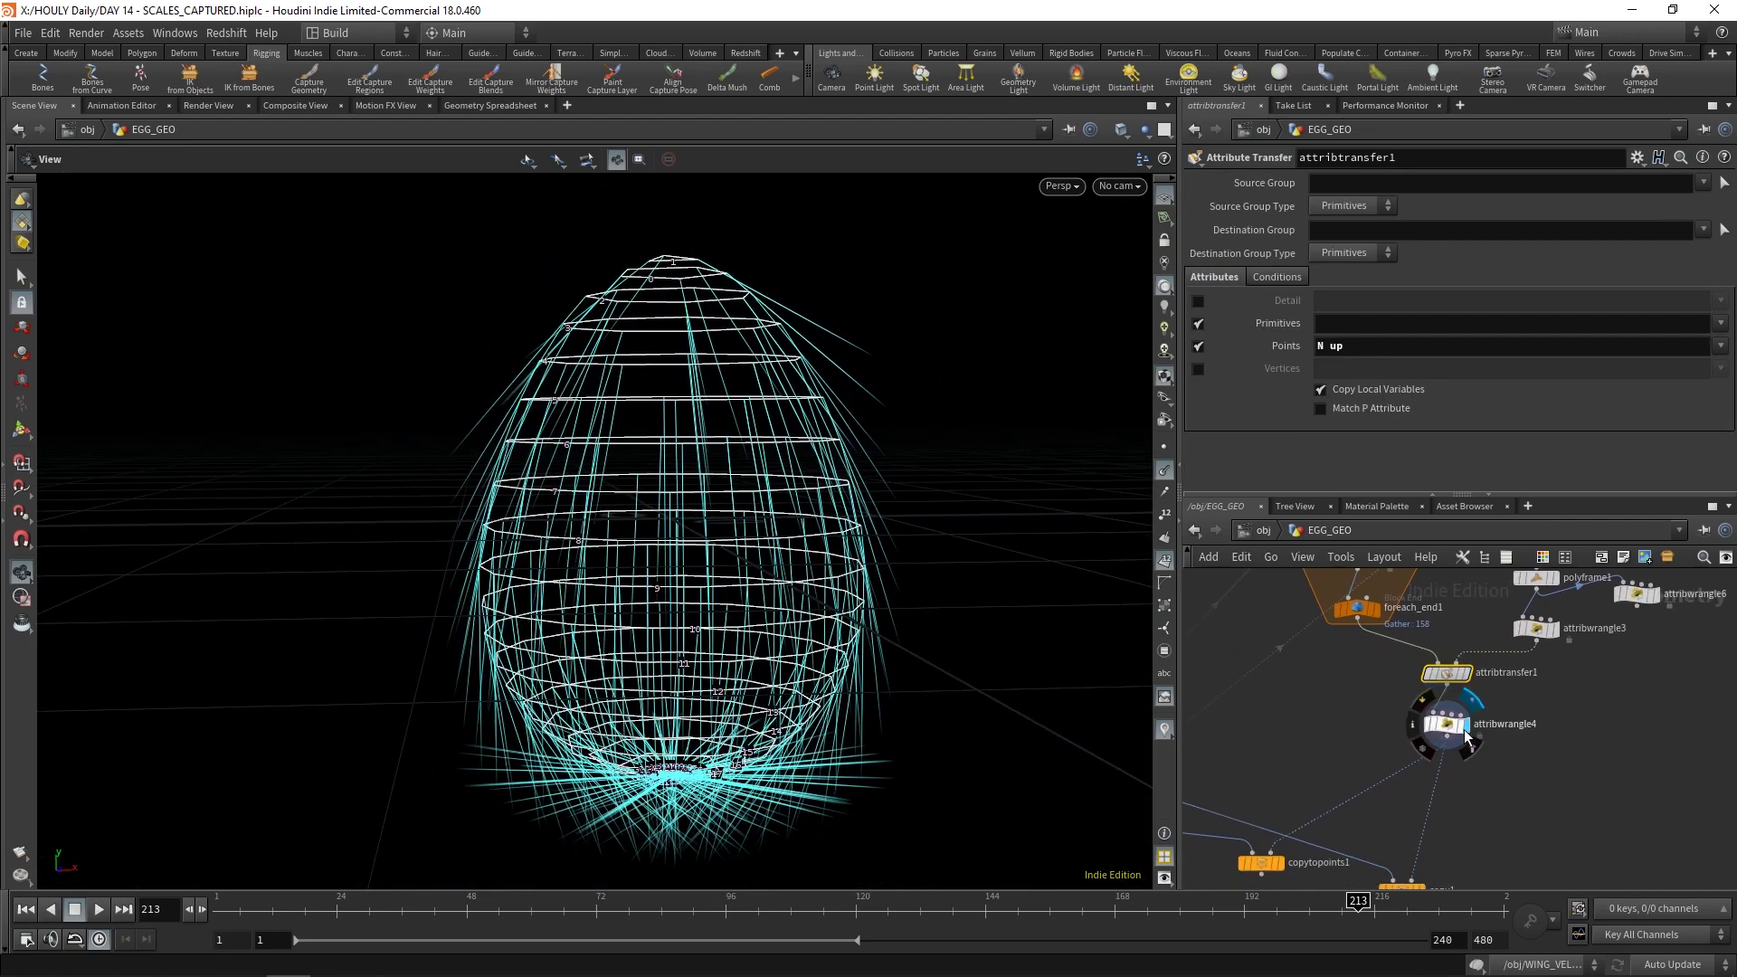
{"action": "left_click", "coordinate": [1464, 732]}
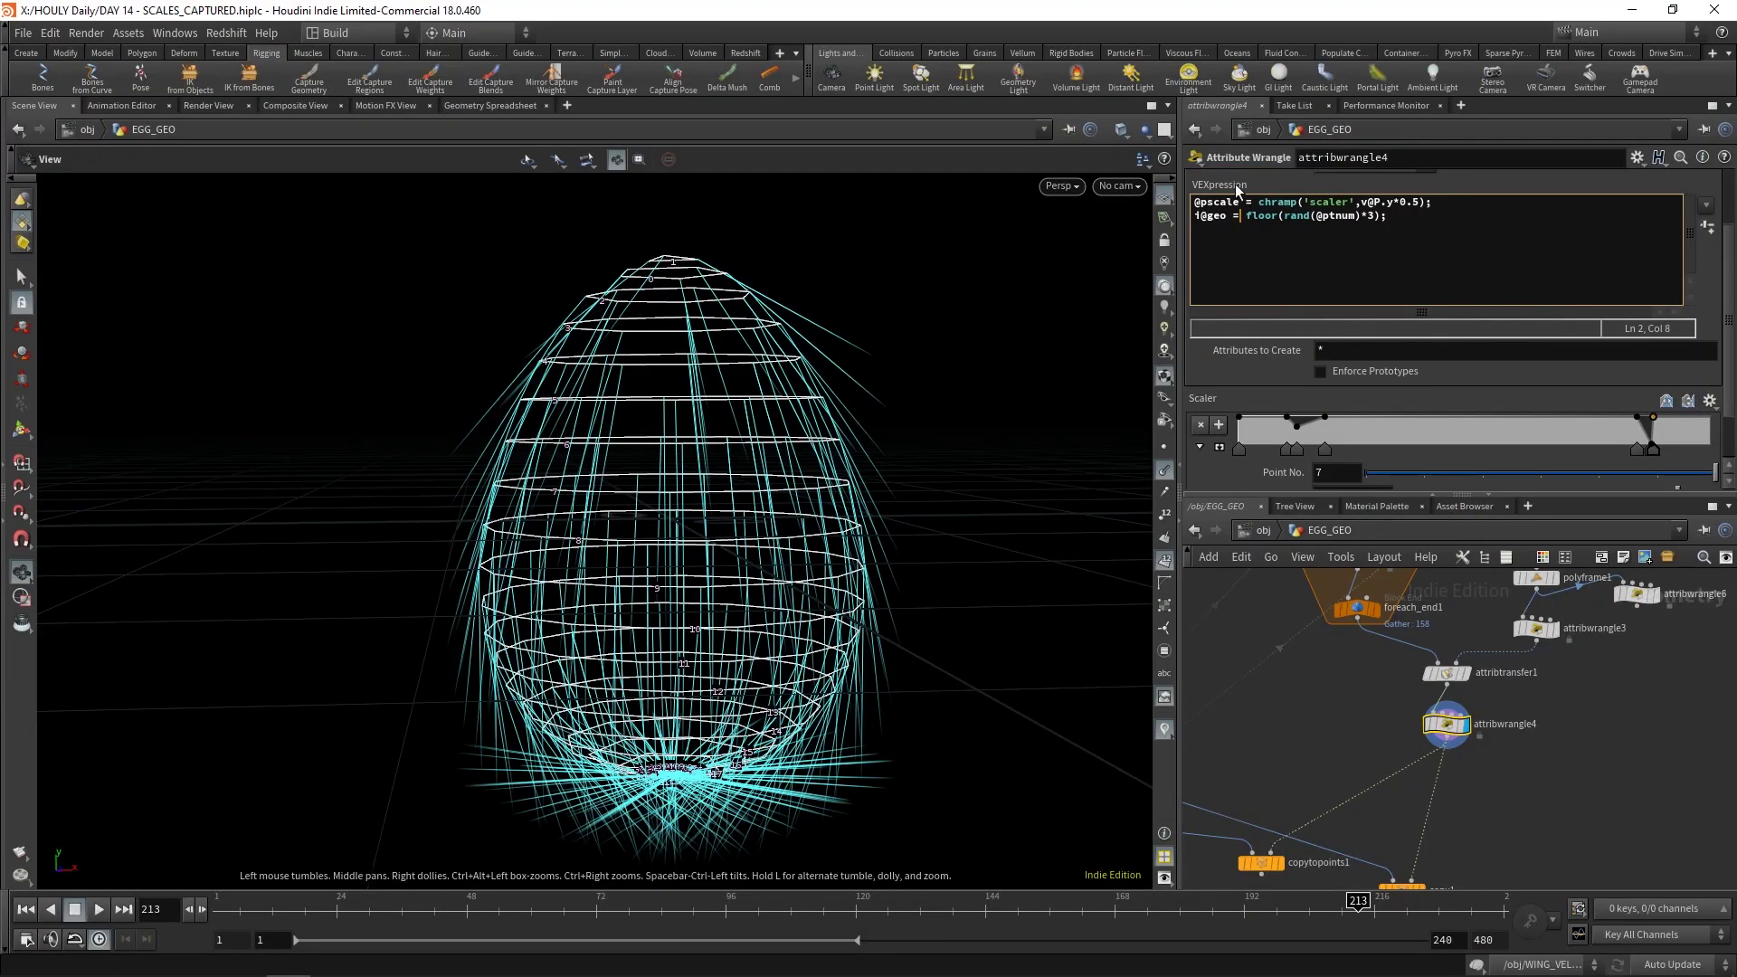
{"action": "left_click_drag", "start_coordinate": [1246, 219], "coordinate": [1277, 218]}
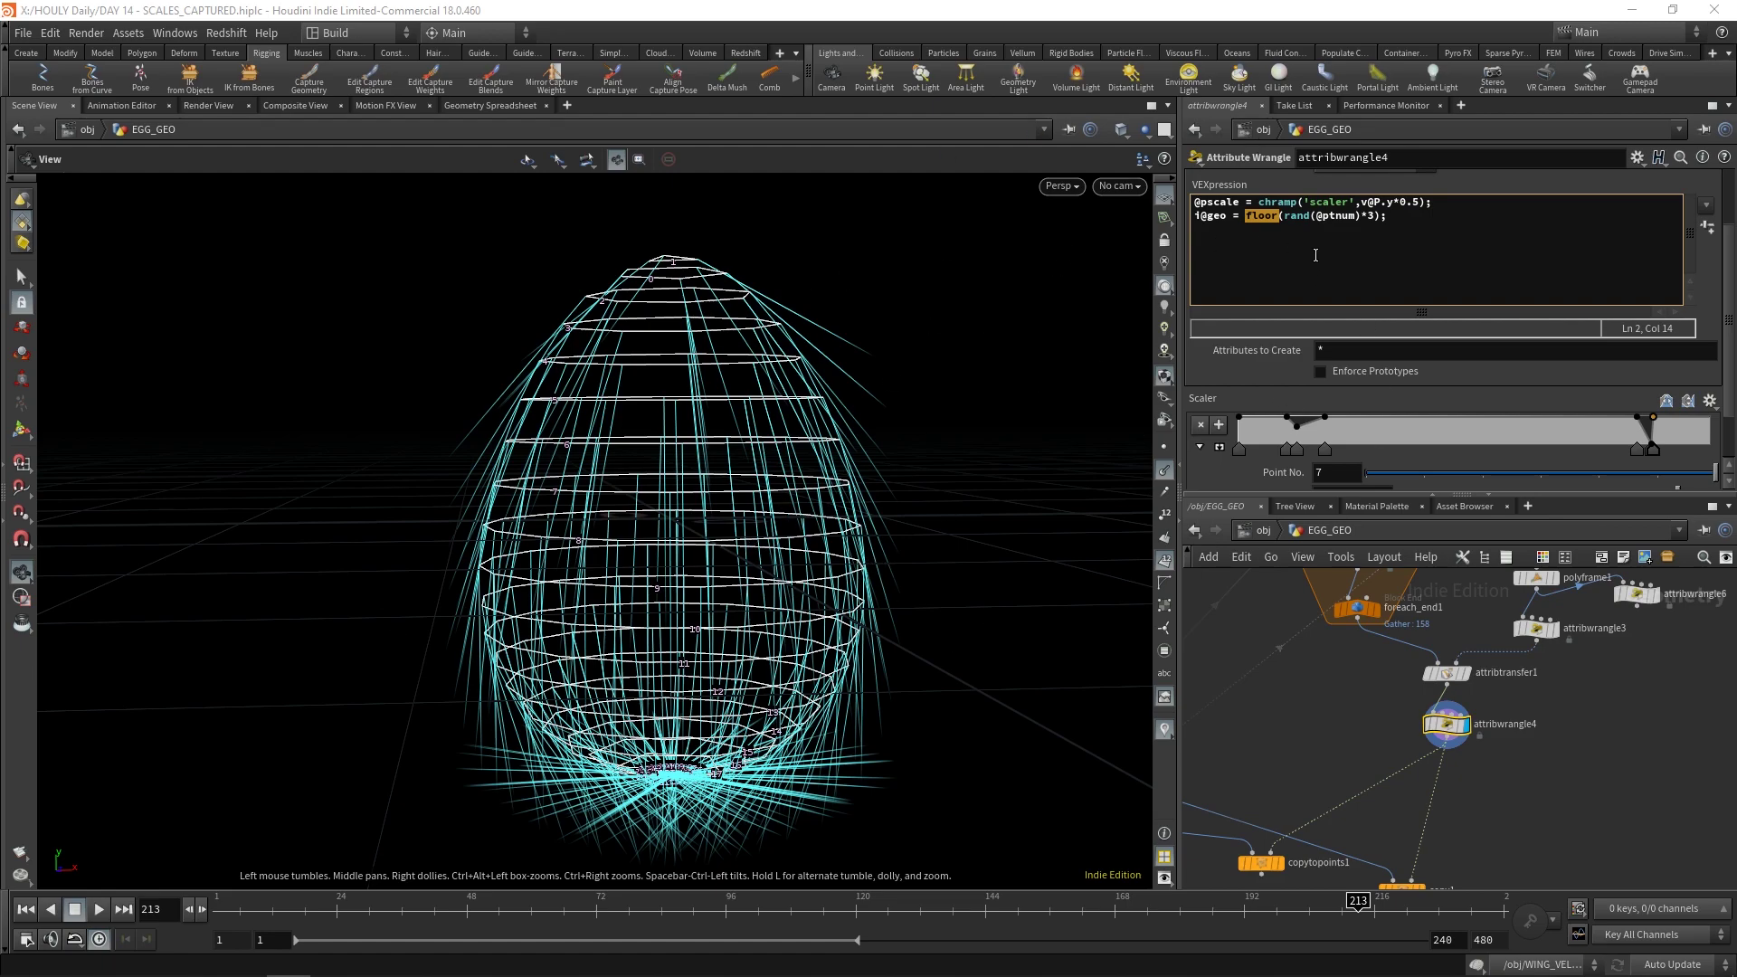
{"action": "left_click", "coordinate": [1401, 211]}
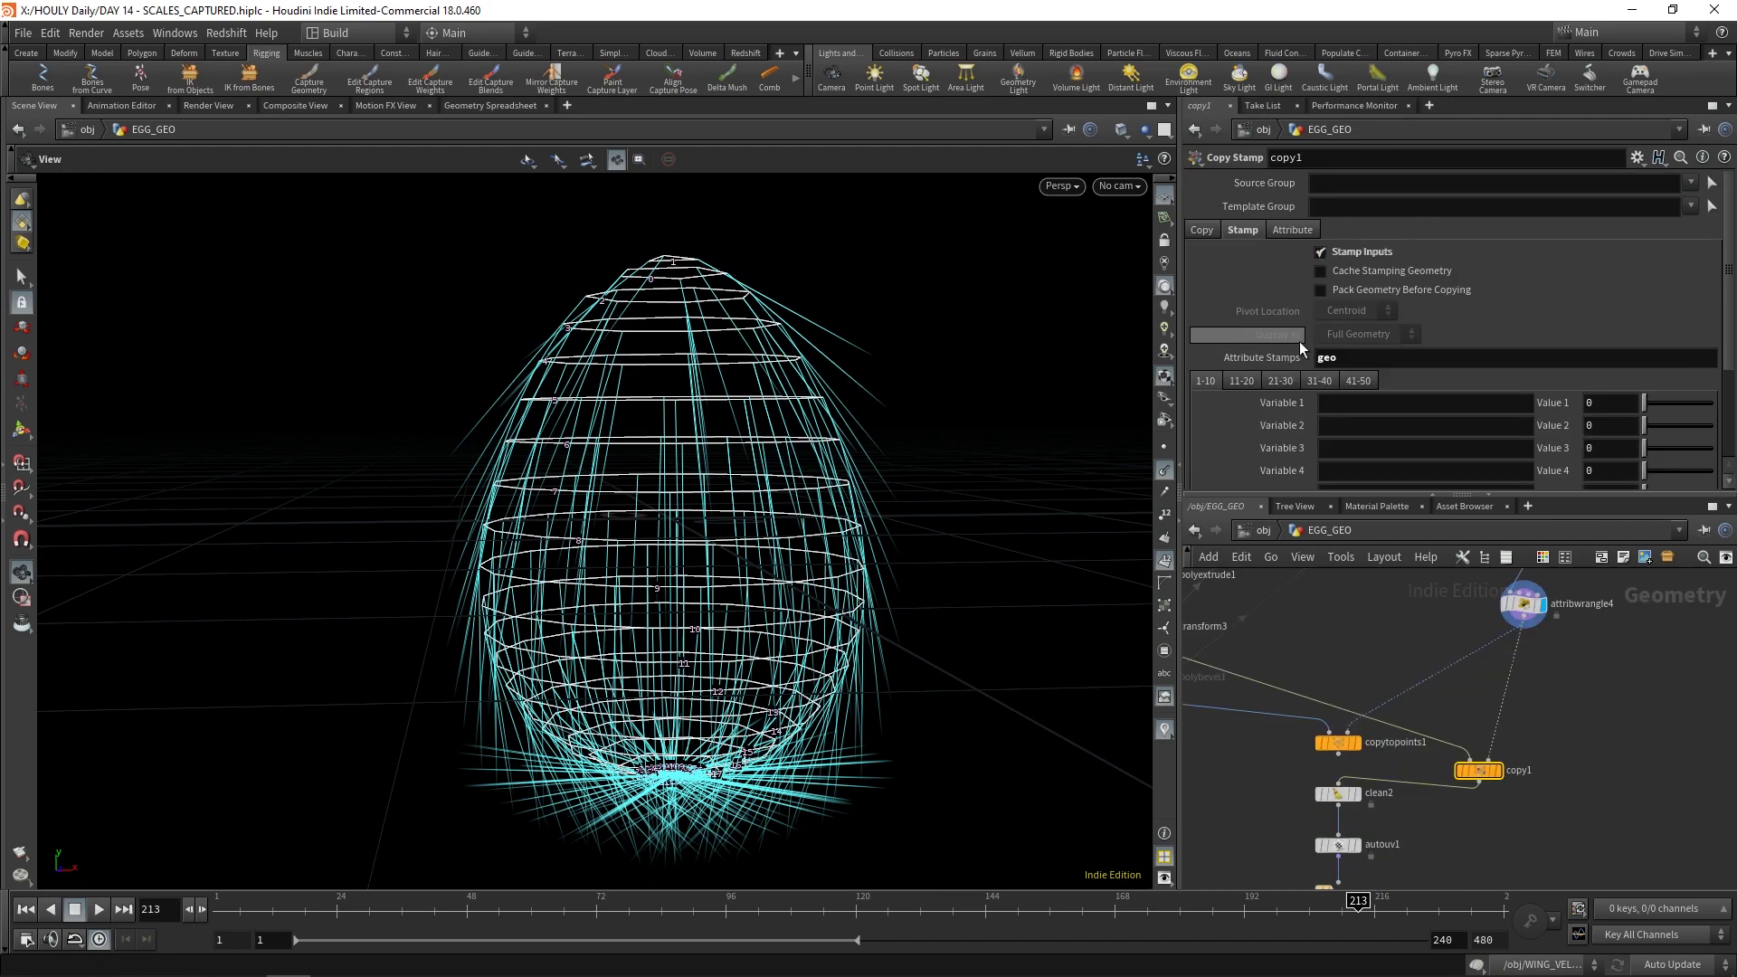
Step: Place the copy1 node beside copytopoints1 and compare its Attribute Stamps entry with the geo attribute in attribwrangle4
{"action": "mouse_move", "coordinate": [1484, 778]}
{"action": "left_click_drag", "start_coordinate": [1484, 778], "coordinate": [1466, 750]}
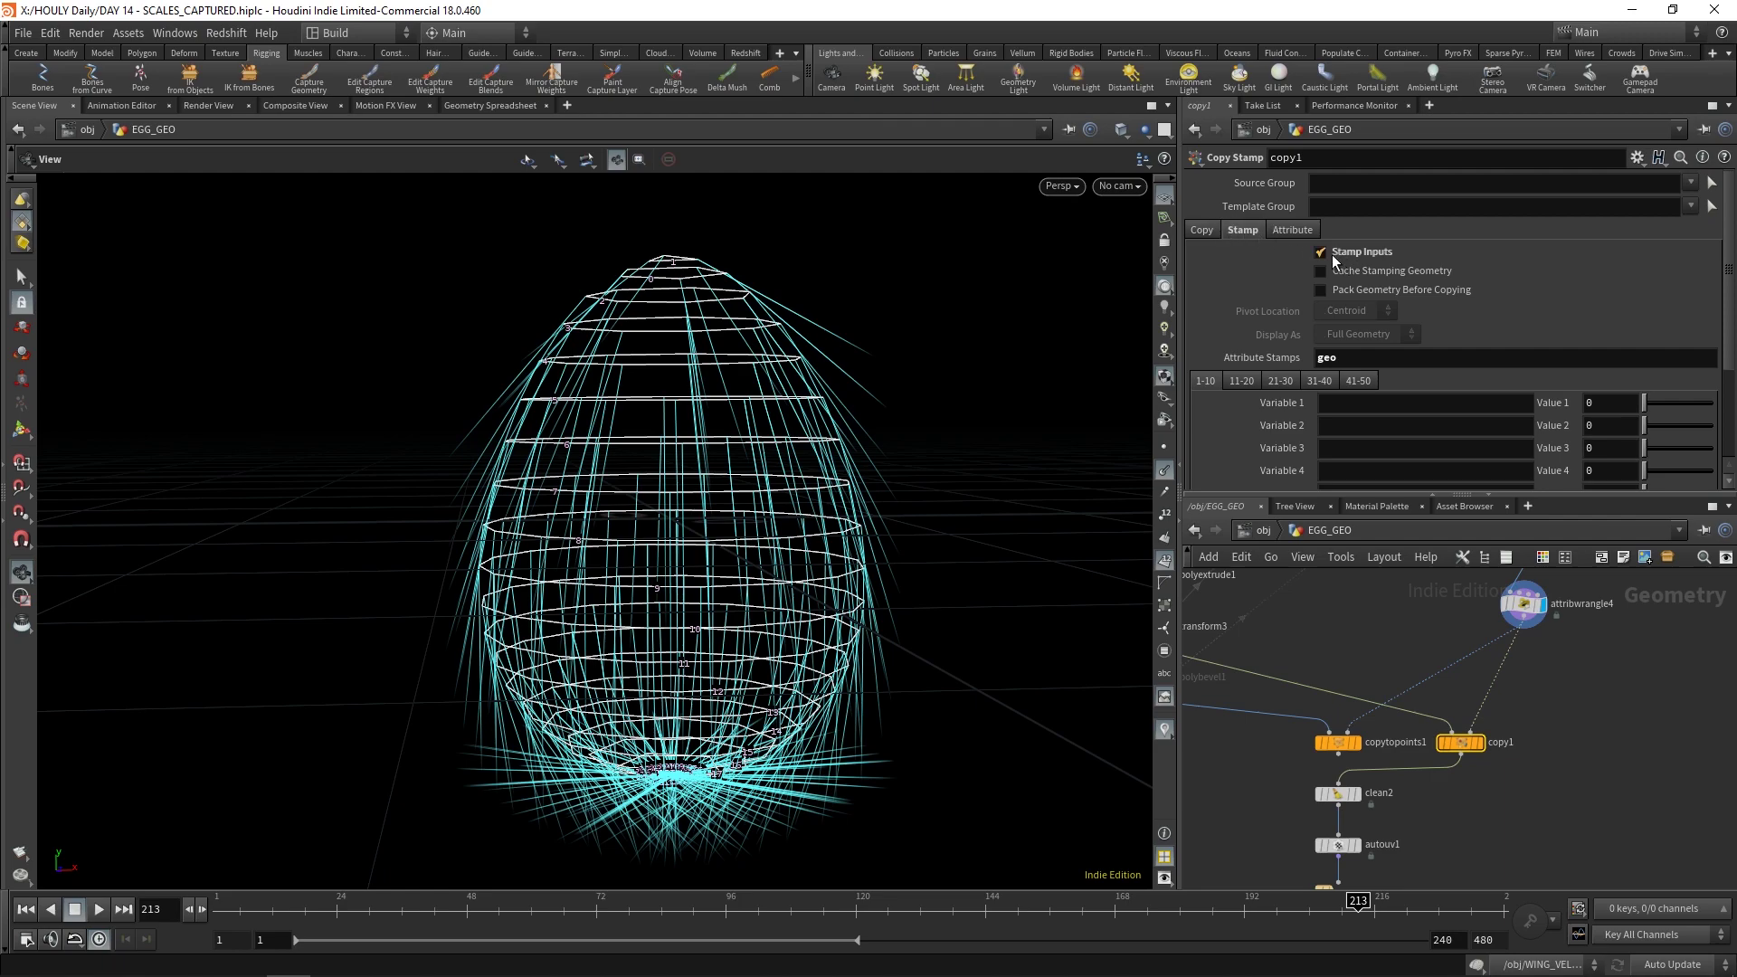
{"action": "double_click", "coordinate": [1326, 357]}
{"action": "left_click", "coordinate": [1518, 617]}
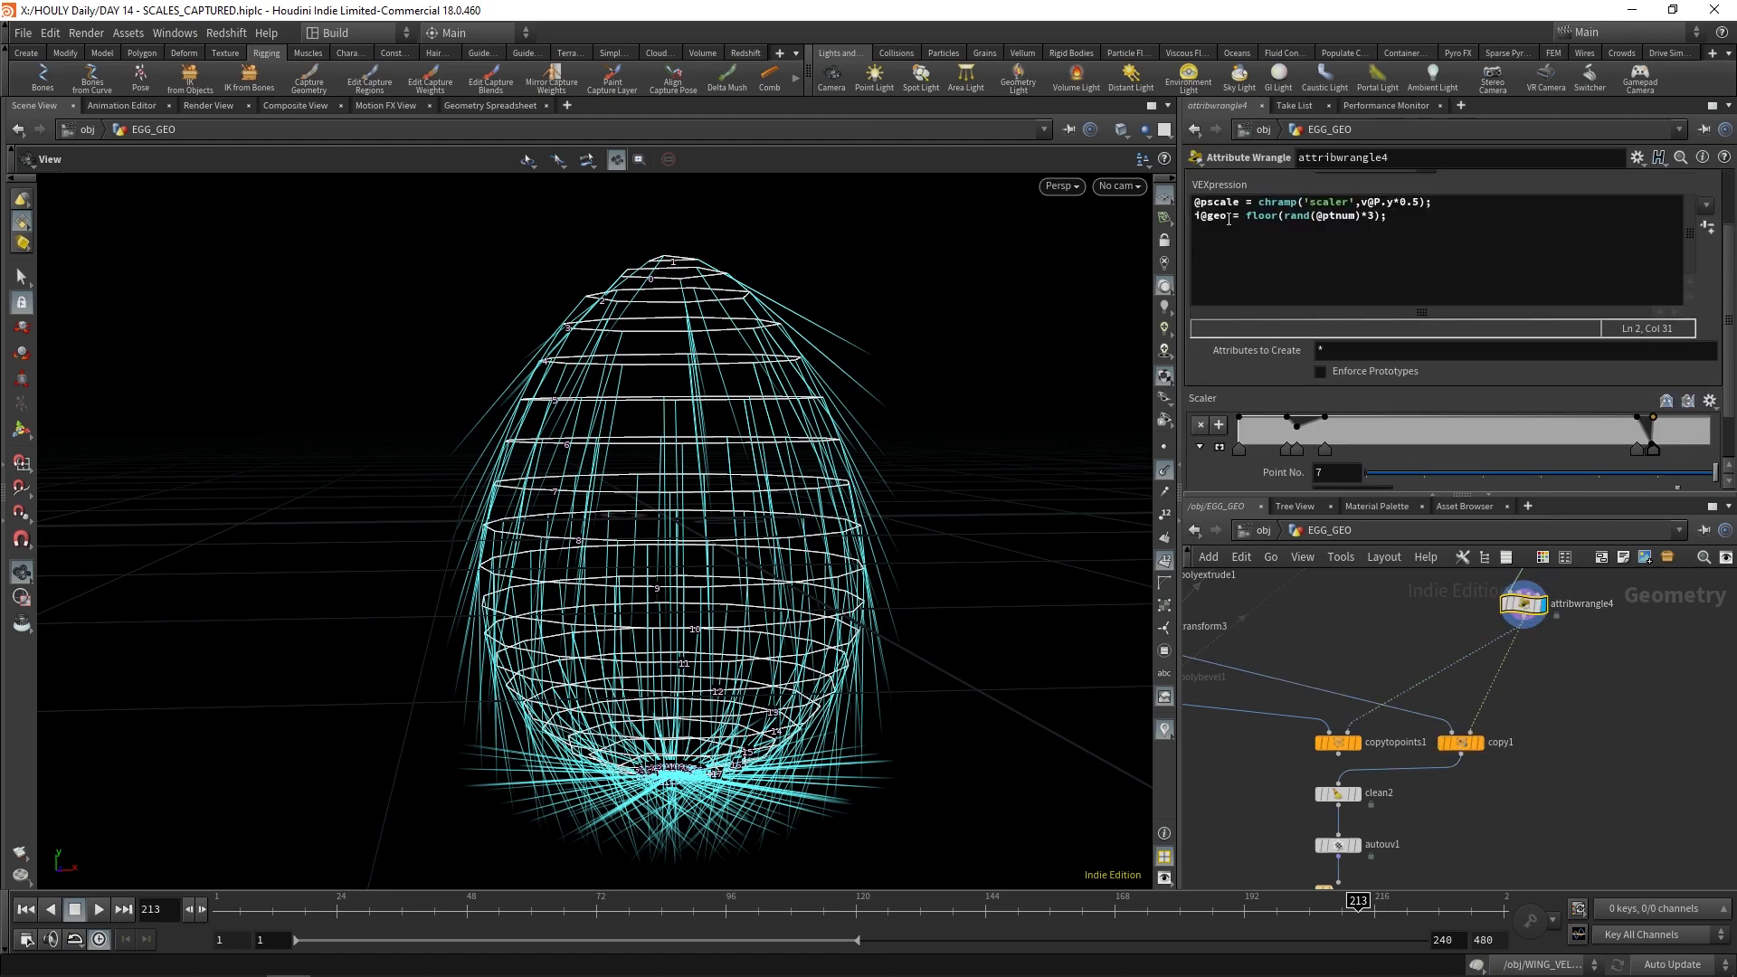
{"action": "left_click", "coordinate": [1459, 743]}
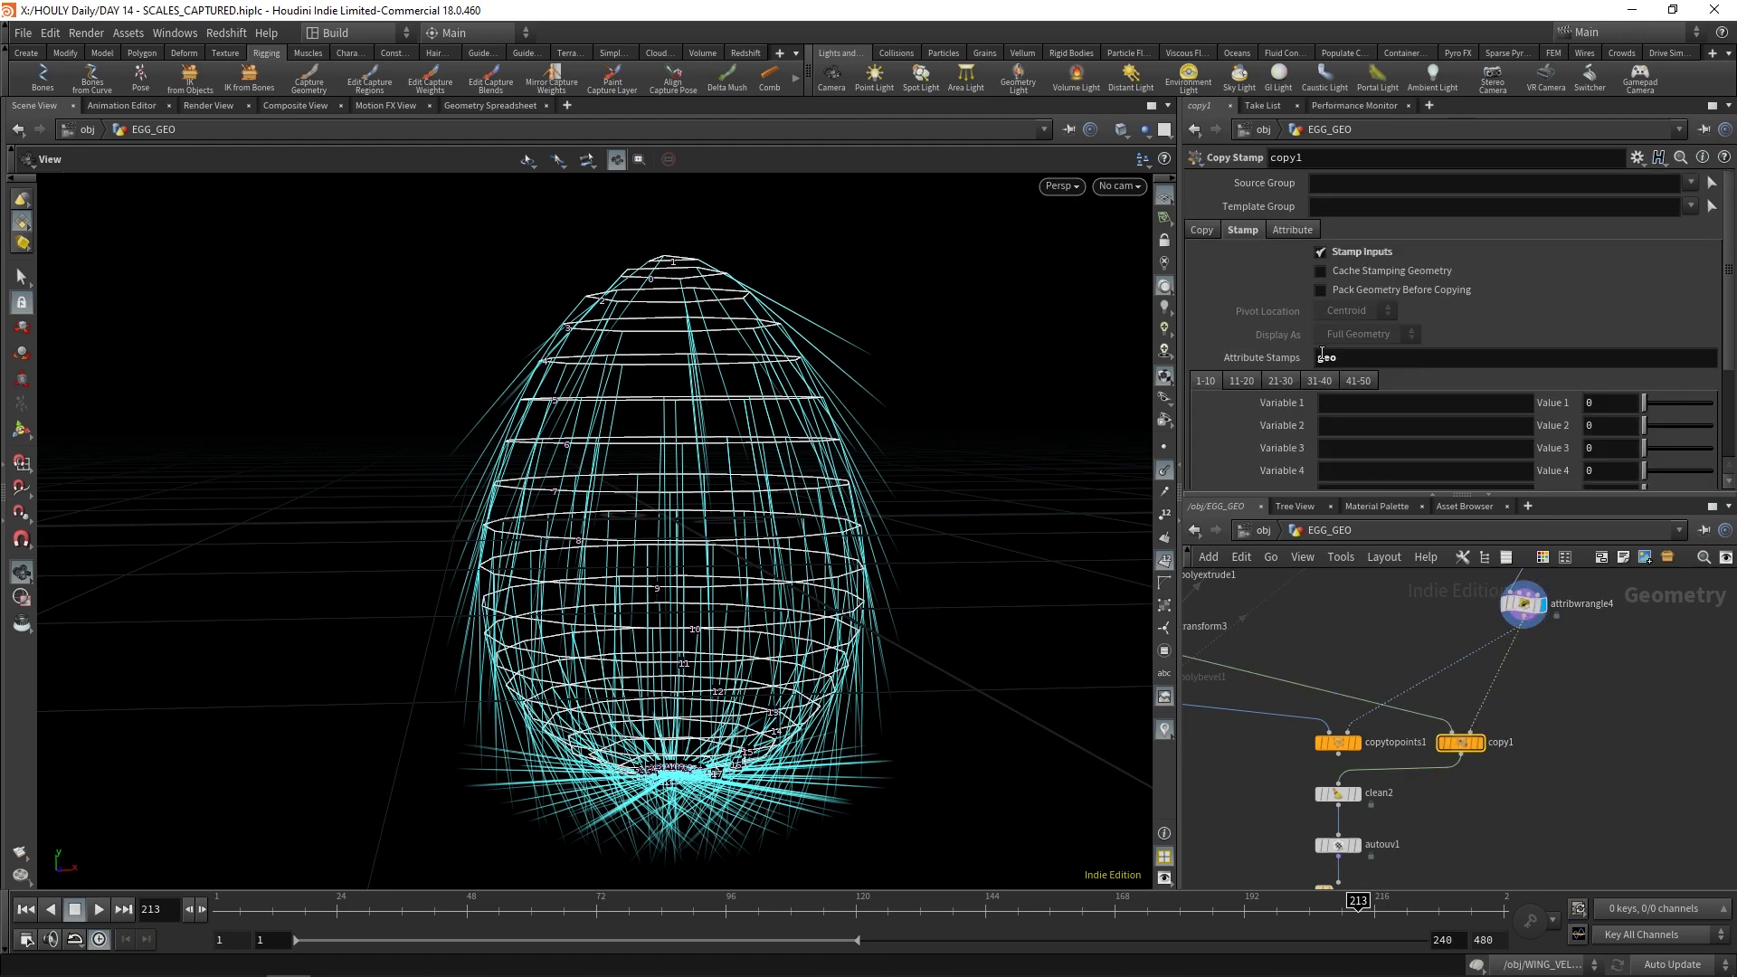
Step: Open switch1's Select Input expression in the expression editor and enlarge the editor window
{"action": "middle_click_drag", "start_coordinate": [1336, 653], "coordinate": [1478, 686]}
{"action": "scroll", "coordinate": [1453, 661], "scroll_direction": "down", "scroll_amount": 1}
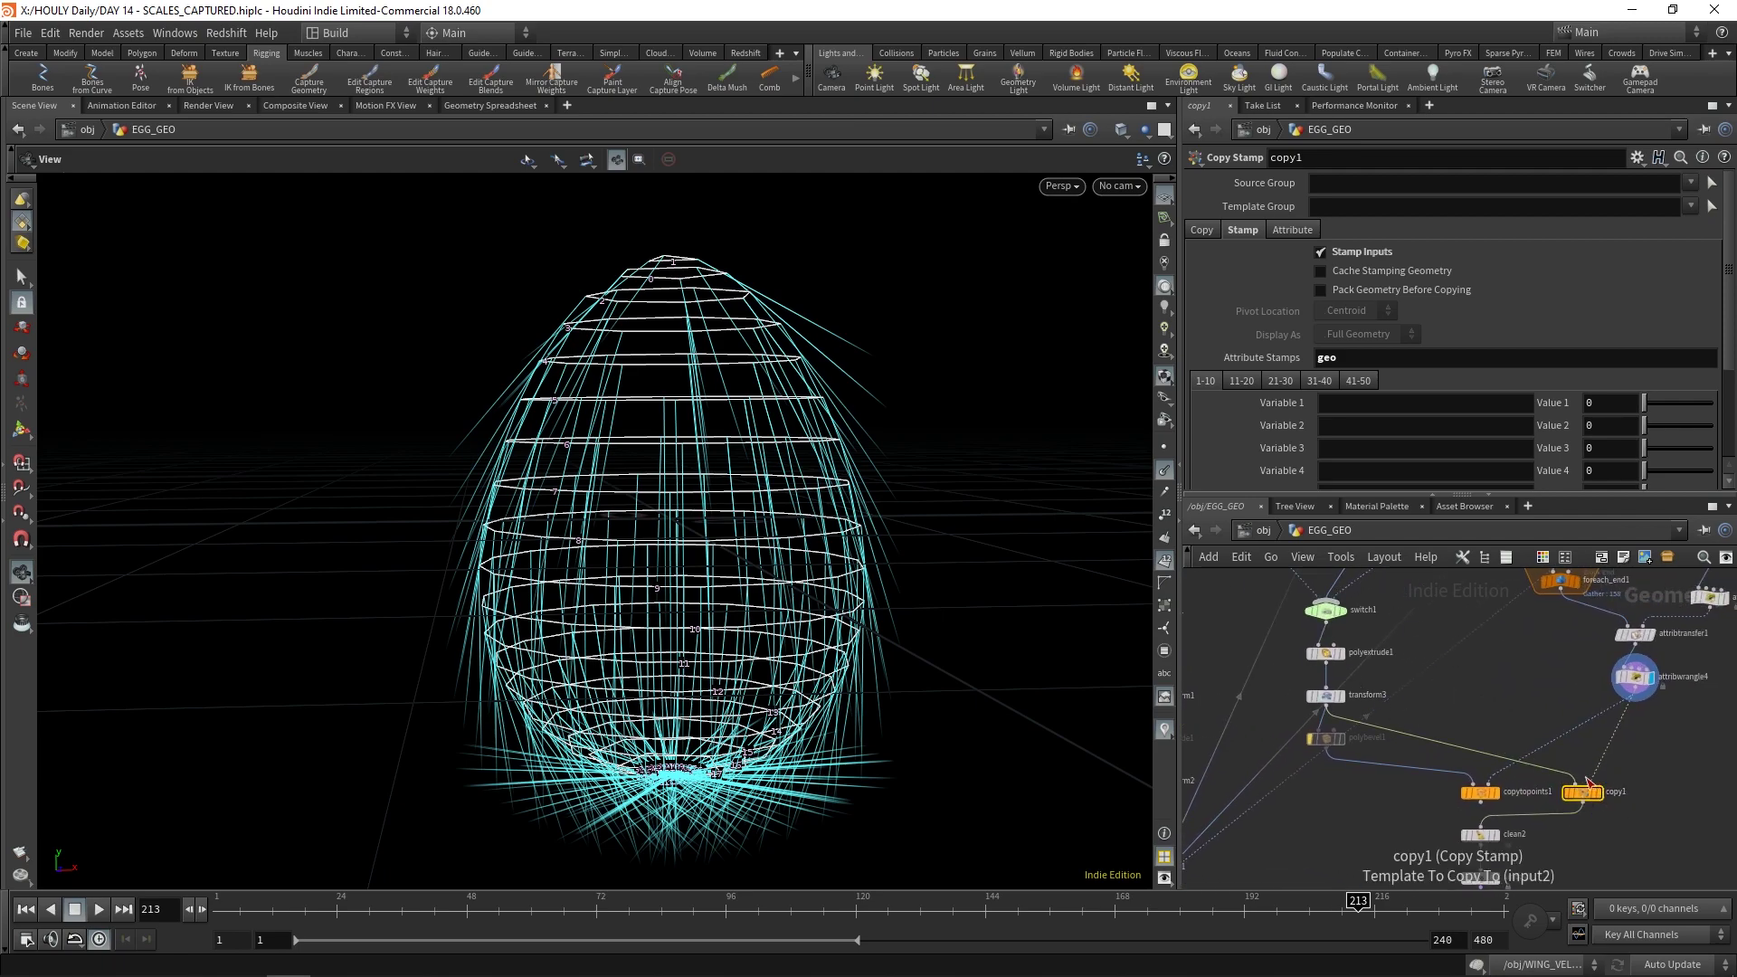
{"action": "middle_click_drag", "start_coordinate": [1396, 658], "coordinate": [1443, 744]}
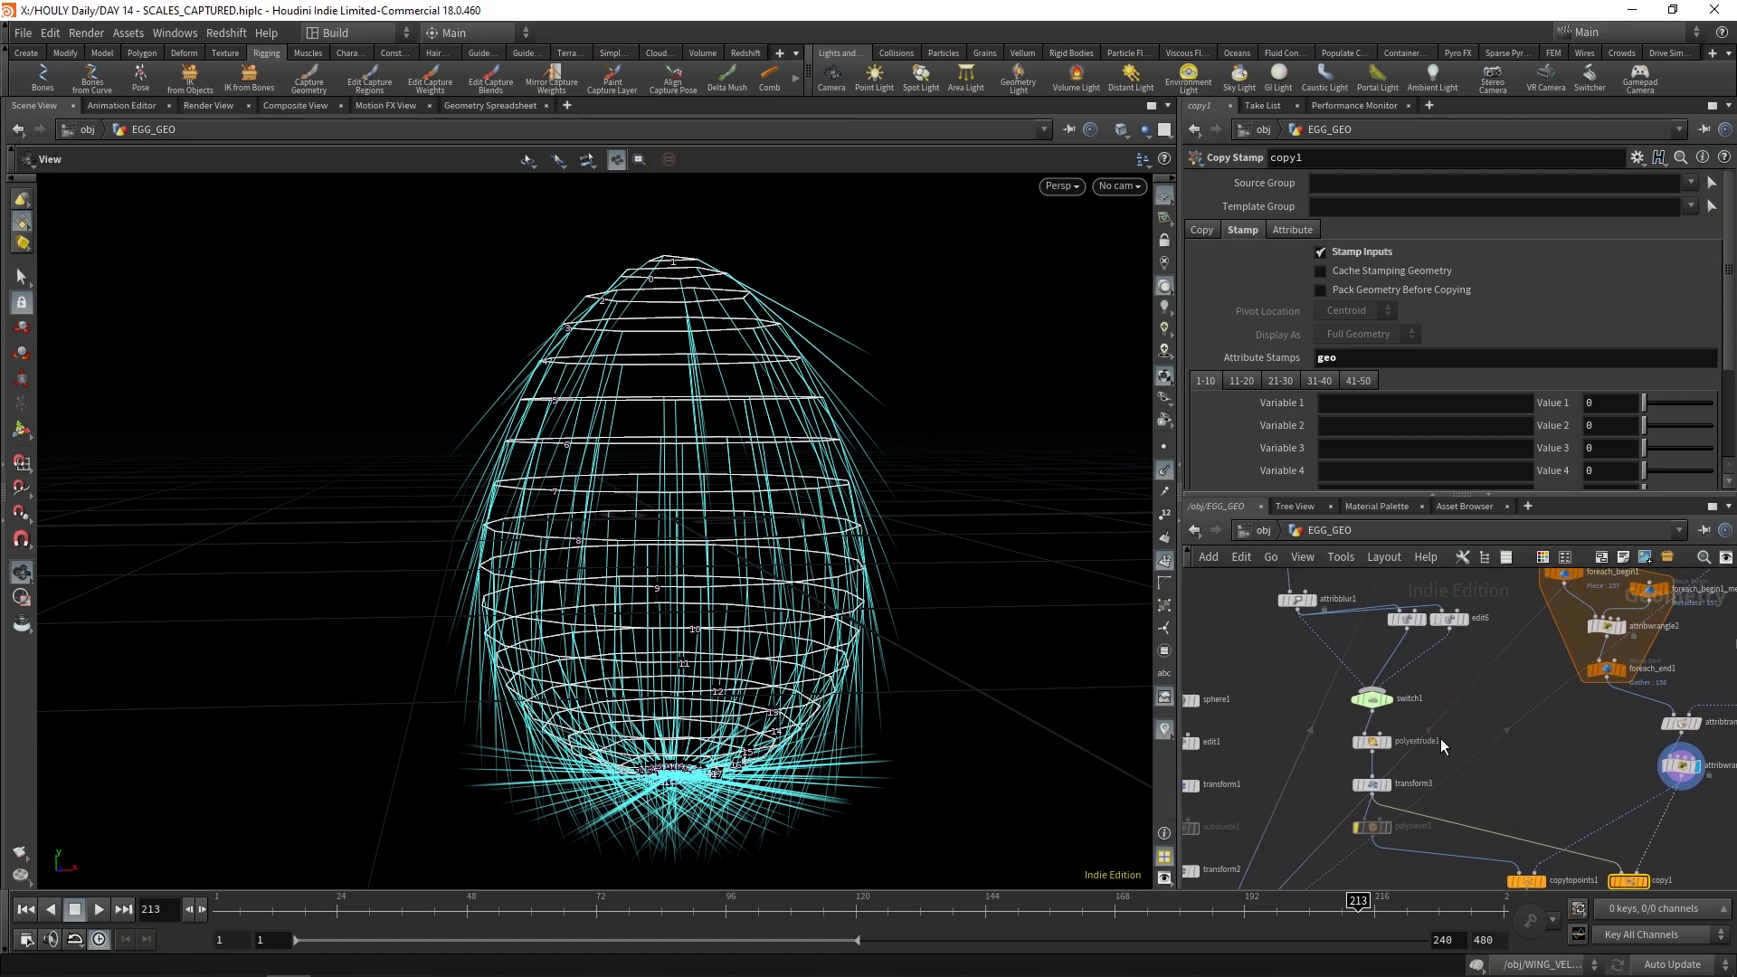
{"action": "scroll", "coordinate": [1375, 706], "scroll_direction": "up", "scroll_amount": 1}
{"action": "left_click", "coordinate": [1346, 710]}
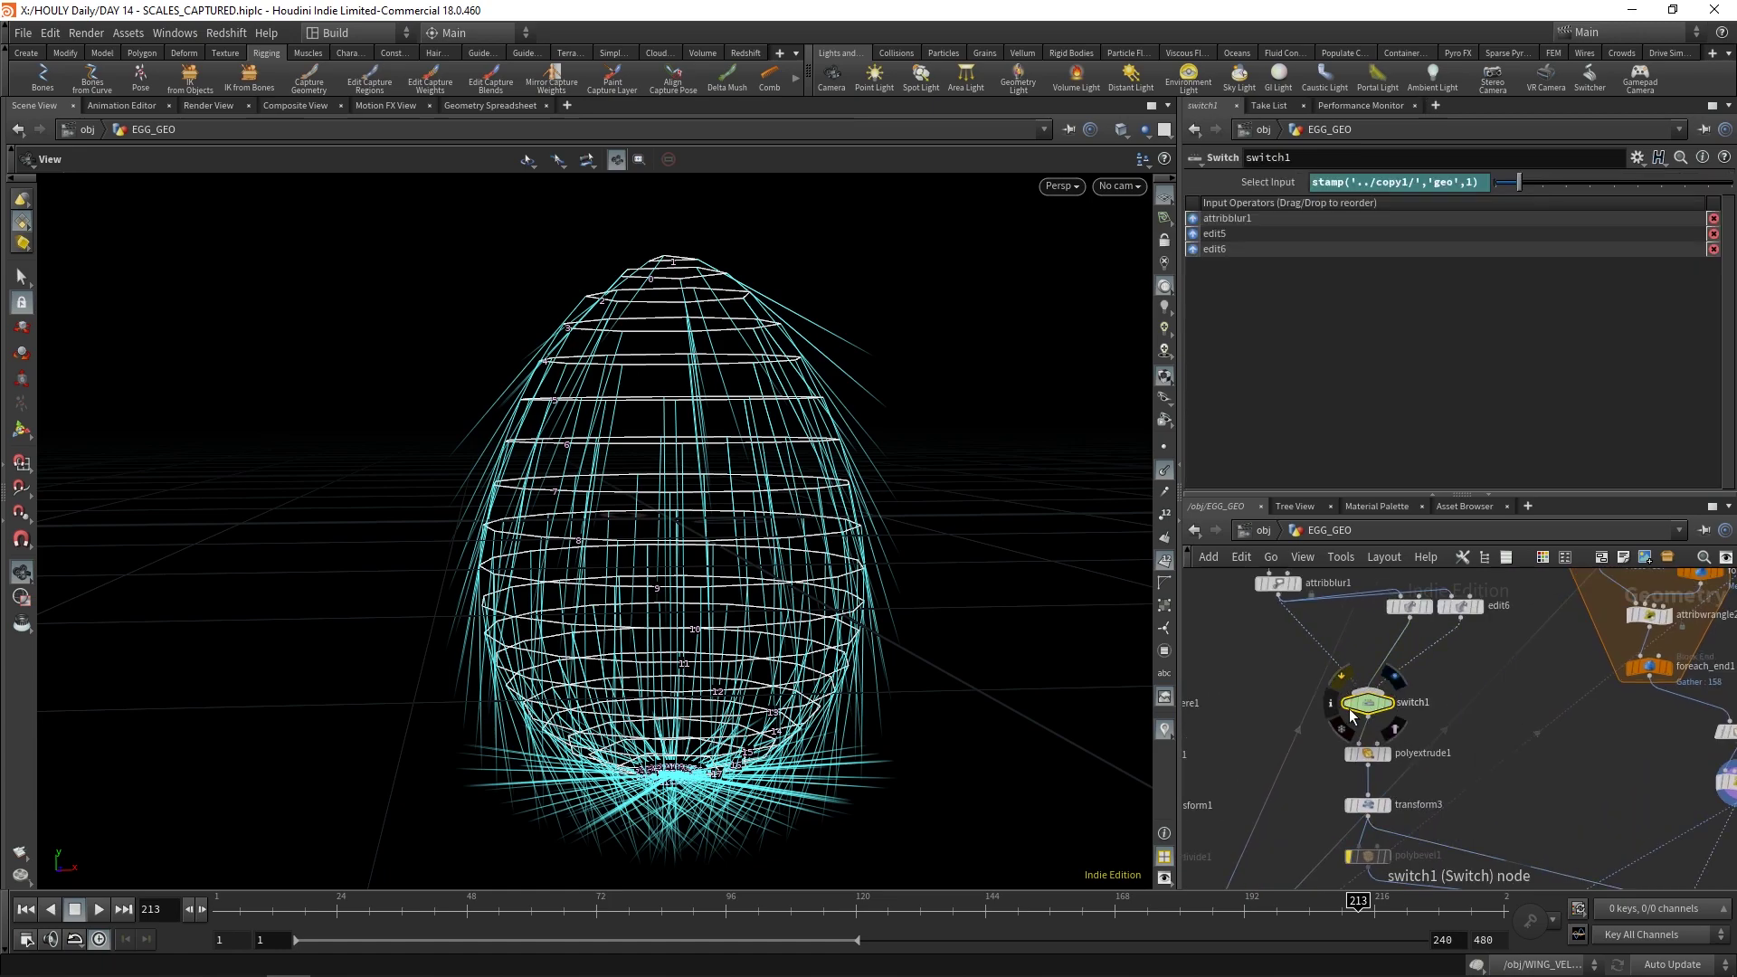
{"action": "left_click", "coordinate": [1362, 184]}
{"action": "left_click", "coordinate": [1363, 183]}
{"action": "key", "text": "alt+e"}
{"action": "left_click_drag", "start_coordinate": [1379, 72], "coordinate": [1077, 196]}
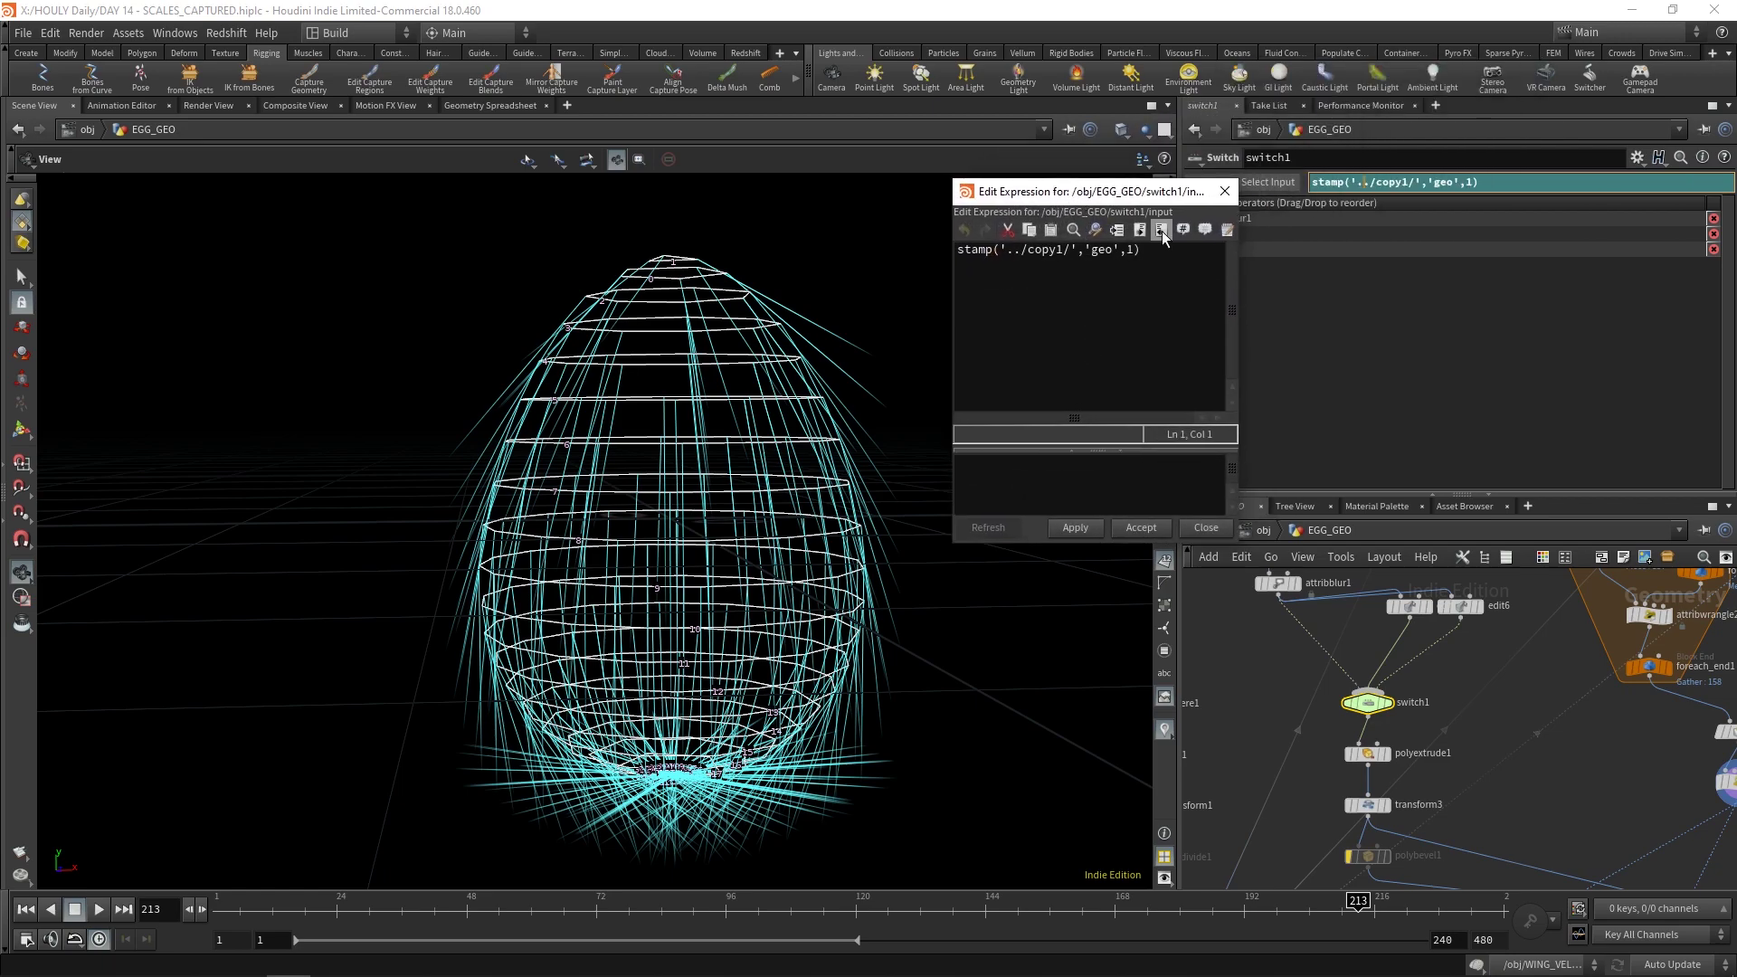
{"action": "left_click_drag", "start_coordinate": [1239, 287], "coordinate": [1593, 295]}
{"action": "left_click_drag", "start_coordinate": [1412, 544], "coordinate": [1411, 698]}
{"action": "left_click_drag", "start_coordinate": [1102, 192], "coordinate": [814, 186]}
Step: Examine the copy1 path, geo variable and default value in the stamp expression, and show Select Input's evaluated value
{"action": "left_click", "coordinate": [721, 244]}
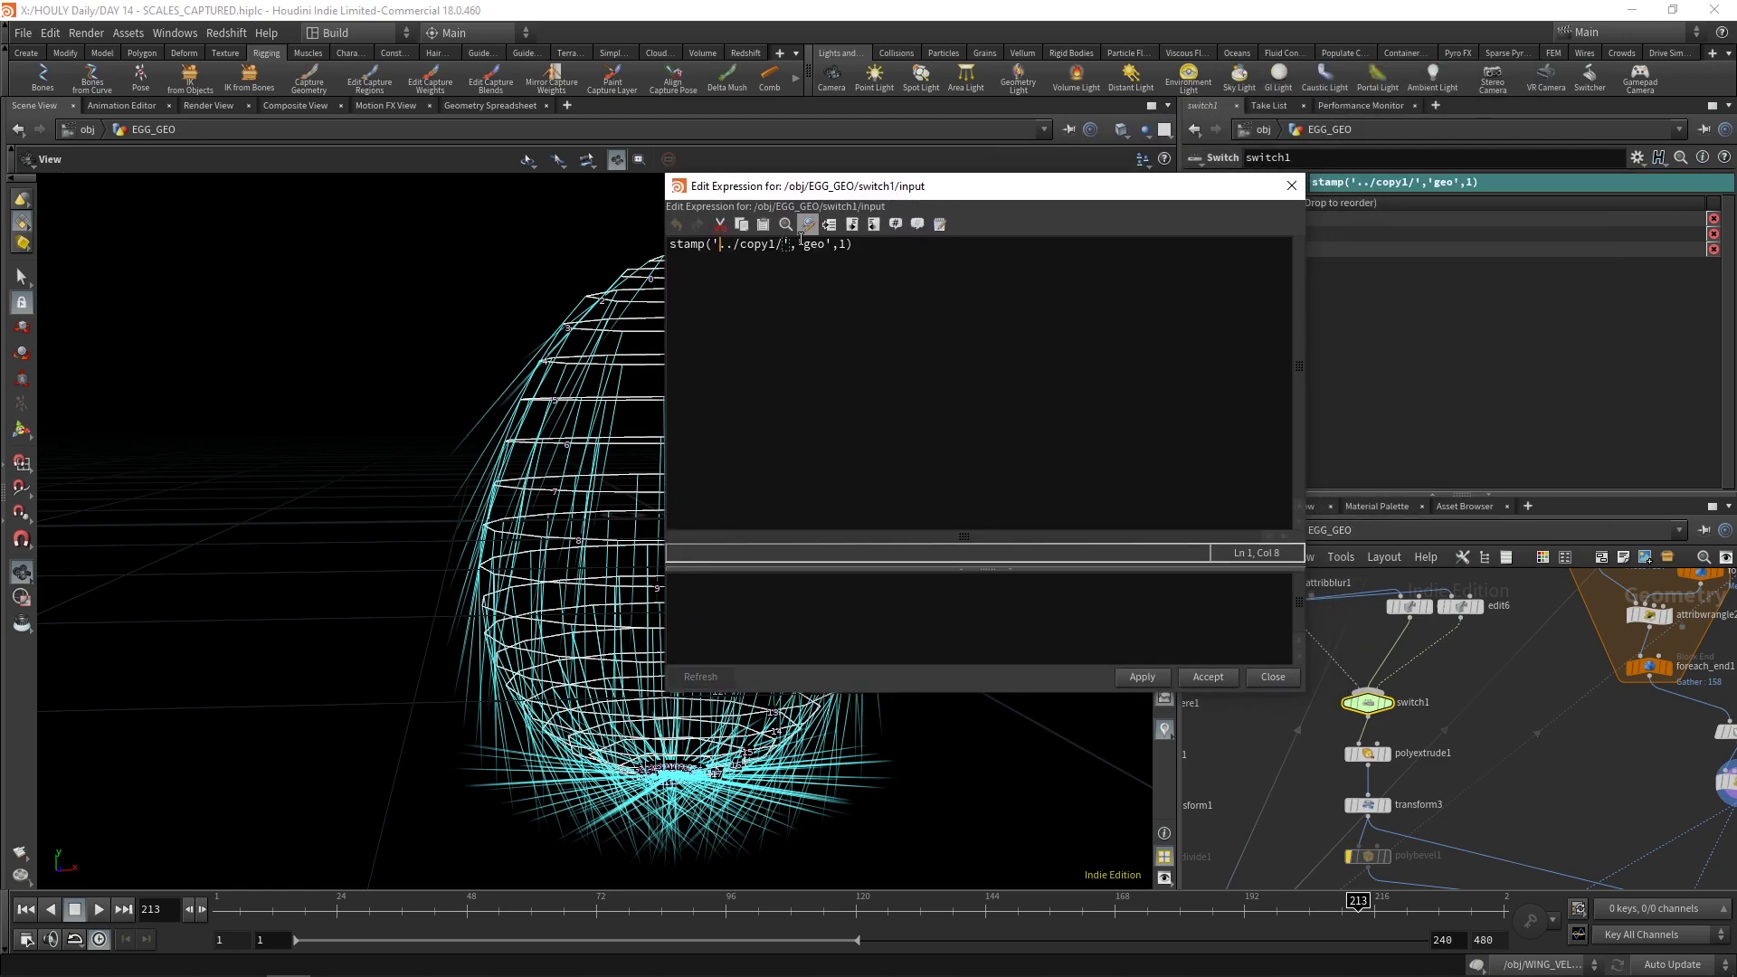
{"action": "left_click_drag", "start_coordinate": [720, 244], "coordinate": [778, 247]}
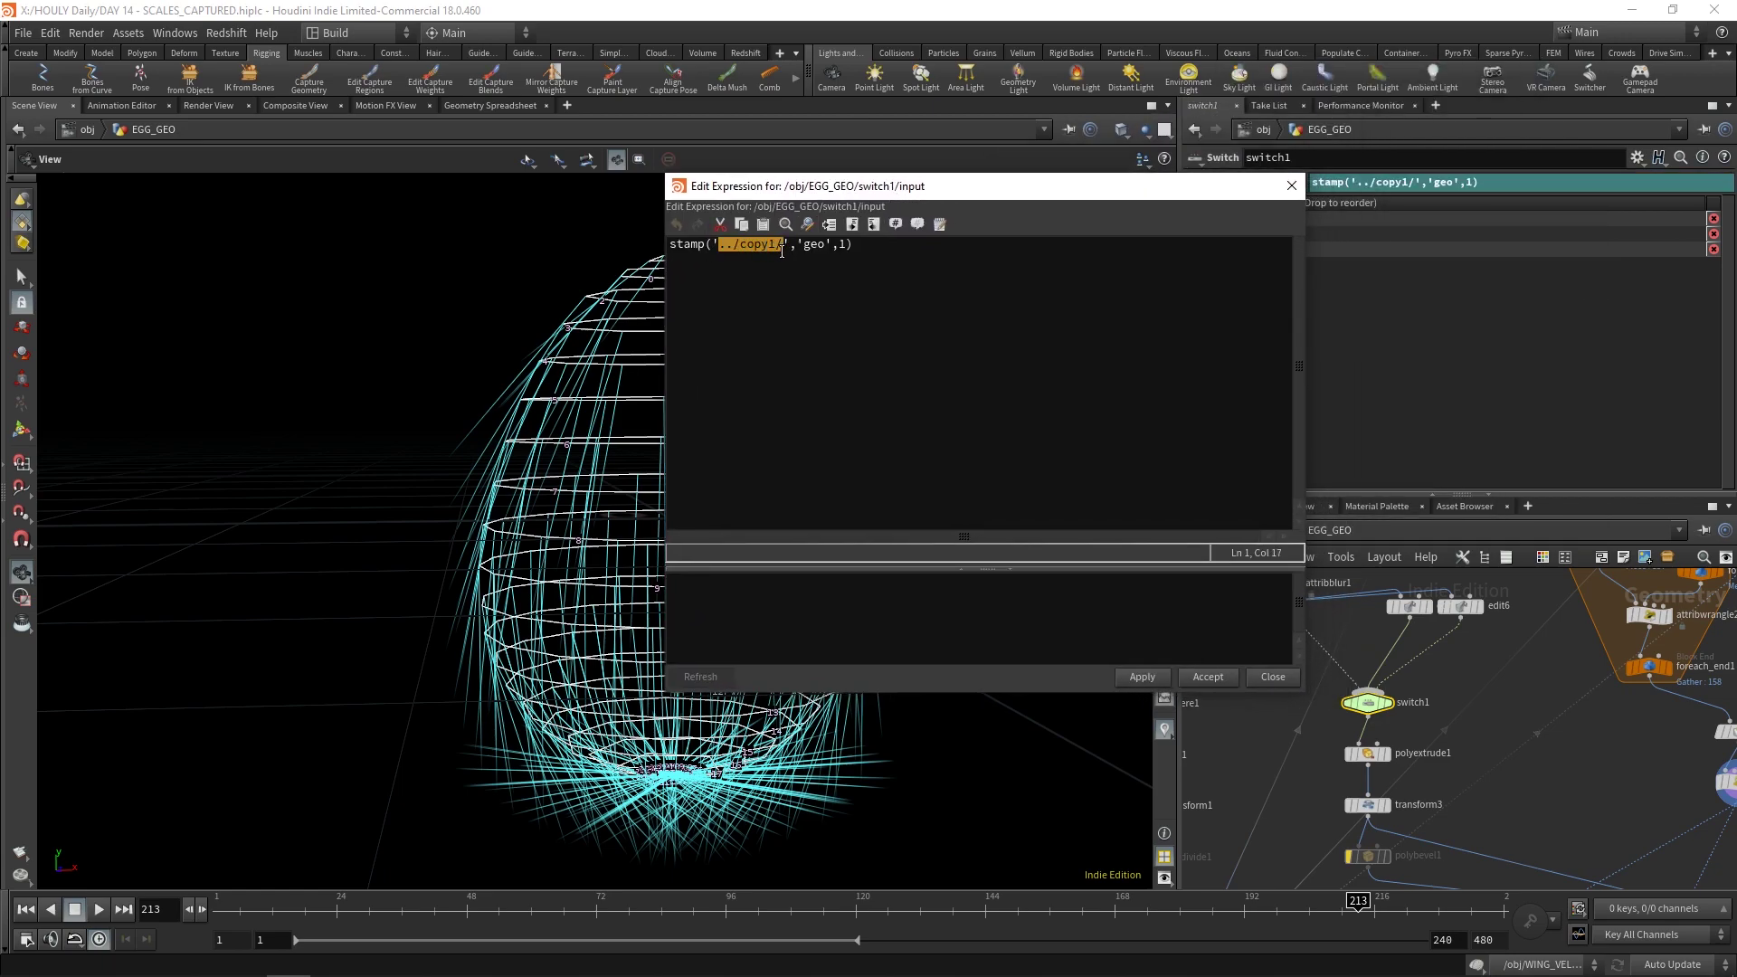
{"action": "double_click", "coordinate": [812, 245]}
{"action": "left_click", "coordinate": [821, 245]}
{"action": "double_click", "coordinate": [814, 244]}
{"action": "left_click", "coordinate": [826, 249]}
{"action": "double_click", "coordinate": [844, 245]}
{"action": "left_click", "coordinate": [691, 246]}
{"action": "left_click_drag", "start_coordinate": [1054, 191], "coordinate": [772, 197]}
{"action": "left_click", "coordinate": [1249, 182]}
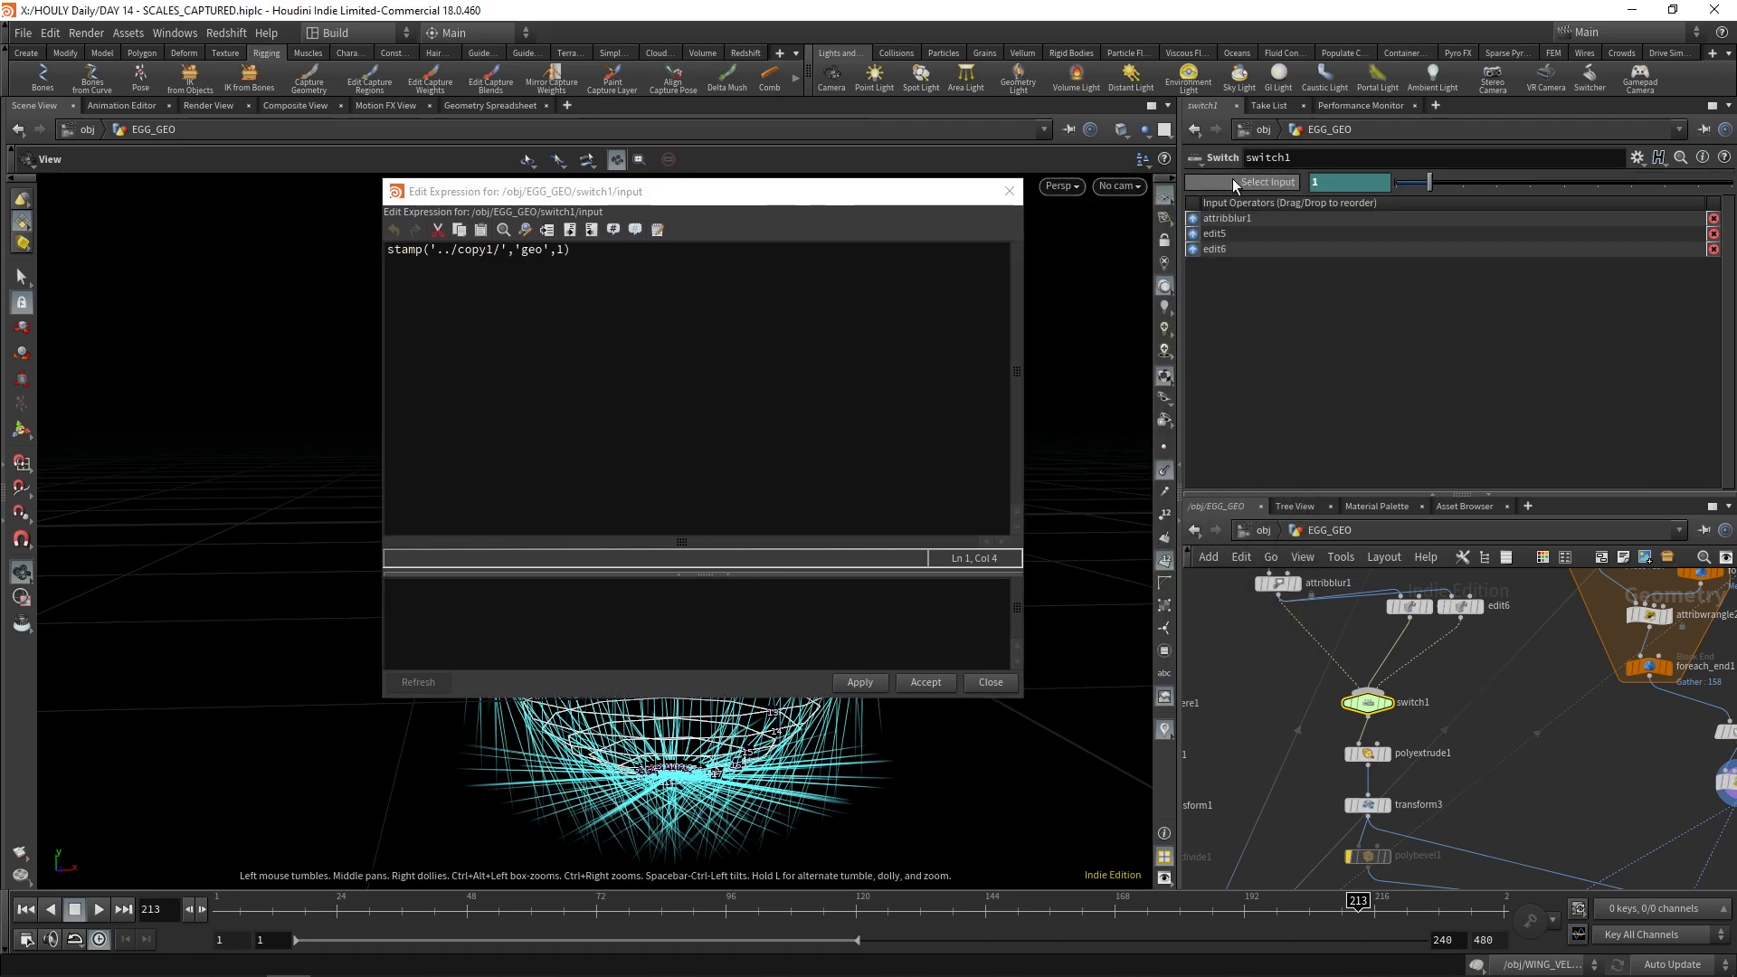